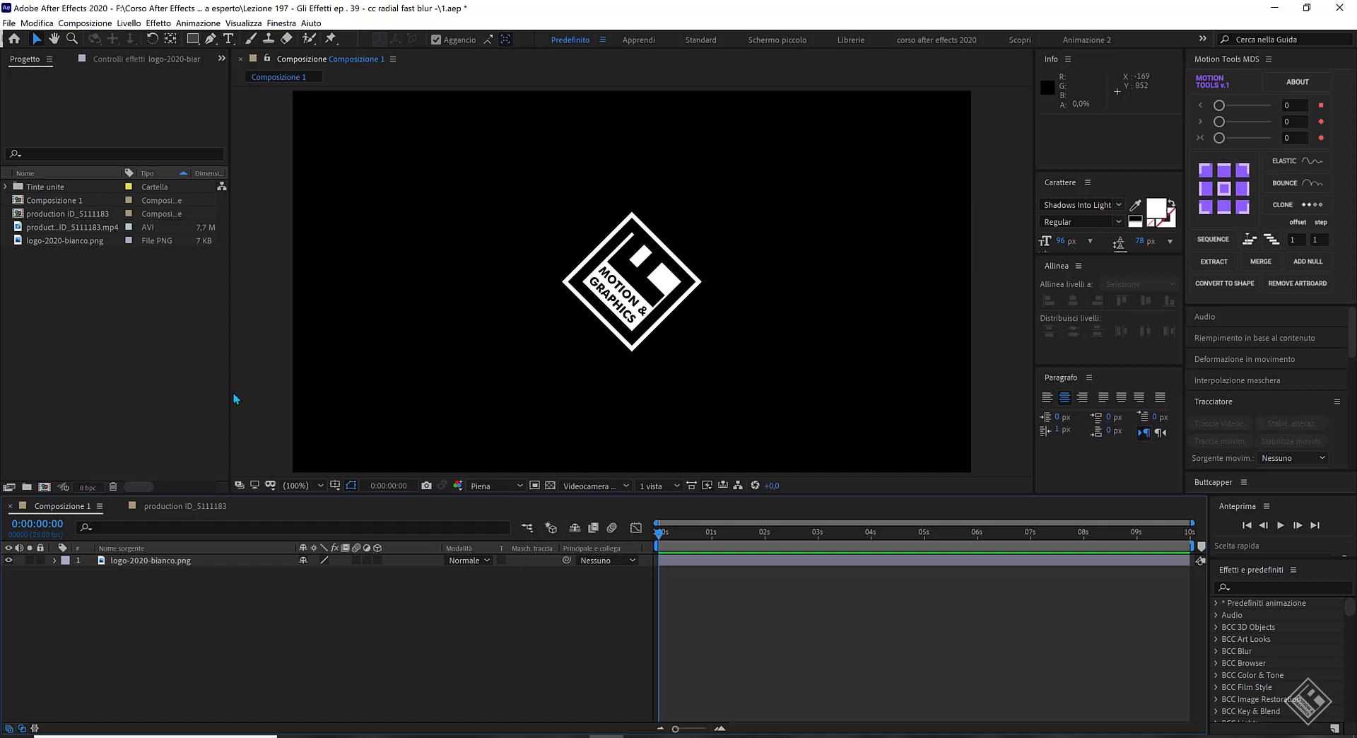
Step: Apply the Sfocatura radiale effect to the logo-2020-bianco.png layer
{"action": "left_click", "coordinate": [147, 561]}
{"action": "left_click", "coordinate": [871, 286]}
{"action": "left_click", "coordinate": [189, 562]}
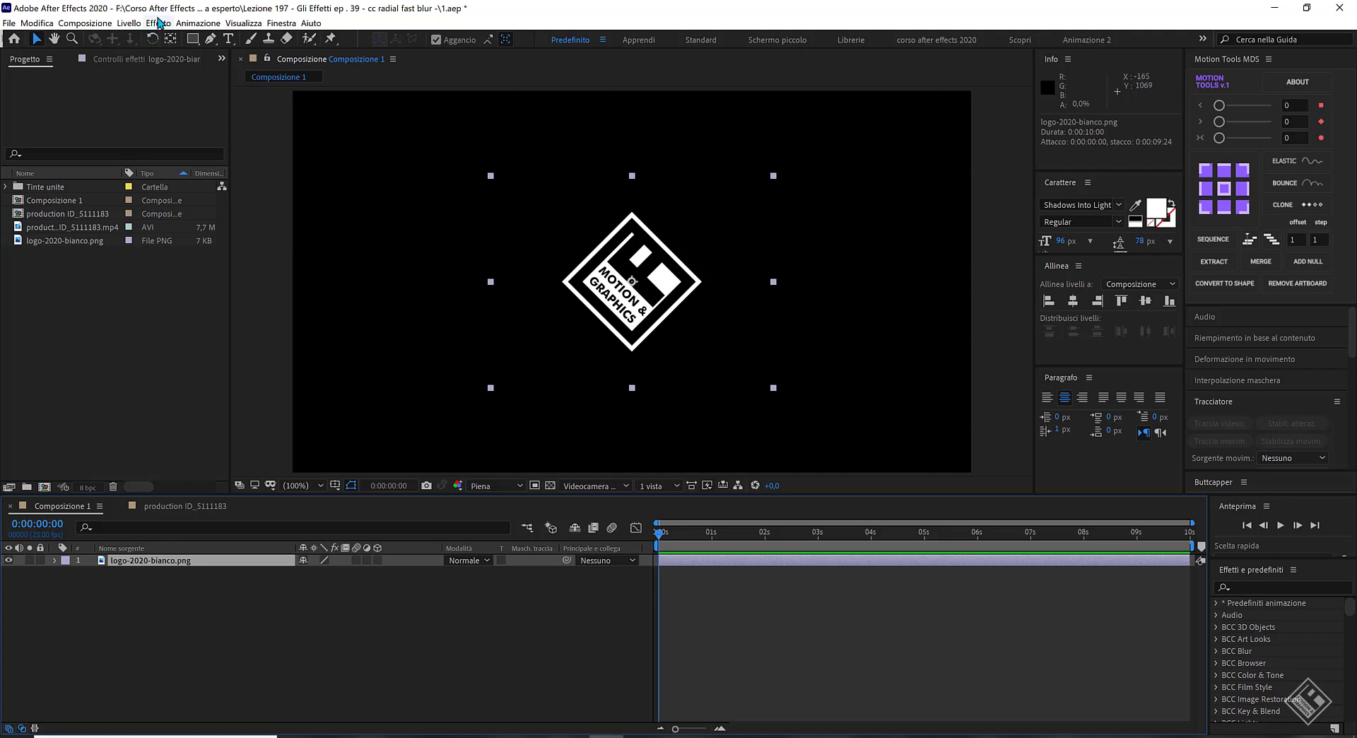
{"action": "left_click", "coordinate": [158, 24]}
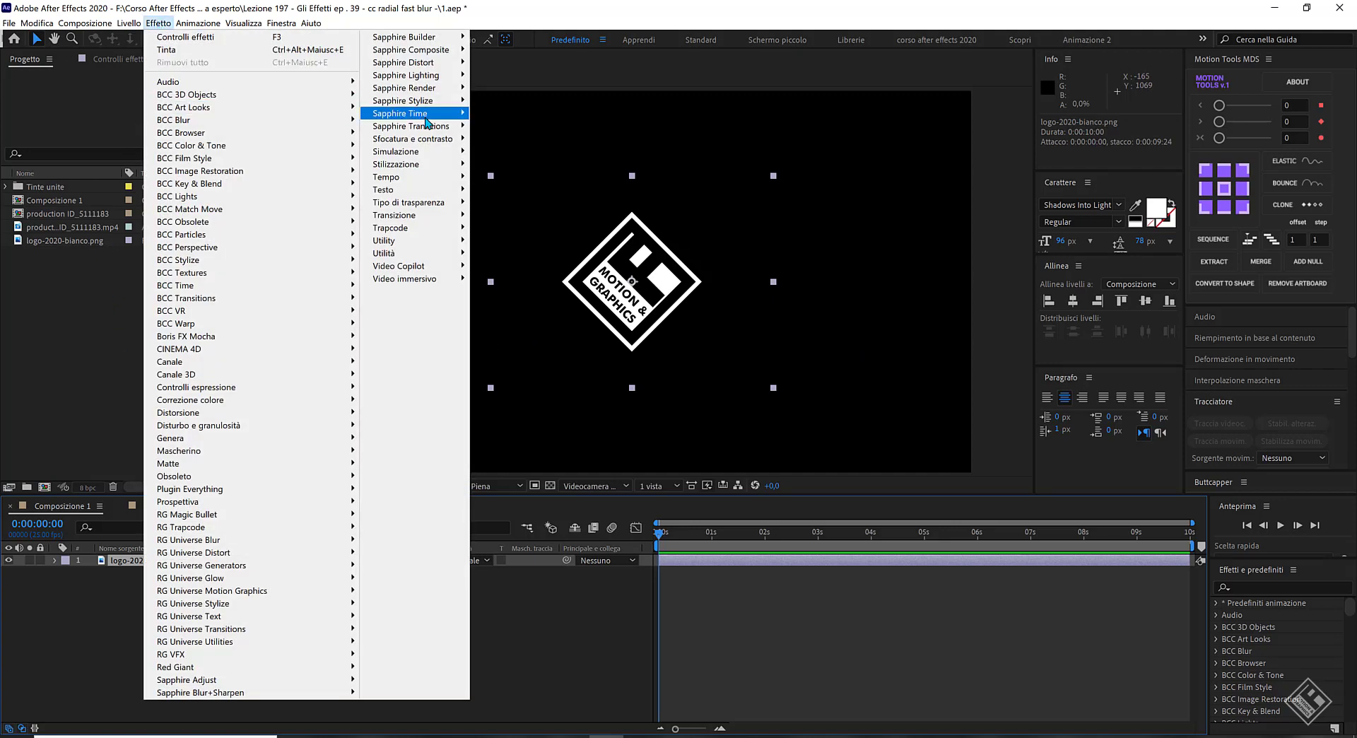
{"action": "mouse_move", "coordinate": [447, 140]}
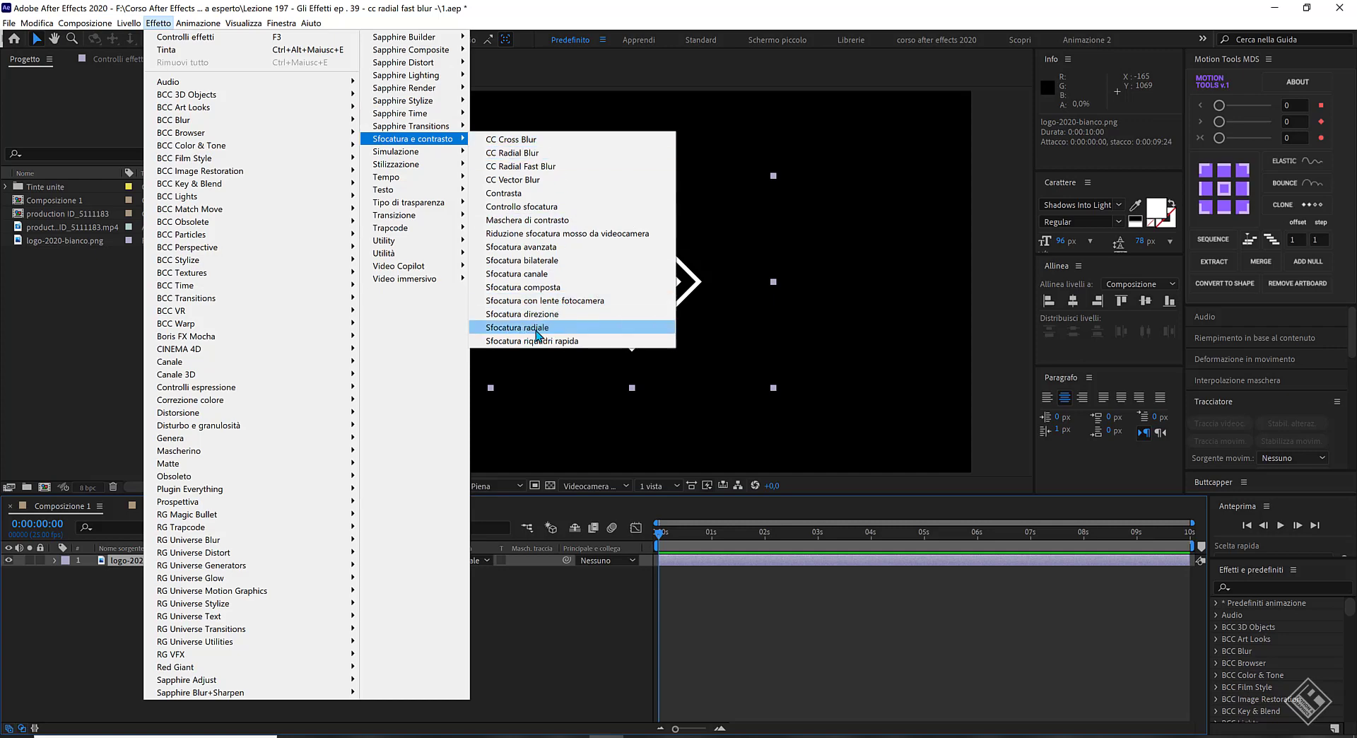
{"action": "left_click", "coordinate": [528, 329]}
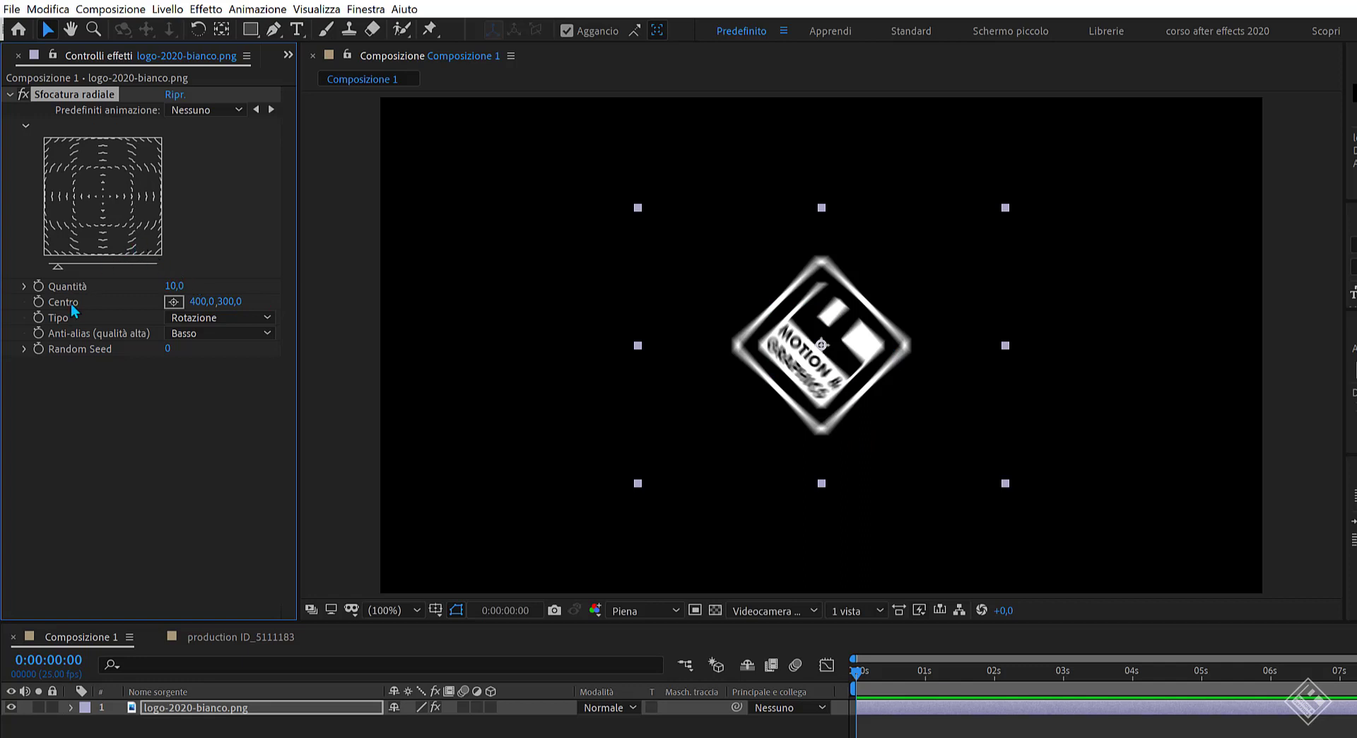
Step: Try Sfocatura radiale with Rotazione at amounts 44 and 39 and with Zoom at 0, and reset the effect
{"action": "left_click_drag", "start_coordinate": [175, 286], "coordinate": [206, 288]}
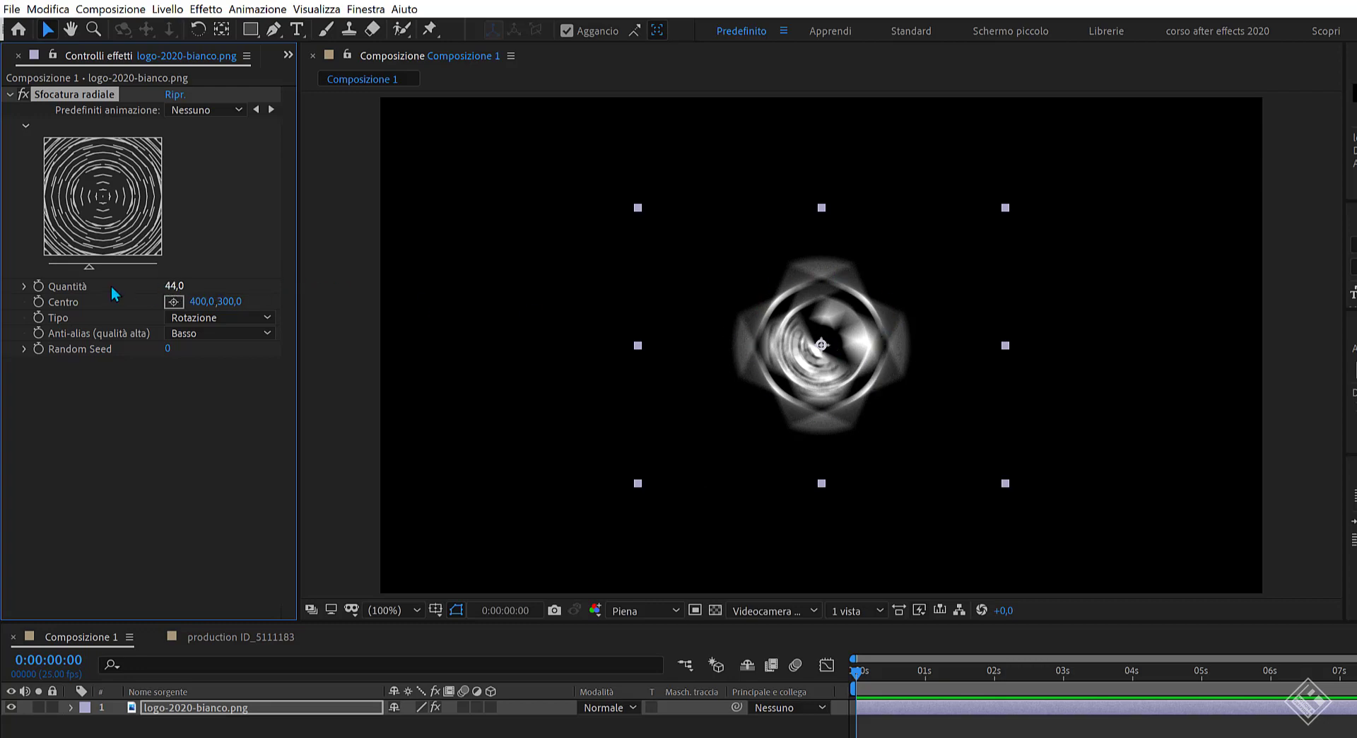
{"action": "mouse_move", "coordinate": [92, 266]}
{"action": "left_mouse_down"}
{"action": "mouse_move", "coordinate": [69, 268]}
{"action": "mouse_move", "coordinate": [85, 267]}
{"action": "left_mouse_up"}
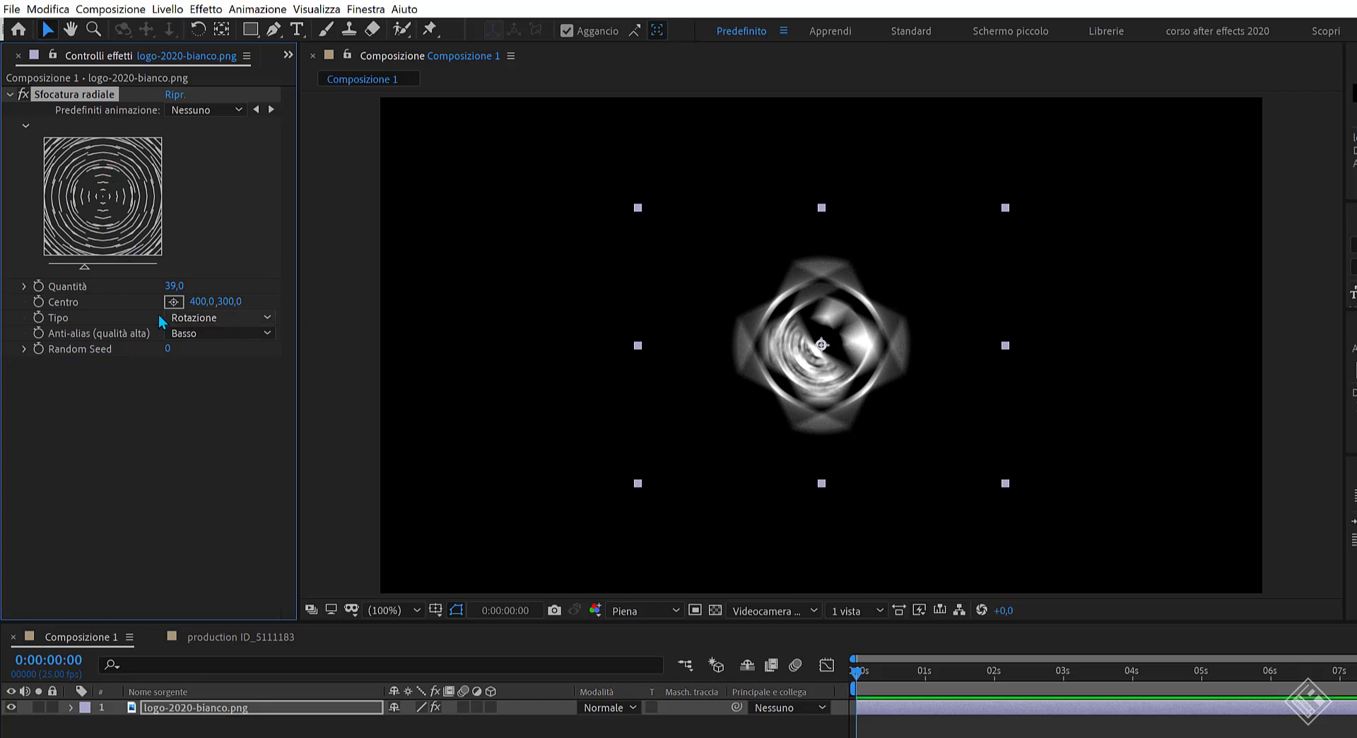
{"action": "left_click", "coordinate": [227, 316]}
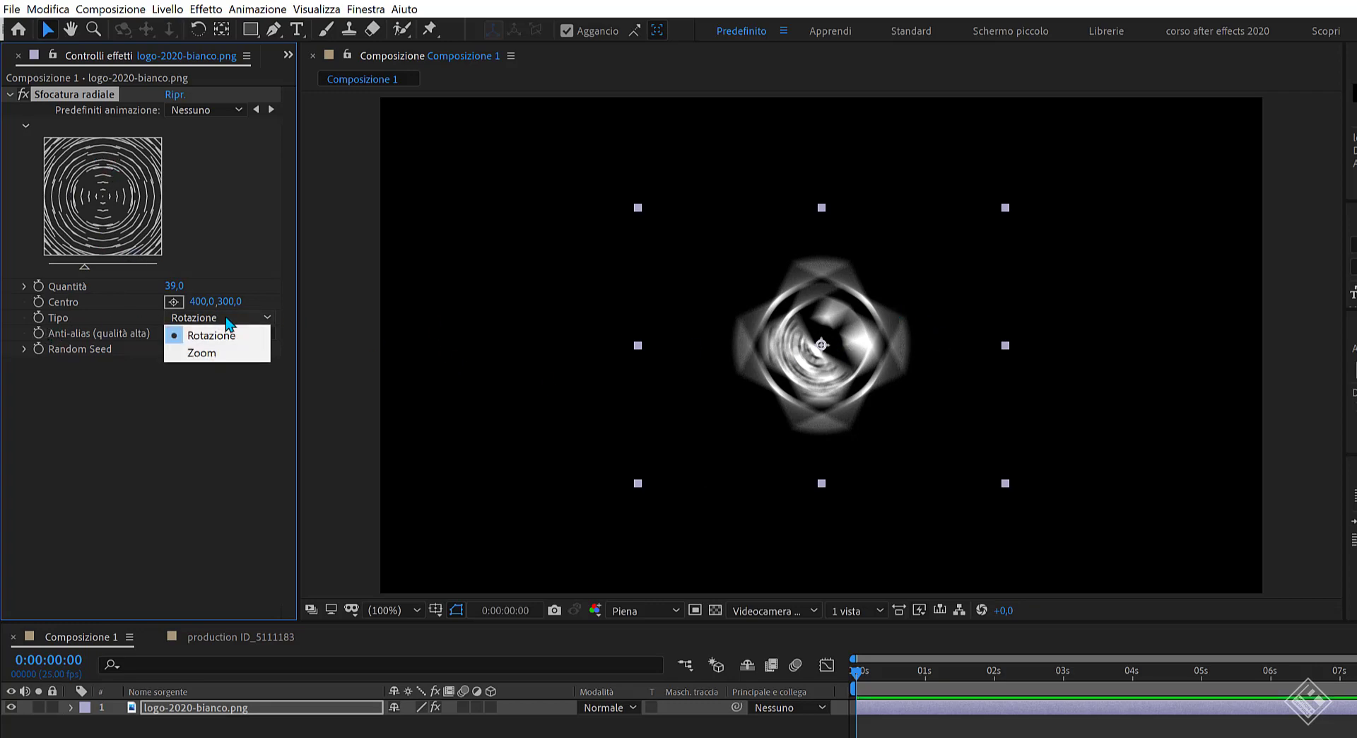
{"action": "left_click", "coordinate": [204, 351]}
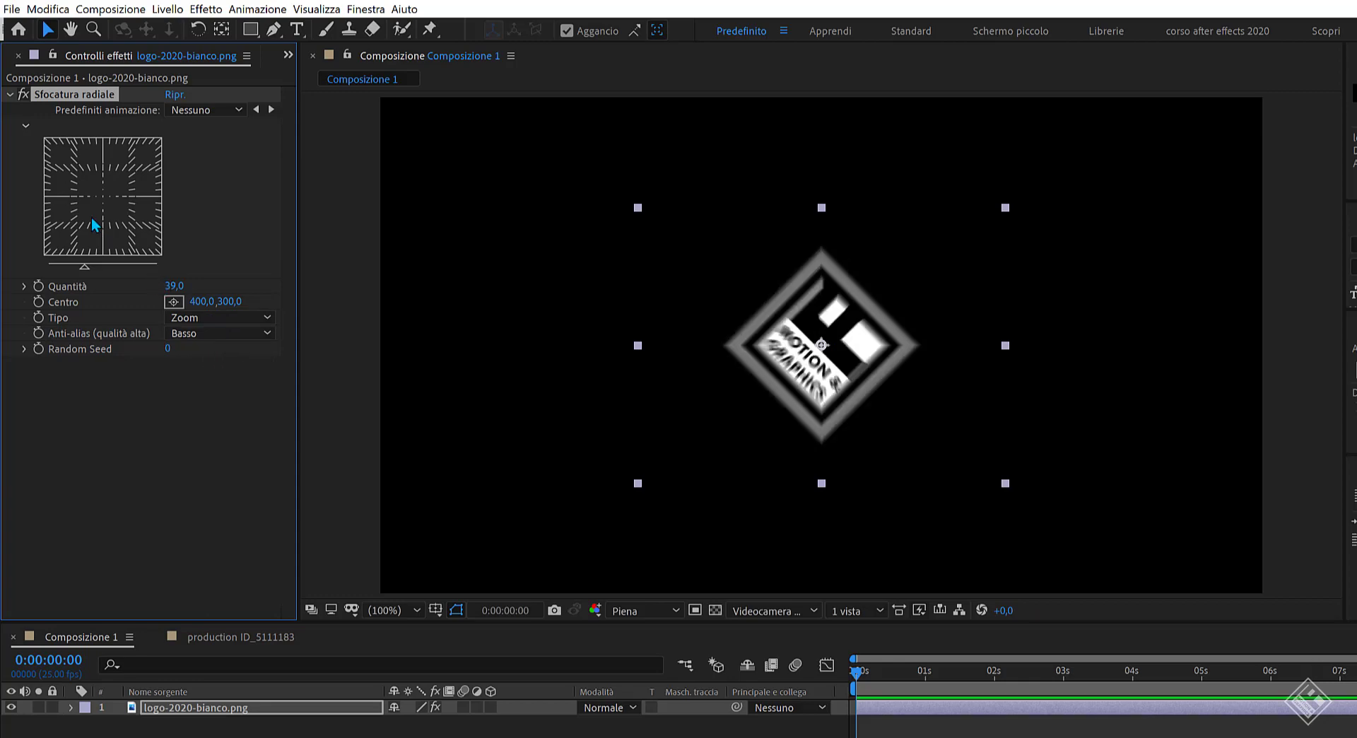
{"action": "left_click_drag", "start_coordinate": [88, 267], "coordinate": [23, 286]}
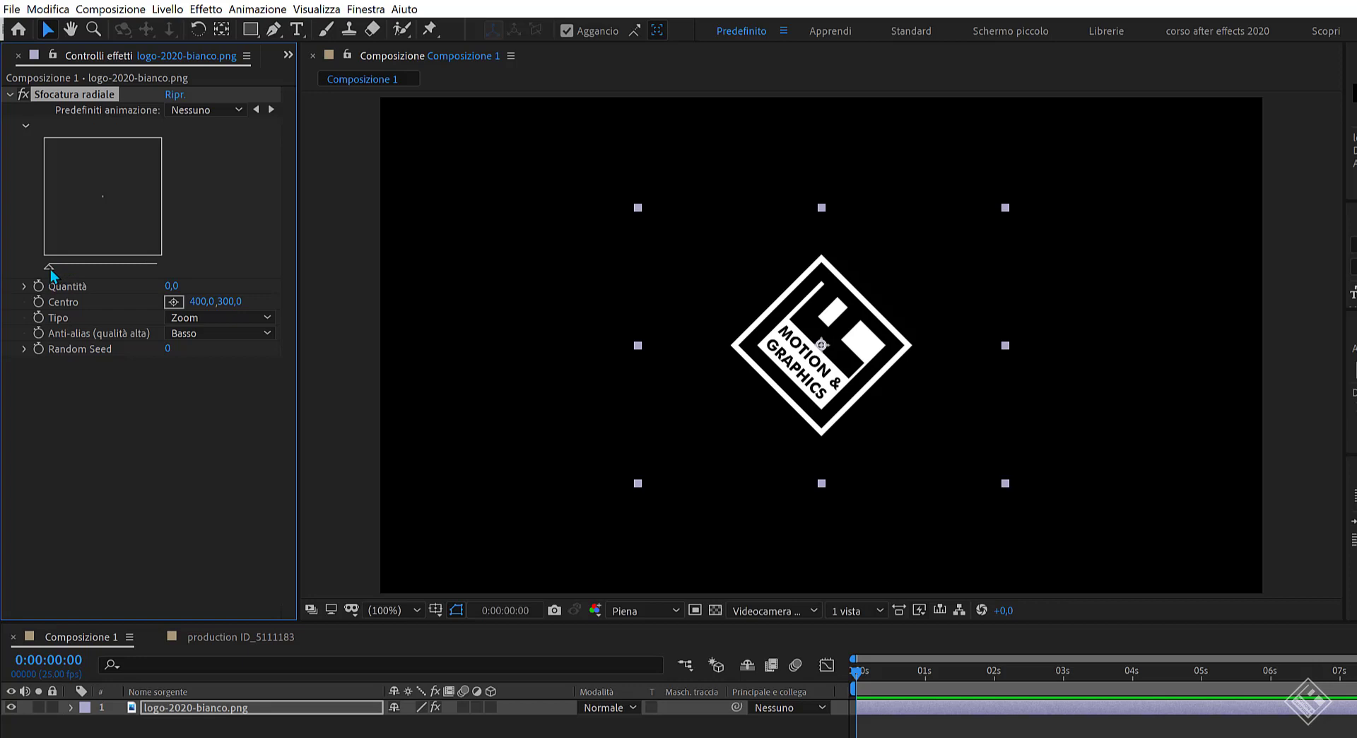
{"action": "left_click", "coordinate": [176, 94]}
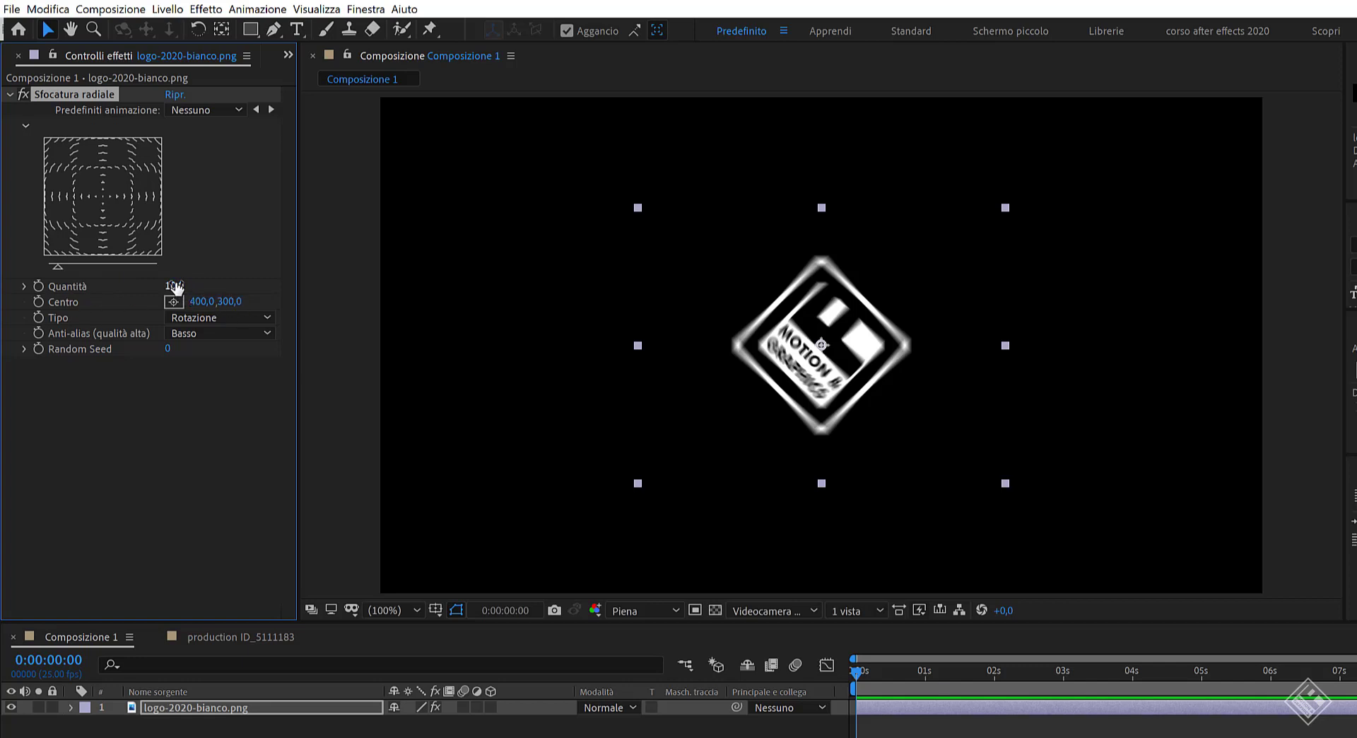
Step: Set Sfocatura radiale's Quantità to 56 and its Tipo to Zoom
{"action": "left_click_drag", "start_coordinate": [174, 286], "coordinate": [228, 286]}
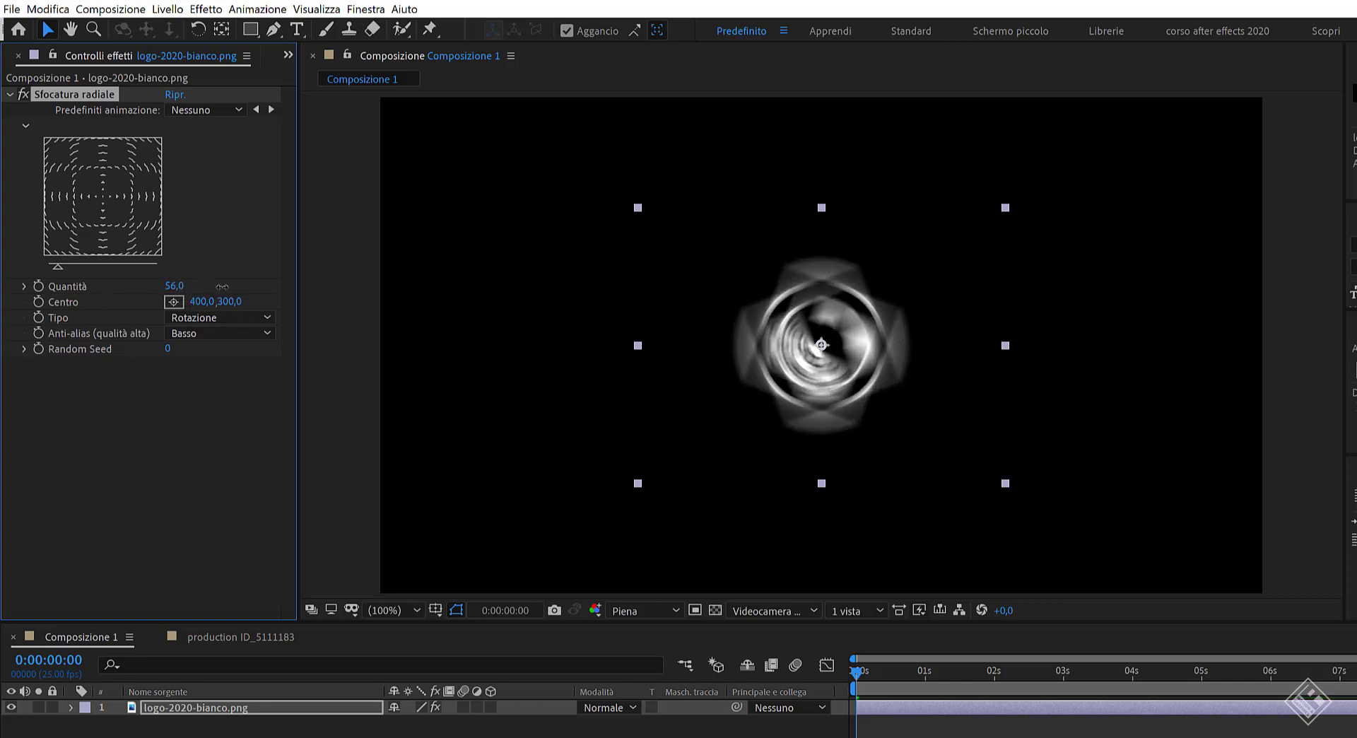
{"action": "left_click", "coordinate": [220, 324]}
{"action": "left_click", "coordinate": [208, 350]}
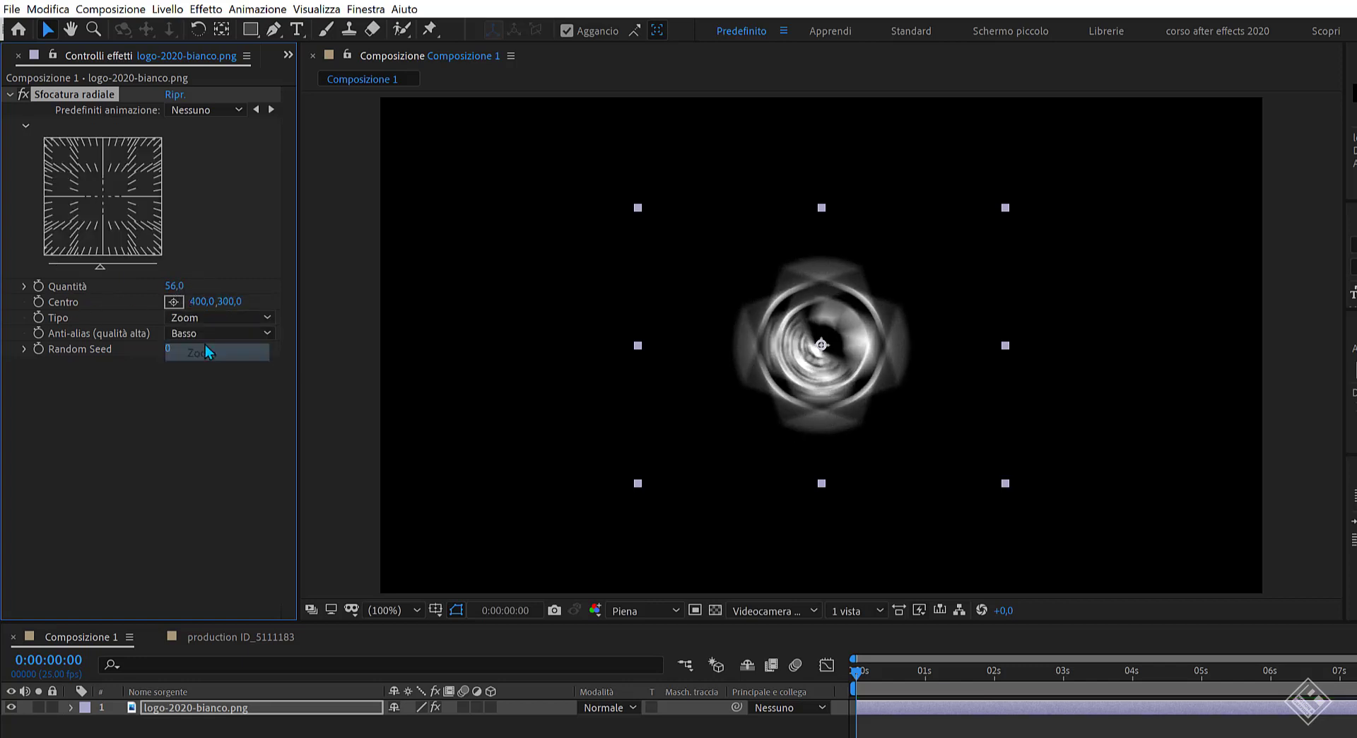
Step: Reposition the radial blur's centre to about 588,5, 254,1 on the logo and raise Quantità to 90
{"action": "left_click", "coordinate": [174, 301]}
{"action": "left_click", "coordinate": [714, 350]}
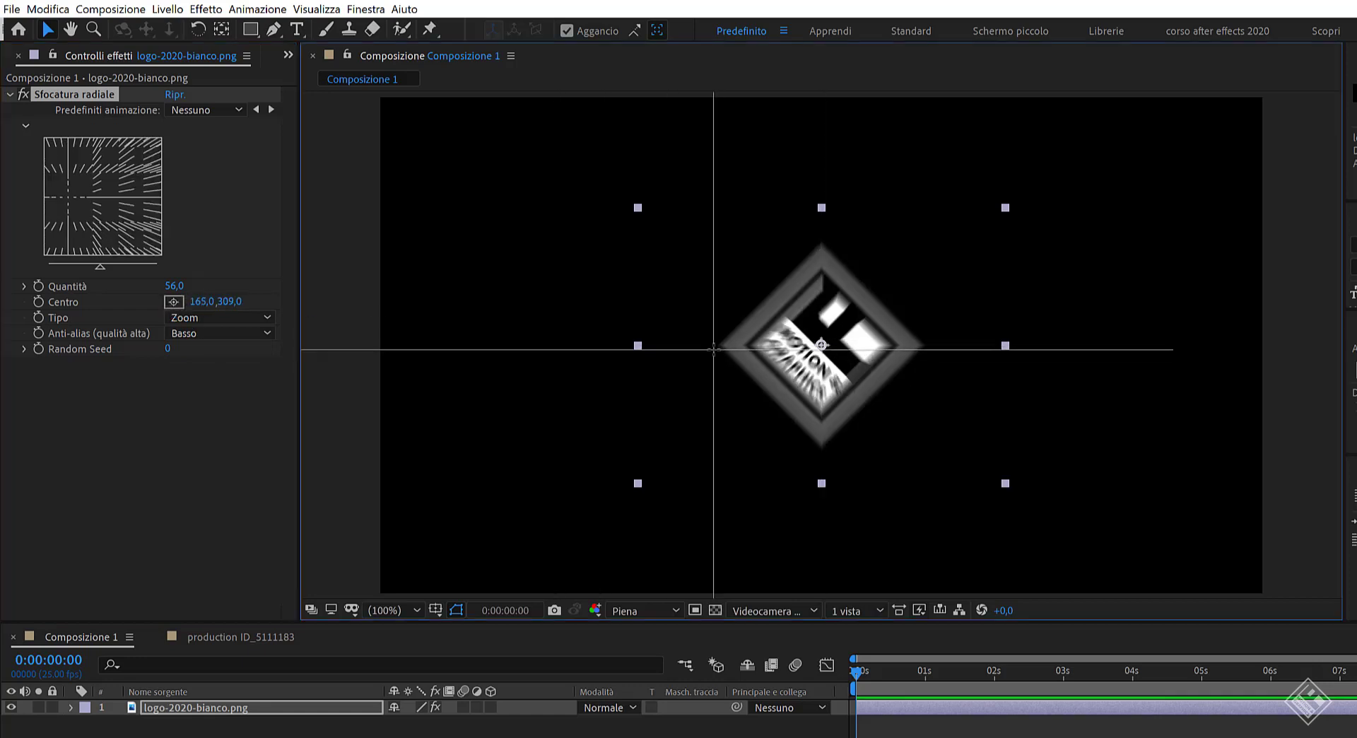
{"action": "left_click_drag", "start_coordinate": [713, 350], "coordinate": [997, 327]}
{"action": "left_click_drag", "start_coordinate": [783, 238], "coordinate": [694, 342]}
{"action": "mouse_move", "coordinate": [191, 309]}
{"action": "left_mouse_down"}
{"action": "mouse_move", "coordinate": [180, 311]}
{"action": "mouse_move", "coordinate": [193, 311]}
{"action": "left_mouse_up"}
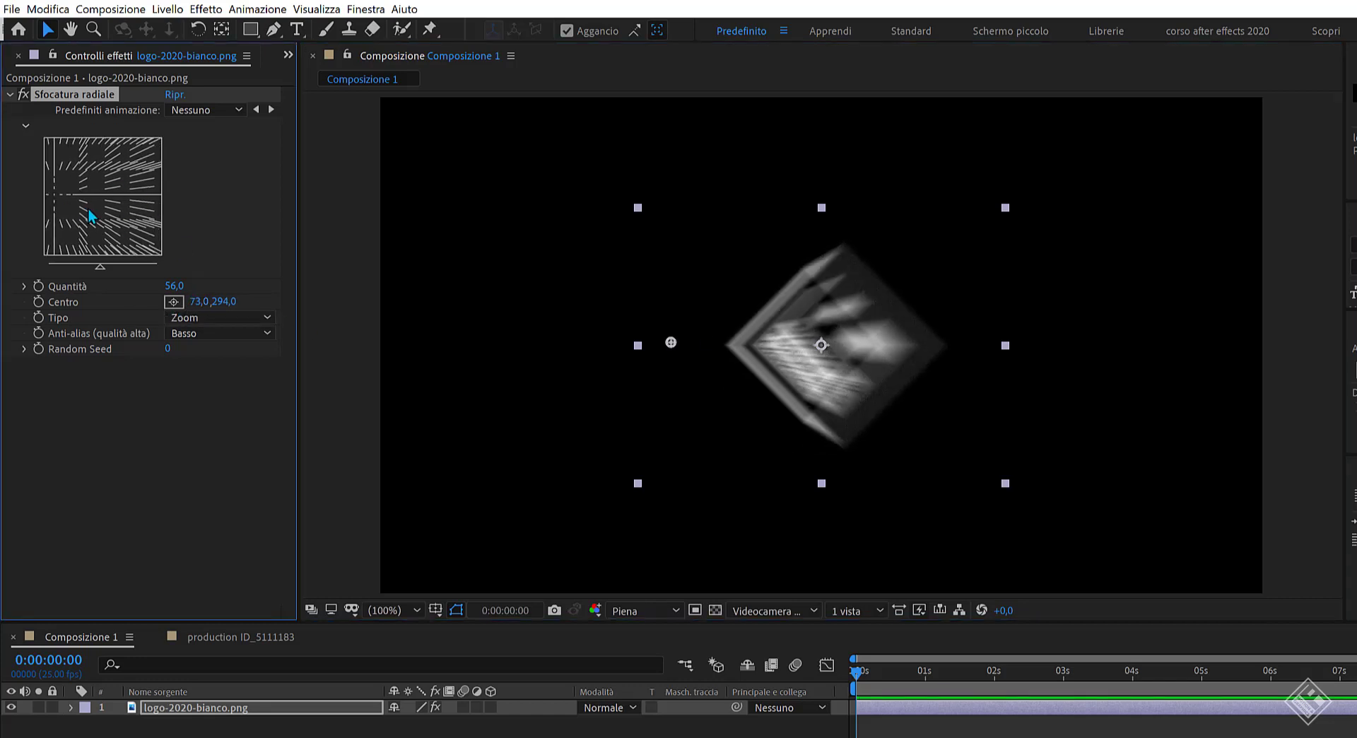
{"action": "left_click_drag", "start_coordinate": [56, 192], "coordinate": [130, 188]}
{"action": "mouse_move", "coordinate": [174, 285]}
{"action": "left_mouse_down"}
{"action": "mouse_move", "coordinate": [601, 463]}
{"action": "mouse_move", "coordinate": [734, 440]}
{"action": "left_mouse_up"}
{"action": "key", "text": "period"}
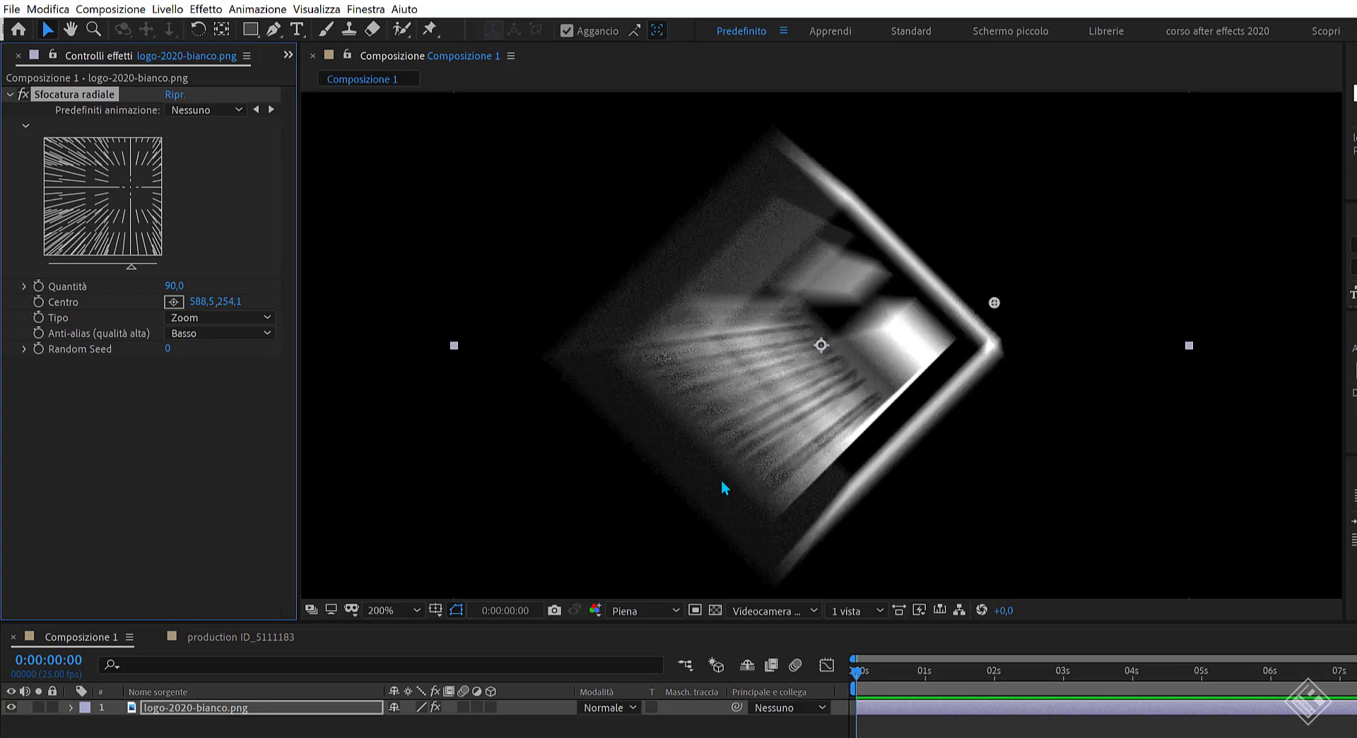
Step: Try the radial blur's Anti-alias quality at Alto and return it to Basso
{"action": "left_click", "coordinate": [185, 334]}
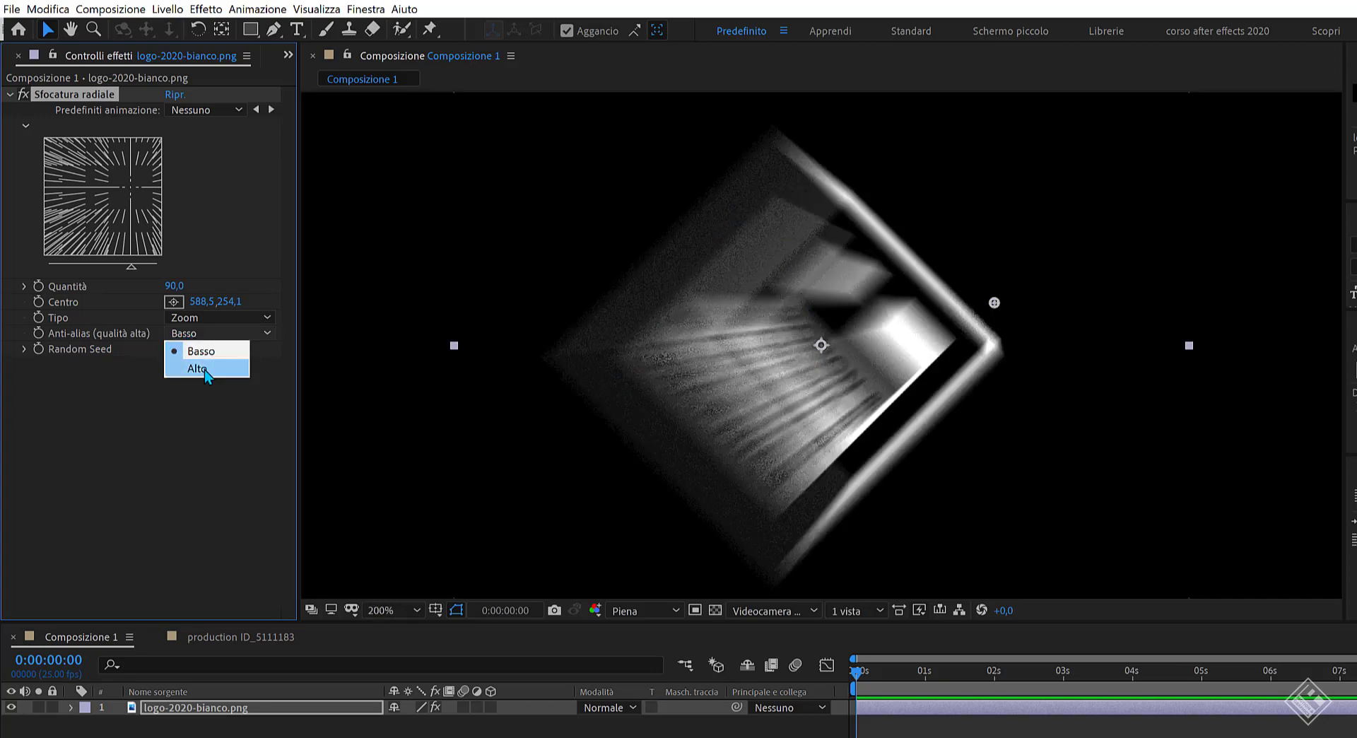
{"action": "left_click", "coordinate": [205, 369]}
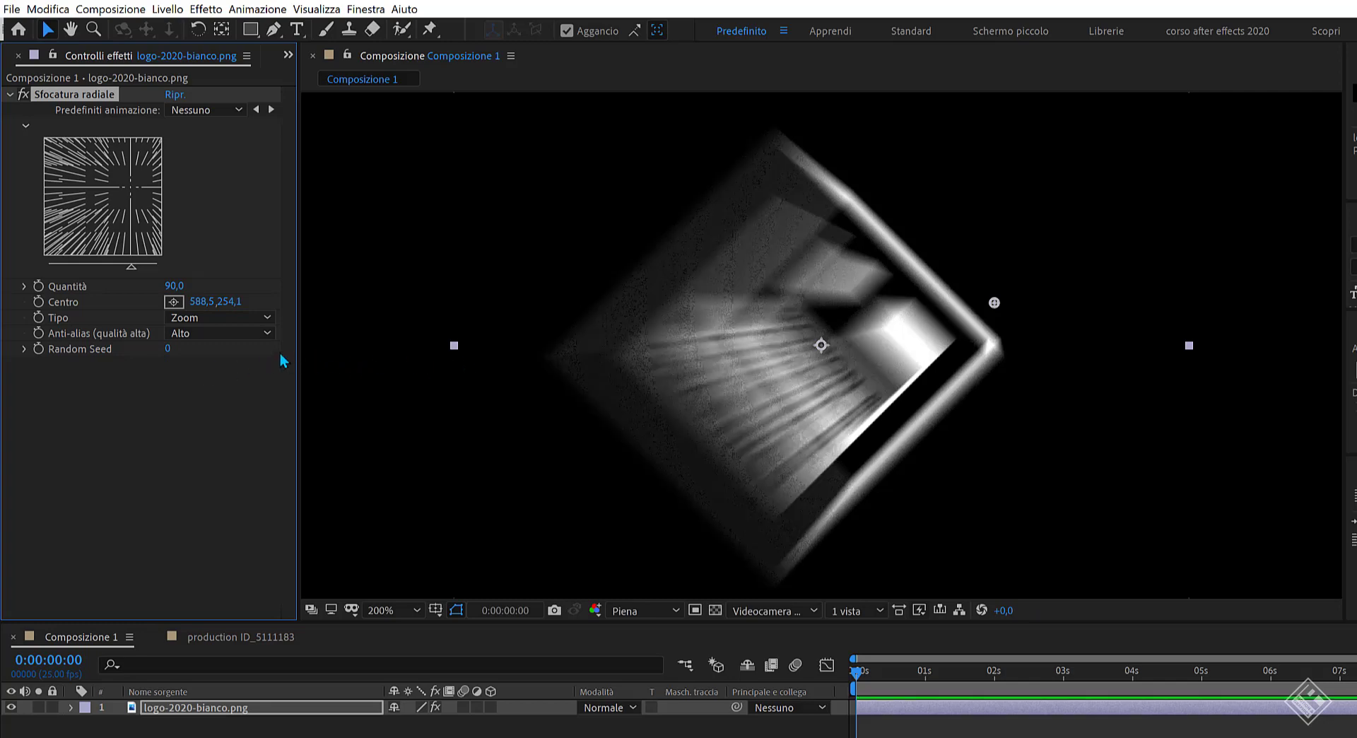
{"action": "left_click", "coordinate": [202, 334]}
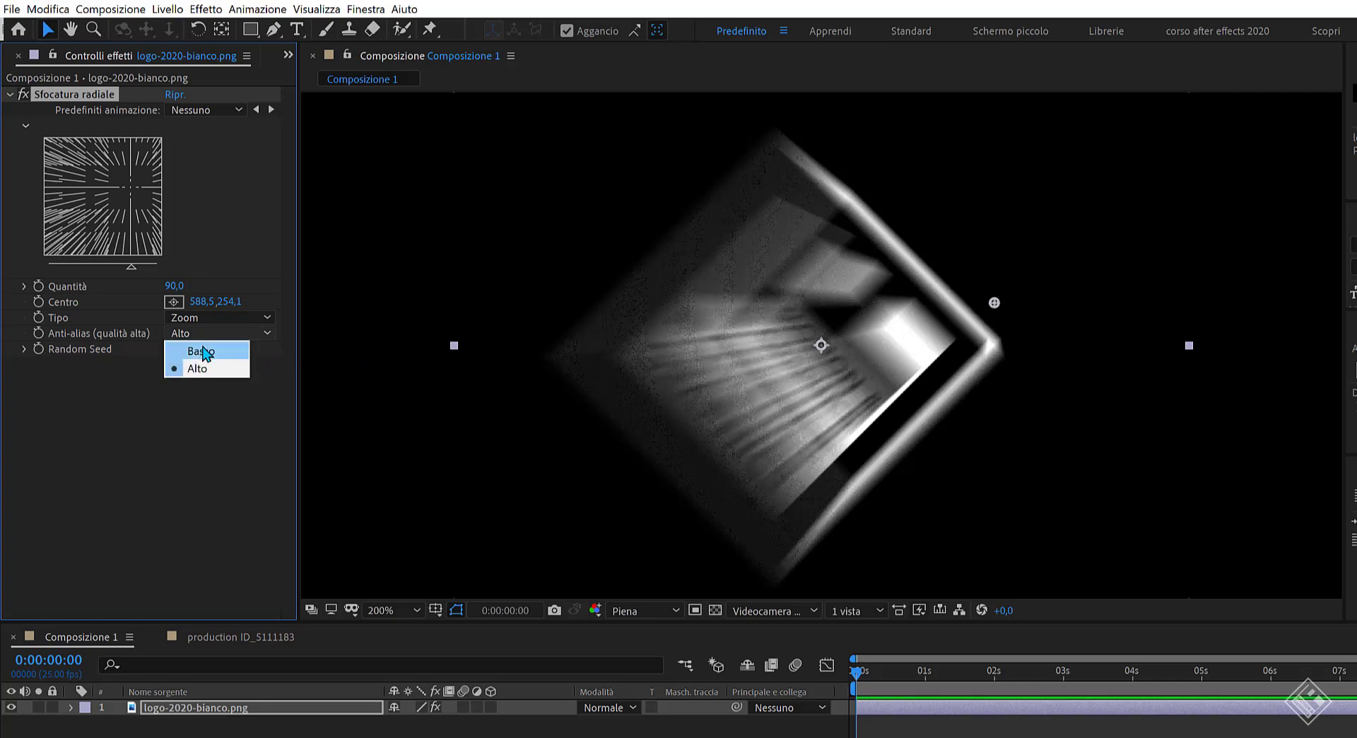
{"action": "left_click", "coordinate": [205, 352]}
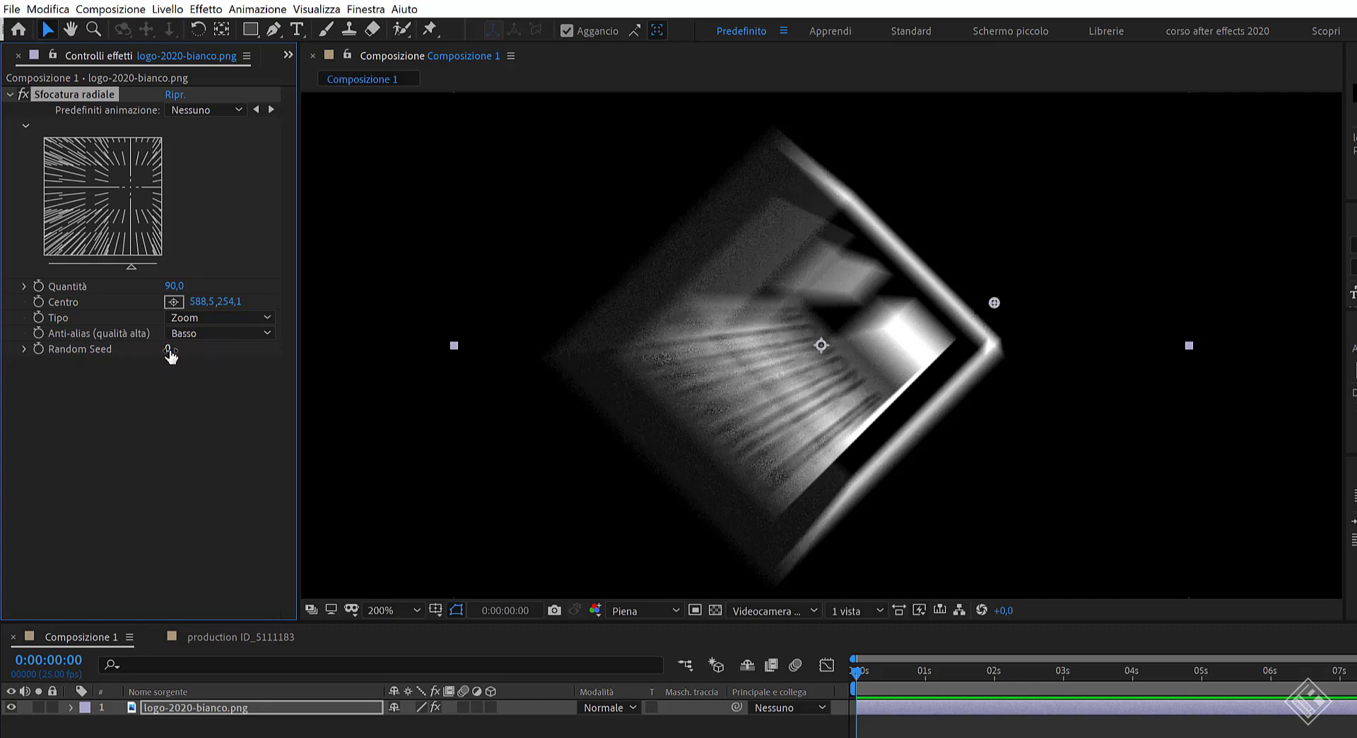
Step: Try a Random Seed of 540 on the radial blur and set it back to 0
{"action": "left_click_drag", "start_coordinate": [167, 349], "coordinate": [224, 354]}
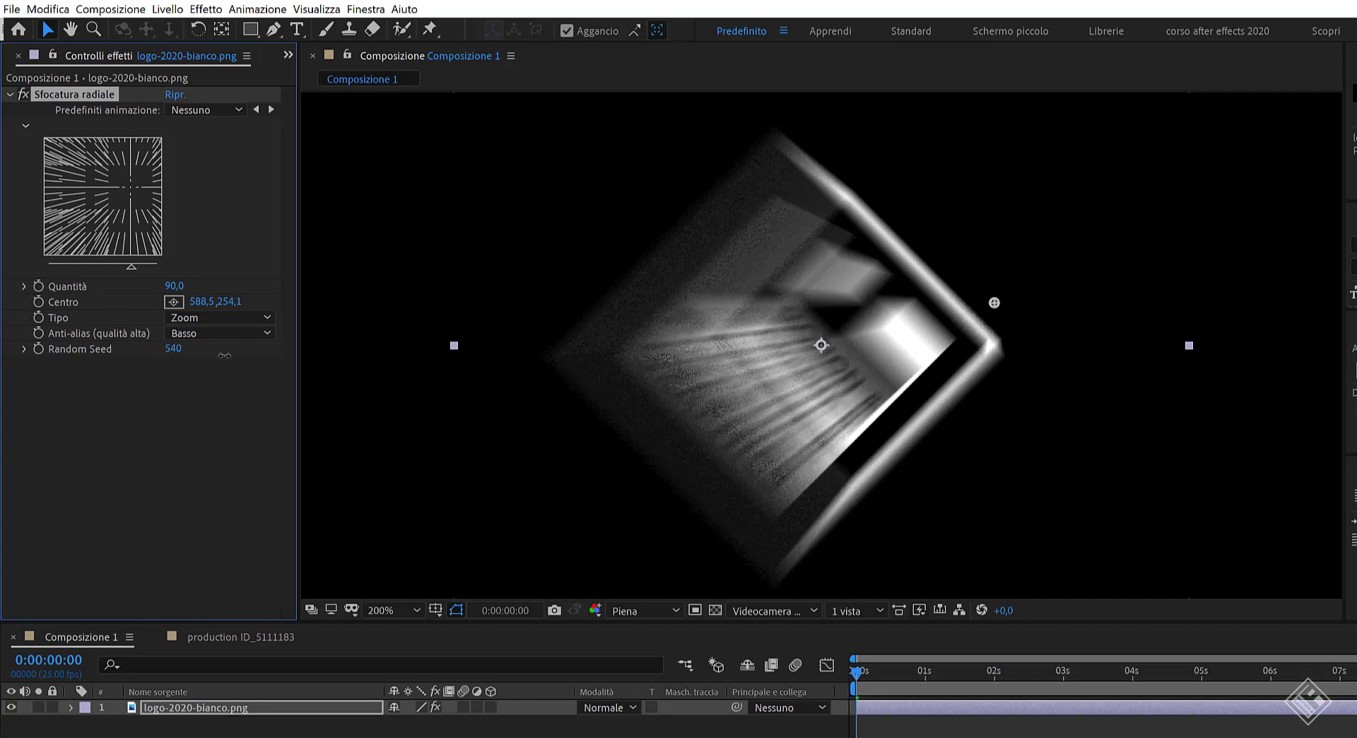
{"action": "left_click", "coordinate": [173, 348]}
{"action": "type", "text": "0"}
{"action": "key", "text": "Return"}
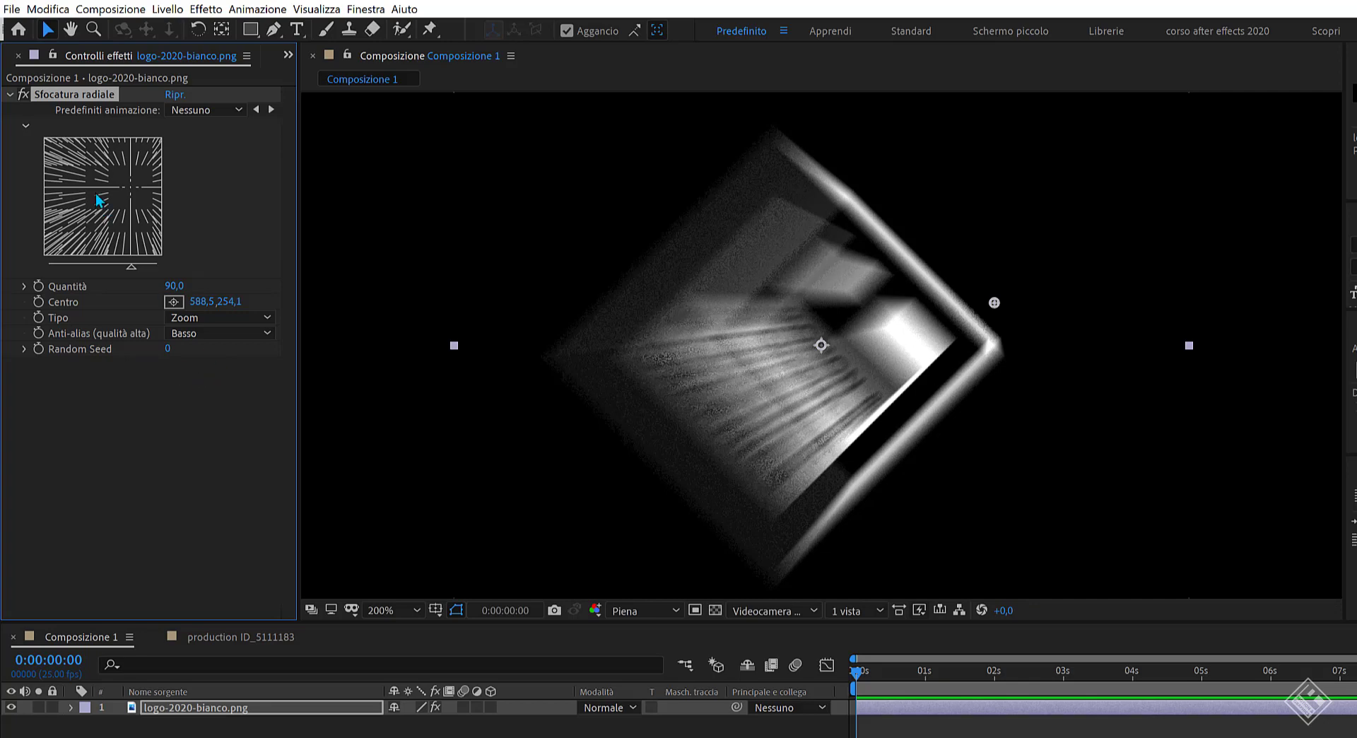
Step: Disable Sfocatura radiale, apply CC Radial Blur to the logo layer, and collapse the disabled effect's settings
{"action": "left_click", "coordinate": [27, 94]}
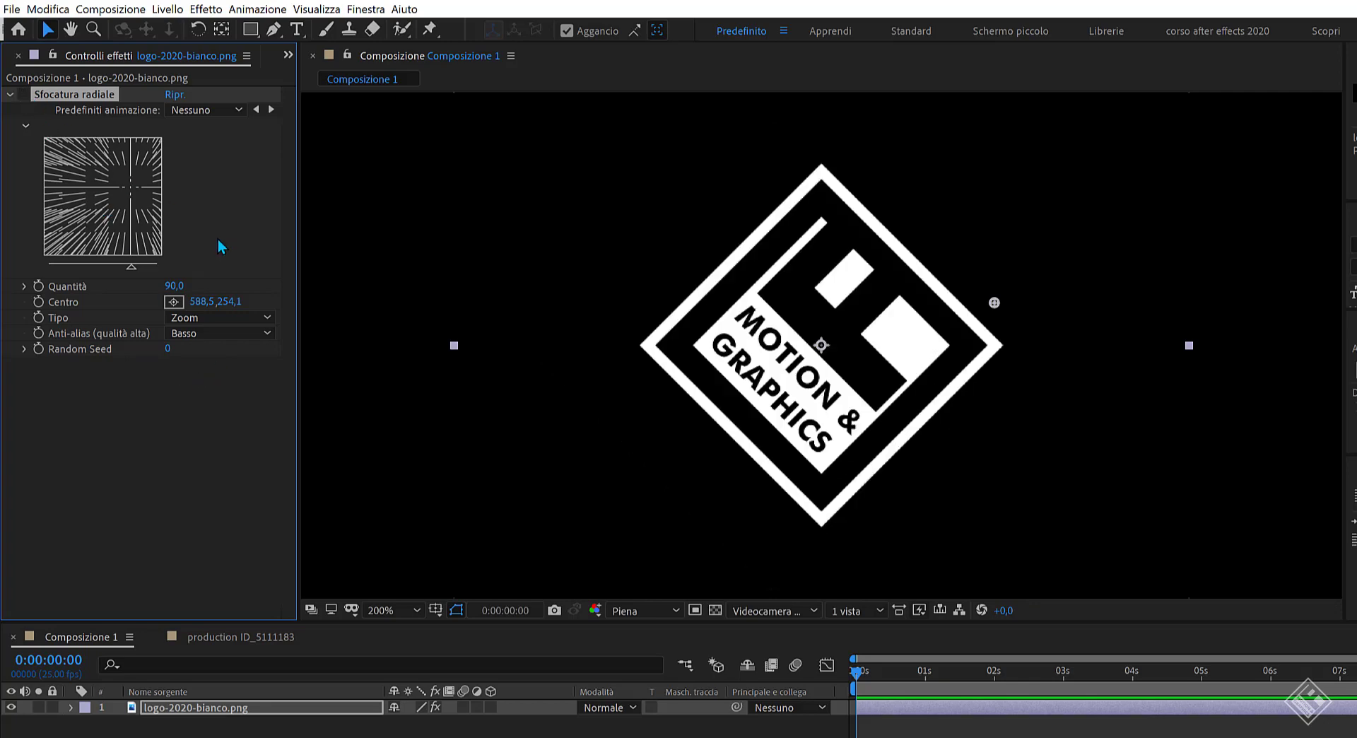
{"action": "key", "text": "alt+slash"}
{"action": "left_click", "coordinate": [197, 706]}
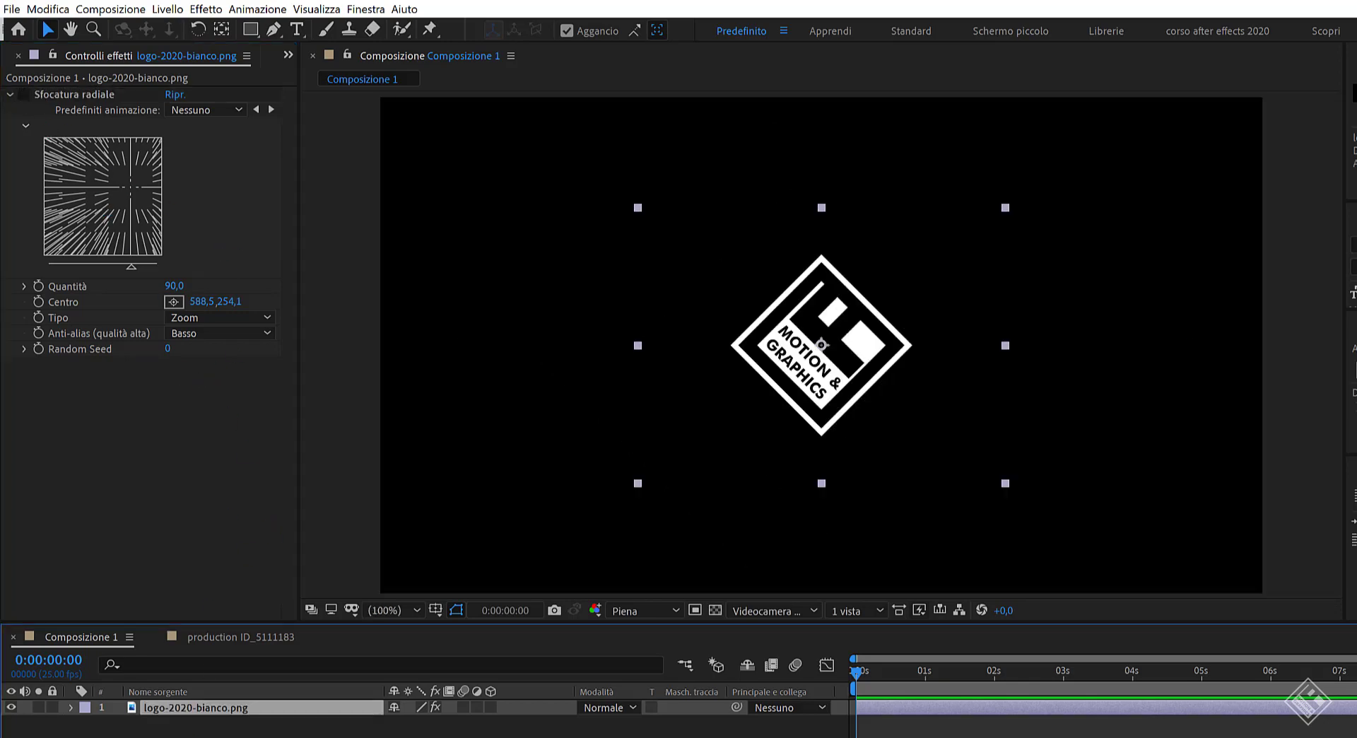
{"action": "left_click", "coordinate": [206, 9]}
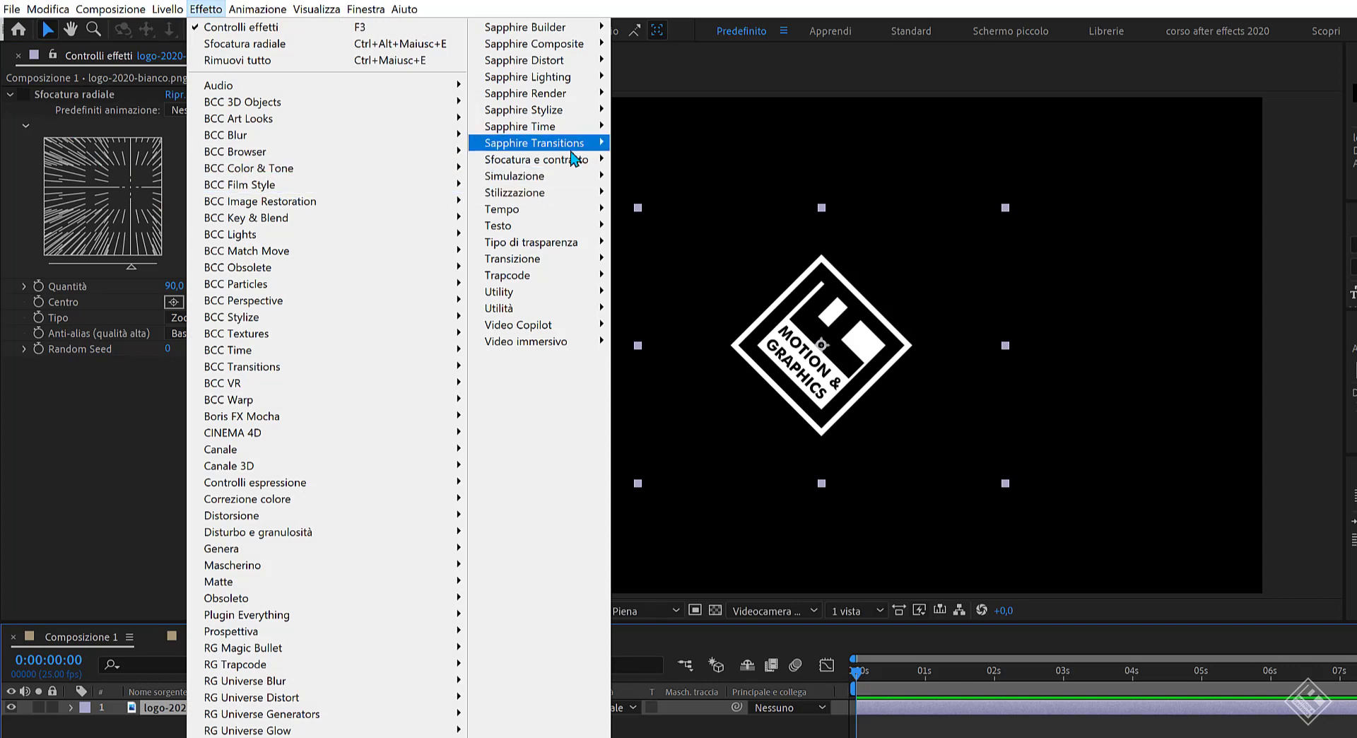
{"action": "mouse_move", "coordinate": [574, 165]}
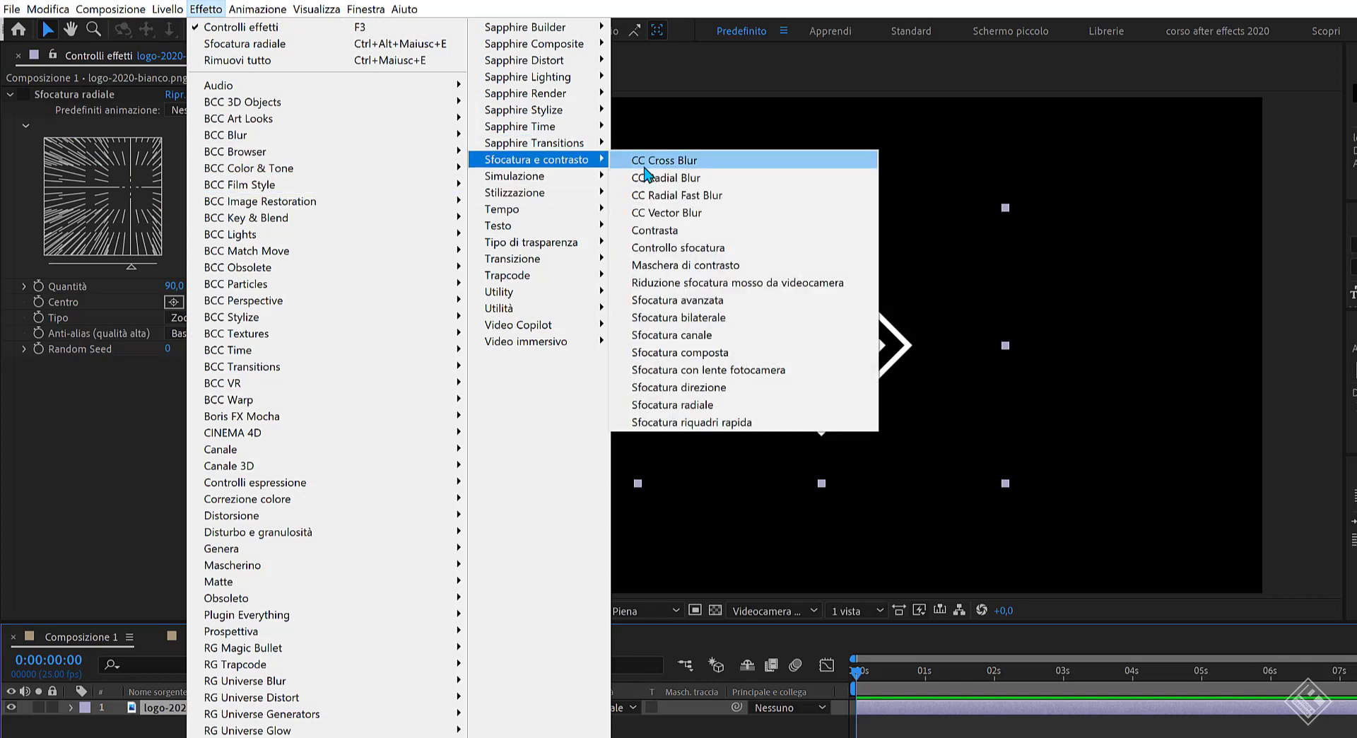
{"action": "left_click", "coordinate": [689, 179]}
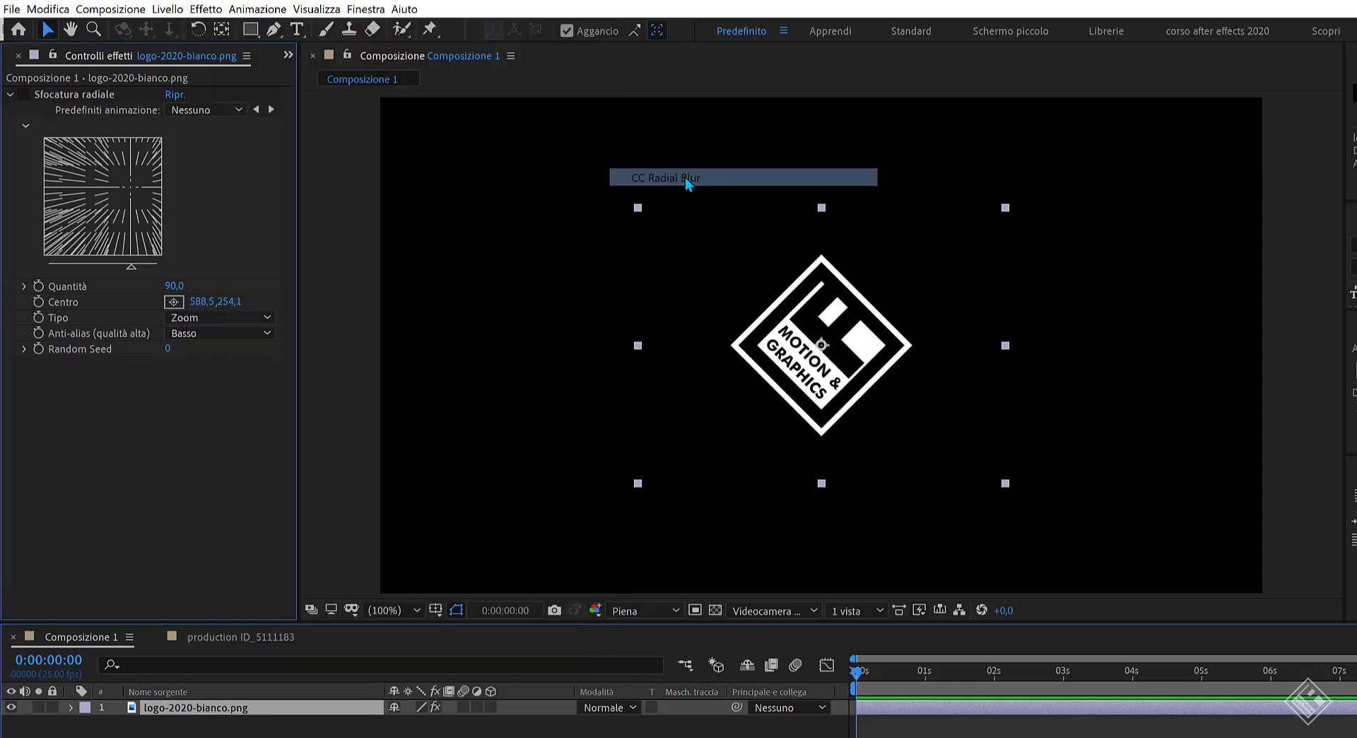
{"action": "left_click", "coordinate": [10, 94]}
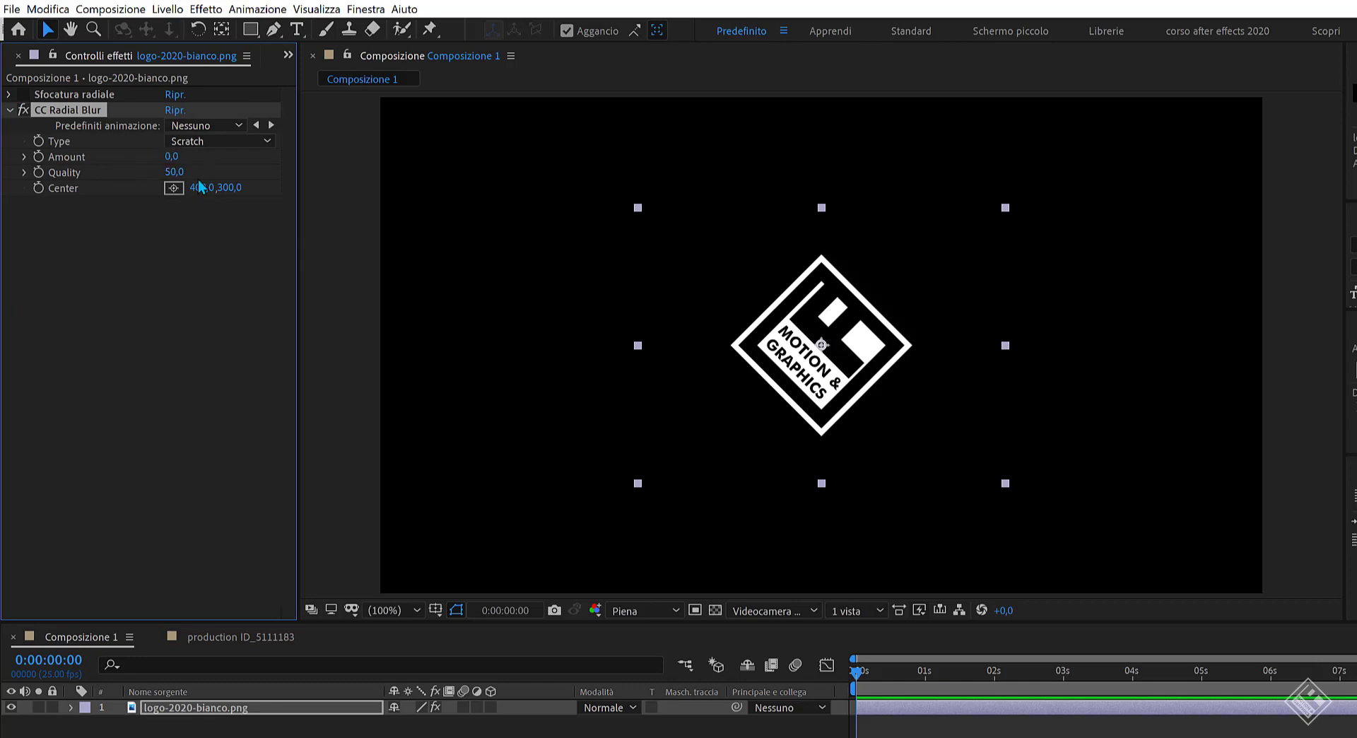
Step: Try CC Radial Blur at Amount 22 with the Scratch type, and at Amount 18 with the Rotate type
{"action": "left_click_drag", "start_coordinate": [176, 157], "coordinate": [213, 175]}
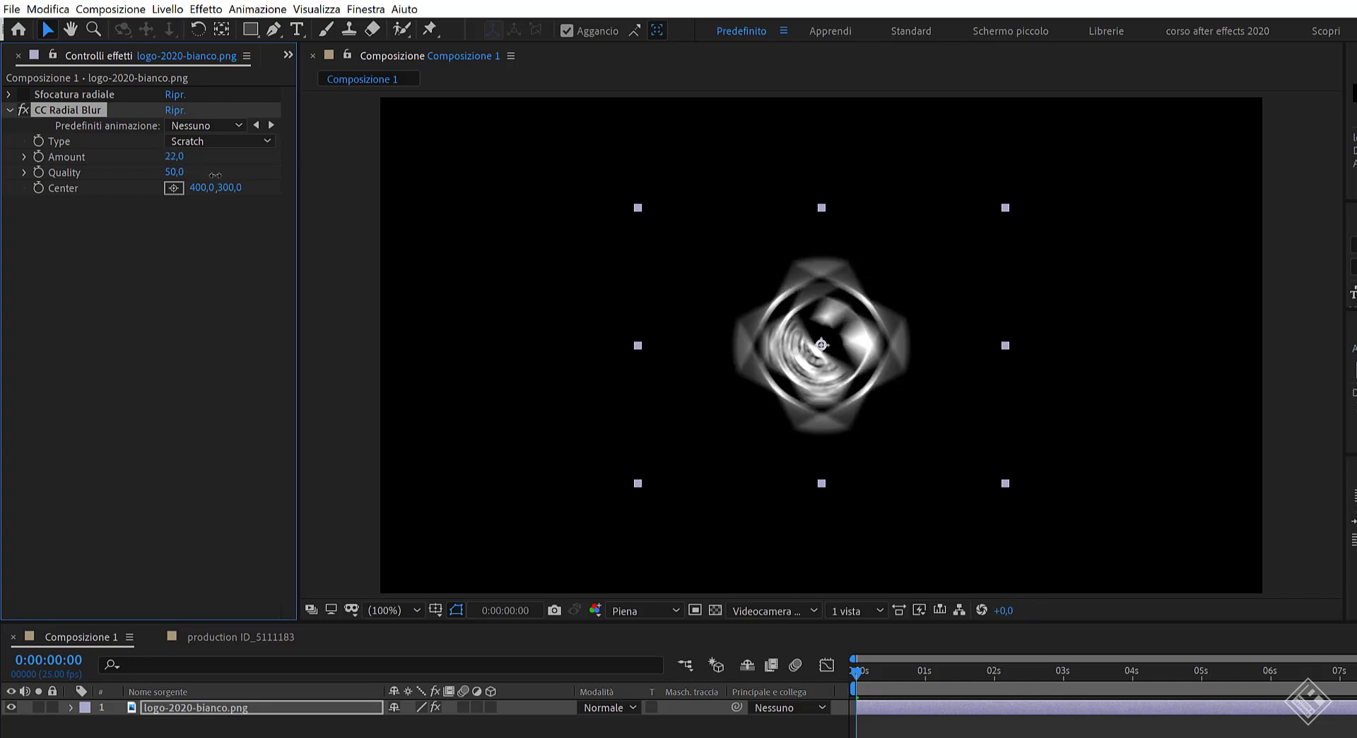
{"action": "left_click", "coordinate": [219, 139]}
{"action": "left_click", "coordinate": [206, 215]}
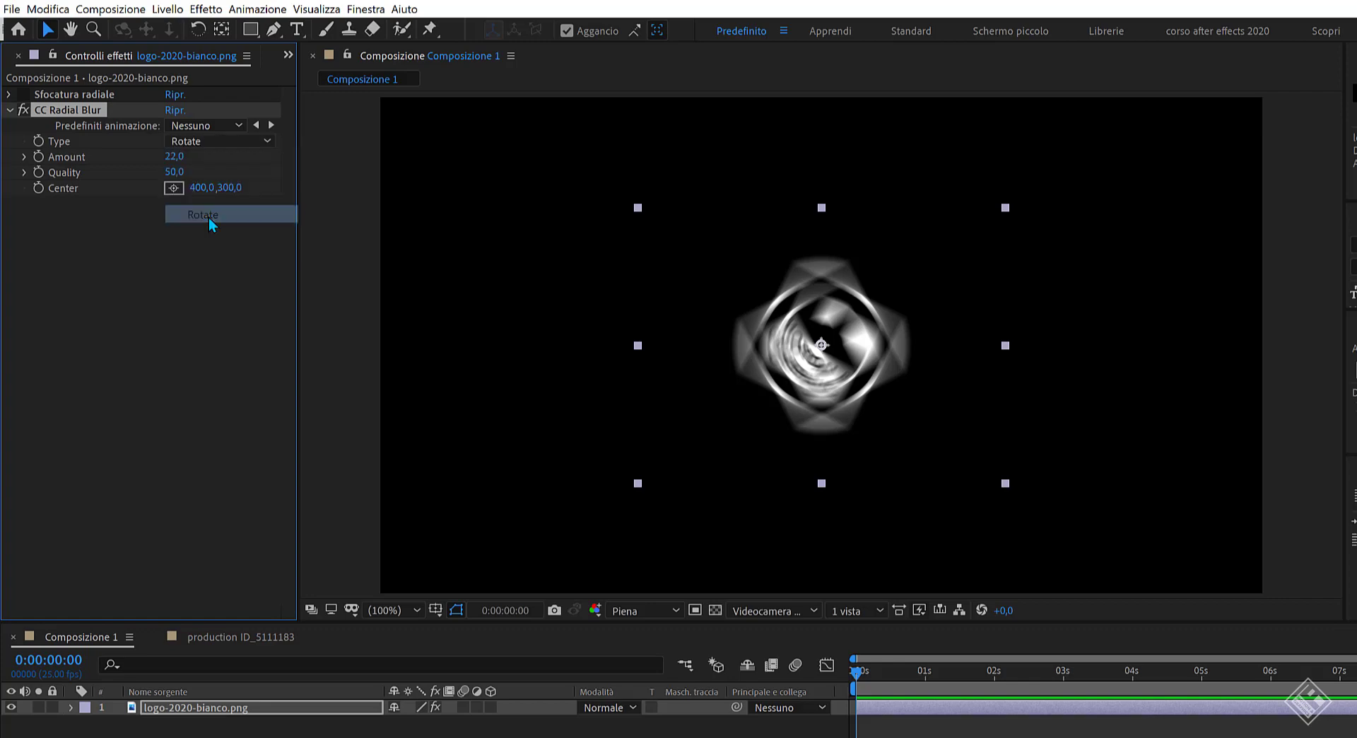
{"action": "mouse_move", "coordinate": [173, 157]}
{"action": "left_mouse_down"}
{"action": "mouse_move", "coordinate": [275, 174]}
{"action": "mouse_move", "coordinate": [143, 169]}
{"action": "mouse_move", "coordinate": [195, 171]}
{"action": "left_mouse_up"}
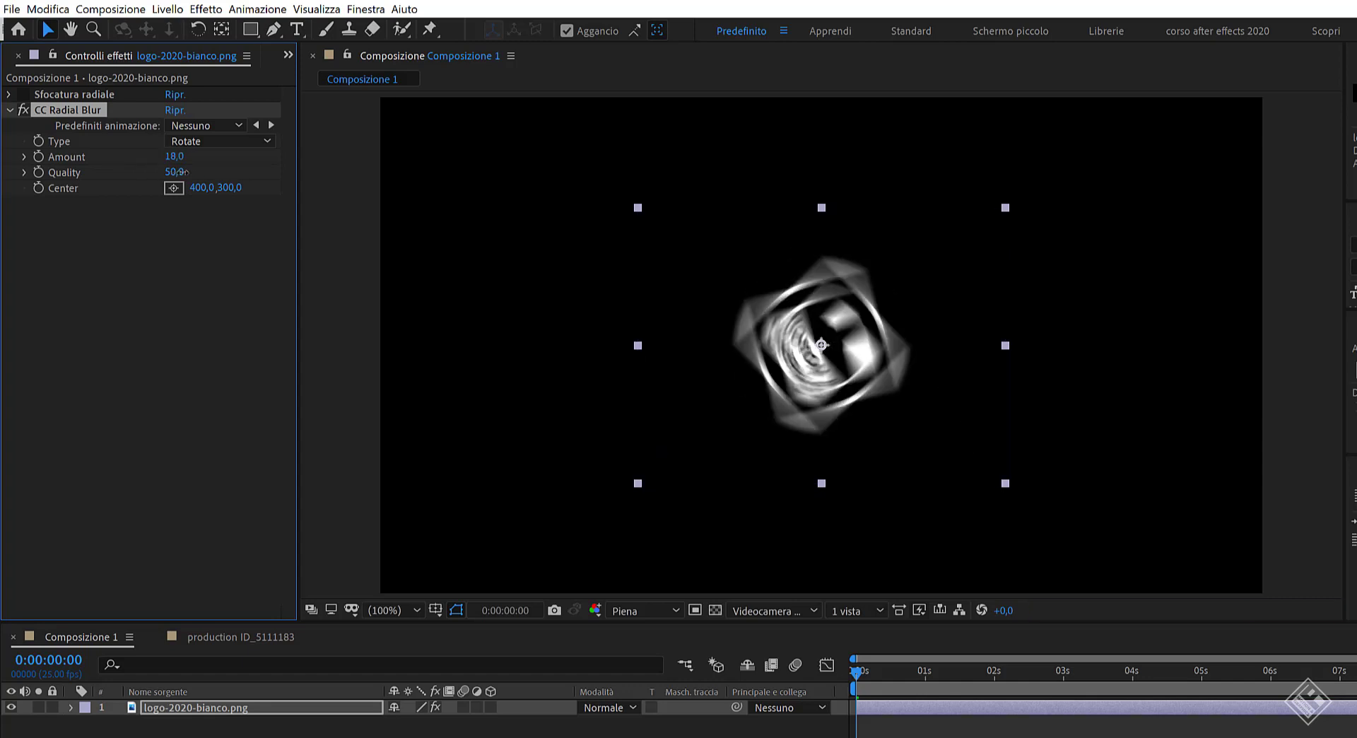
Step: Try the Rotate Fading type on CC Radial Blur and inspect the logo at 200%
{"action": "left_click", "coordinate": [199, 144]}
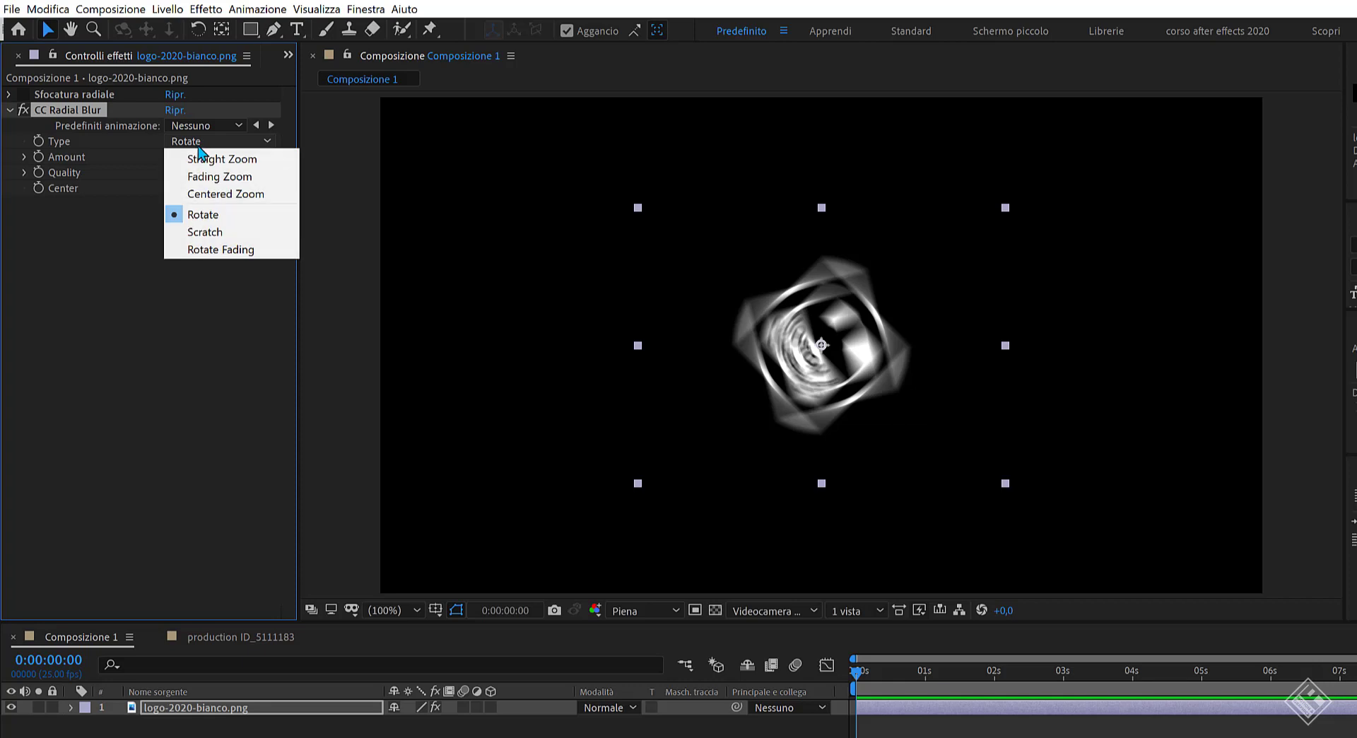
{"action": "left_click", "coordinate": [239, 252]}
{"action": "key", "text": "period"}
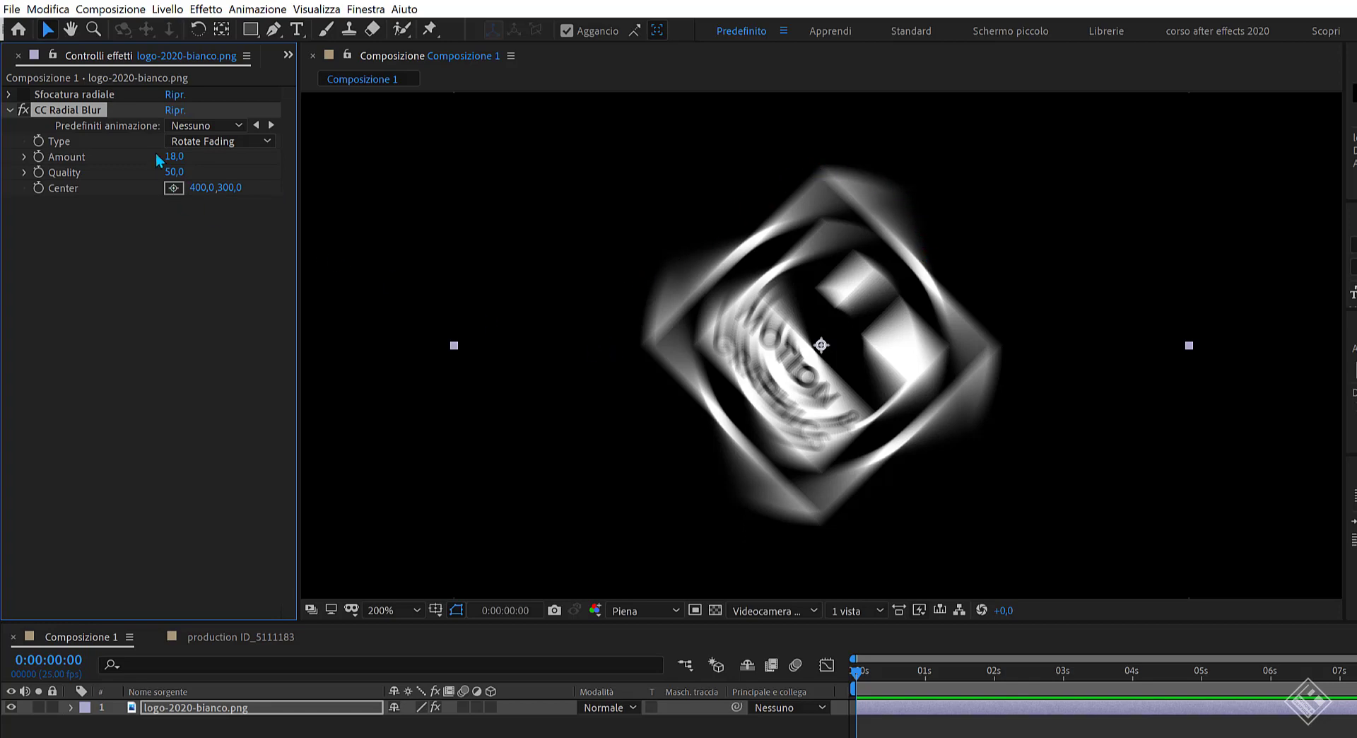
Step: Set CC Radial Blur's Type to Straight Zoom and its Amount to about 26
{"action": "left_click", "coordinate": [195, 141]}
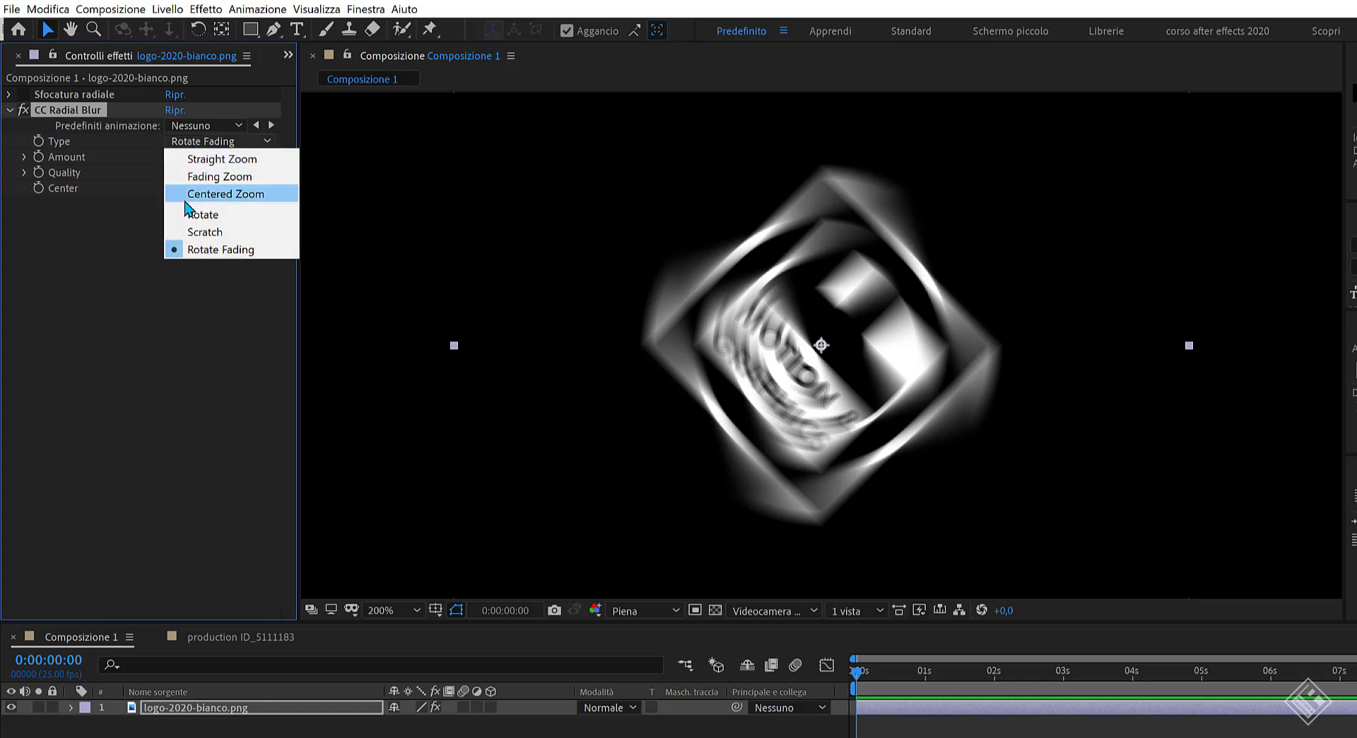
{"action": "left_click", "coordinate": [209, 159]}
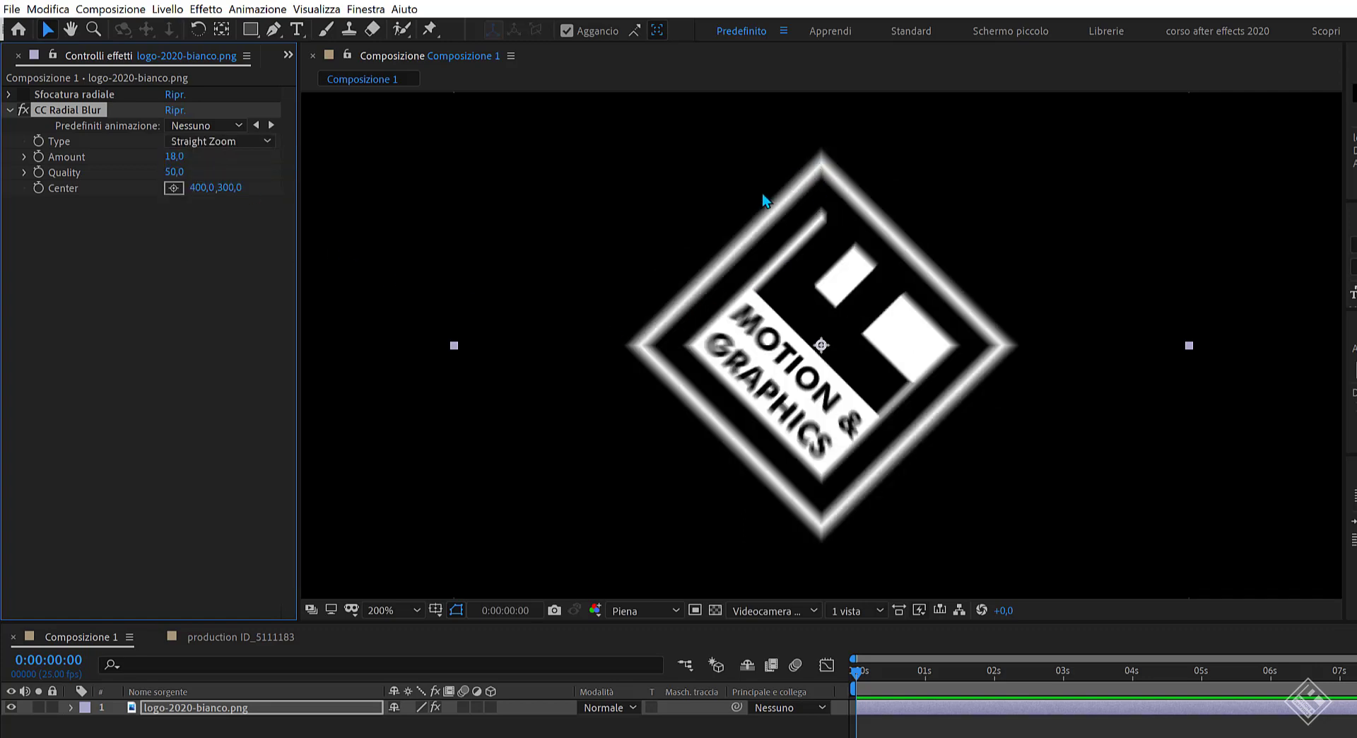
{"action": "mouse_move", "coordinate": [177, 157]}
{"action": "left_mouse_down"}
{"action": "mouse_move", "coordinate": [198, 156]}
{"action": "mouse_move", "coordinate": [170, 157]}
{"action": "mouse_move", "coordinate": [184, 157]}
{"action": "left_mouse_up"}
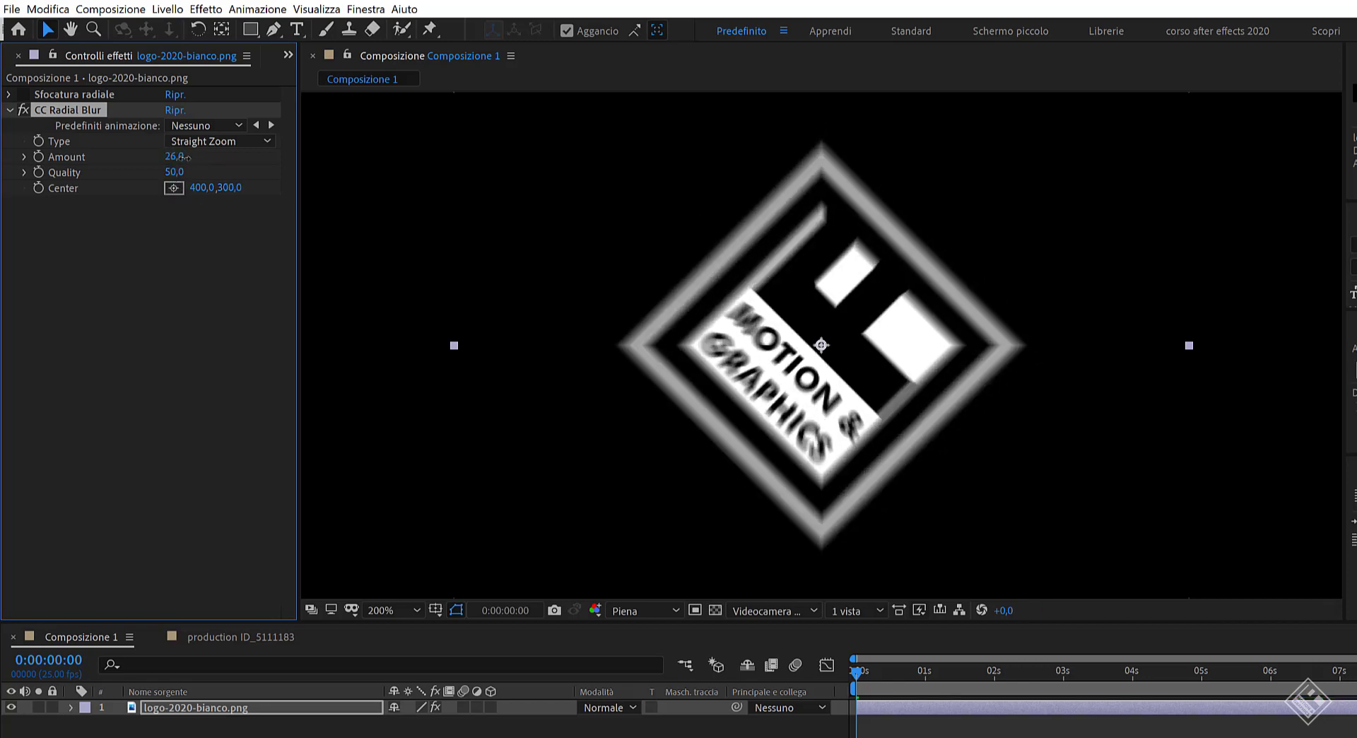
Step: Try the Fading Zoom type on CC Radial Blur, and set its Type to Centered Zoom
{"action": "left_click", "coordinate": [210, 141]}
{"action": "left_click", "coordinate": [212, 175]}
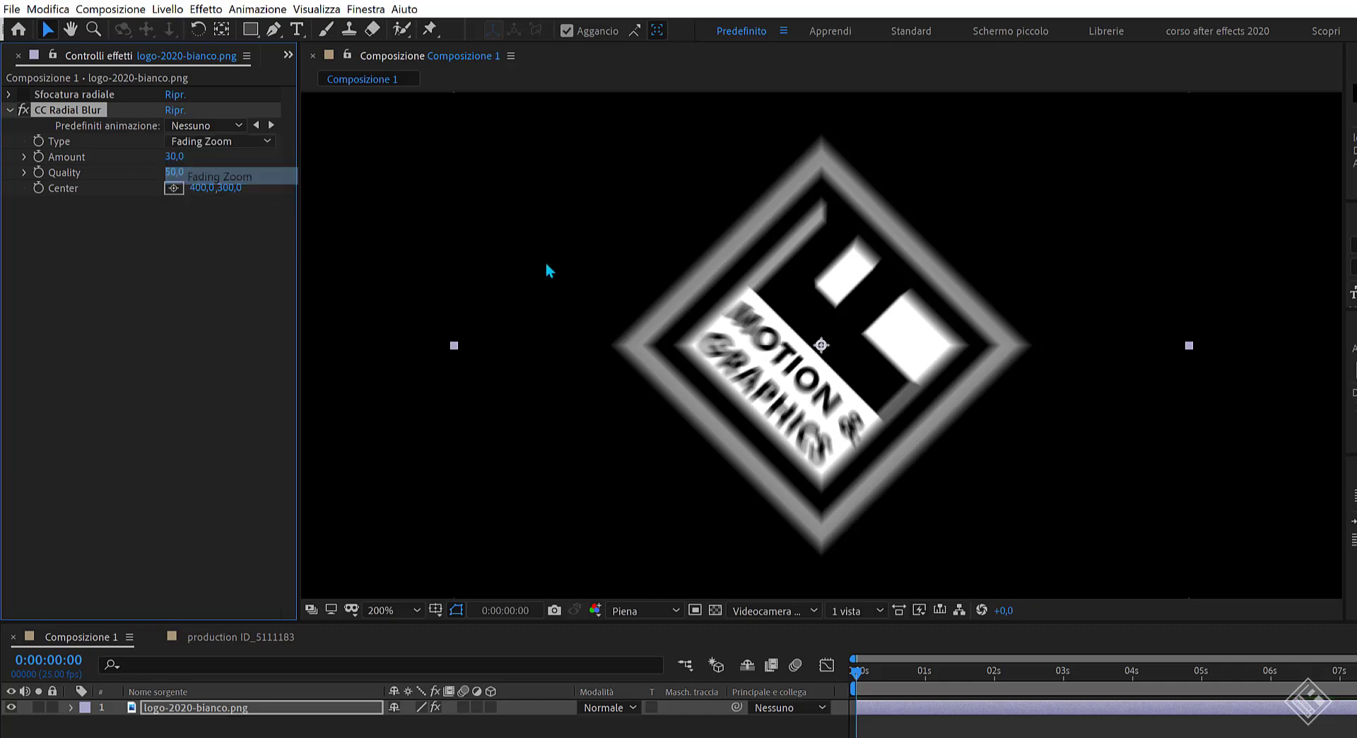
{"action": "key", "text": "period"}
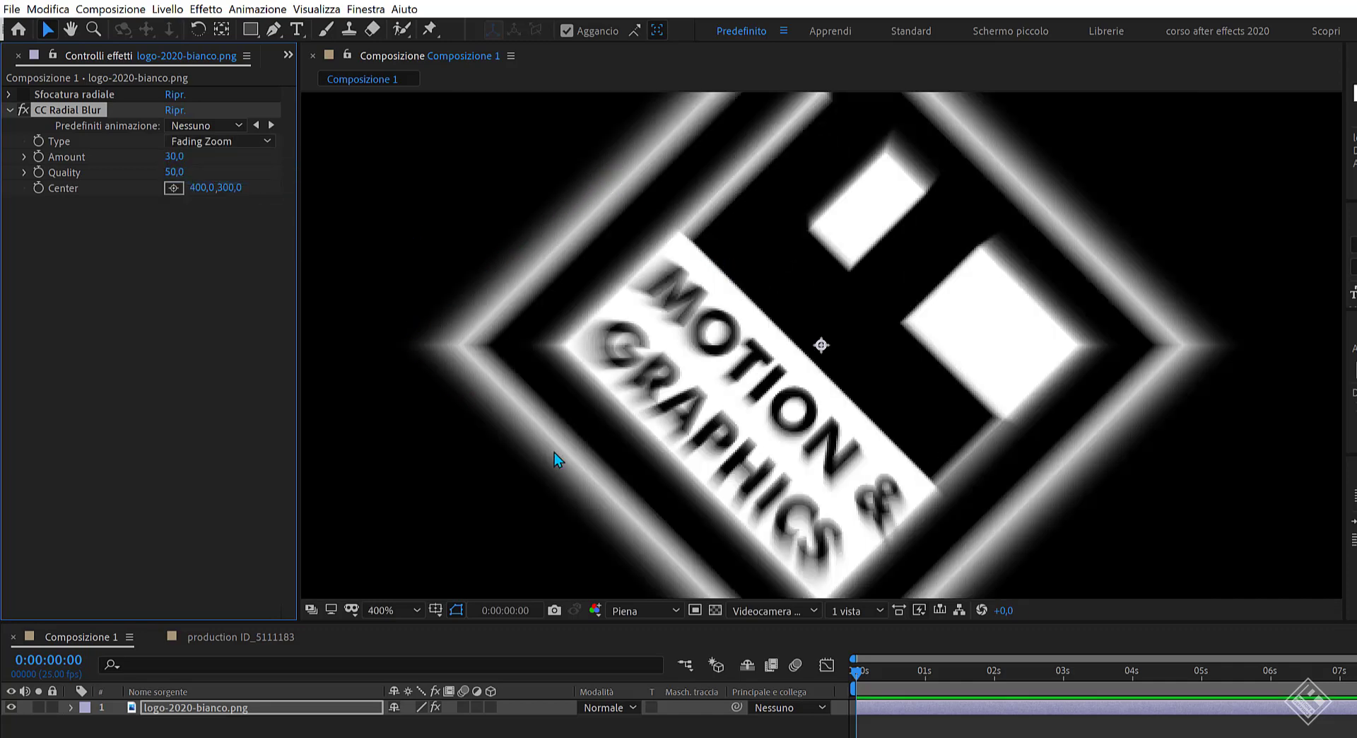
{"action": "left_click", "coordinate": [212, 144]}
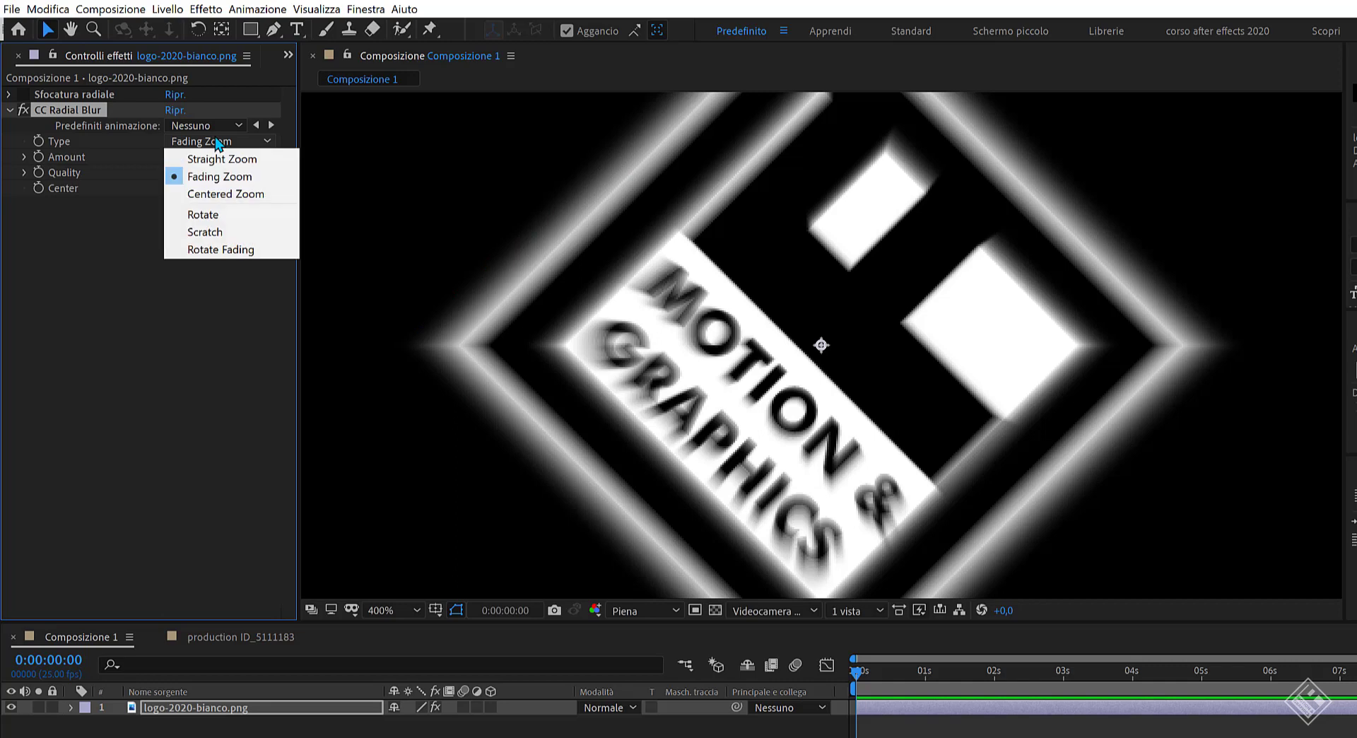
{"action": "left_click", "coordinate": [210, 195]}
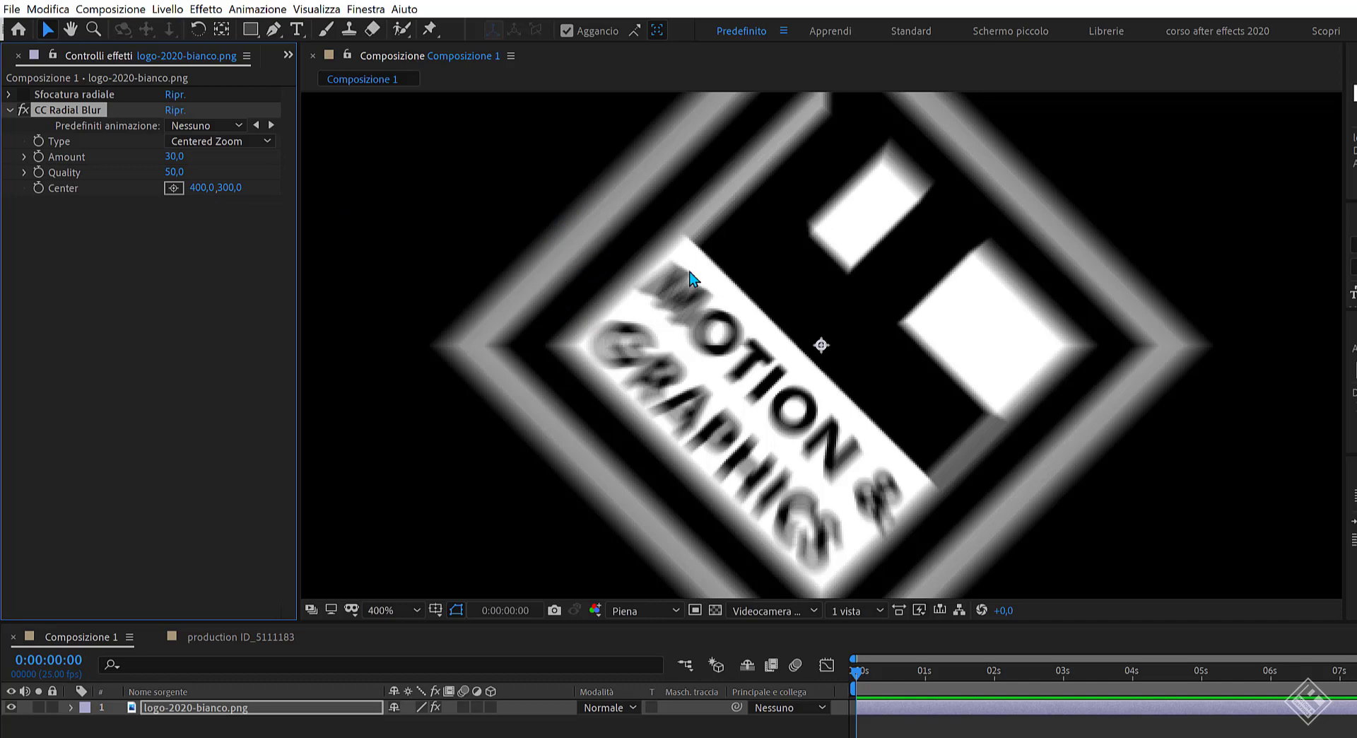
Step: Reposition CC Radial Blur's Center to 251, 144, just off the logo's upper-left edge, and inspect the blur up close
{"action": "key", "text": "alt+slash"}
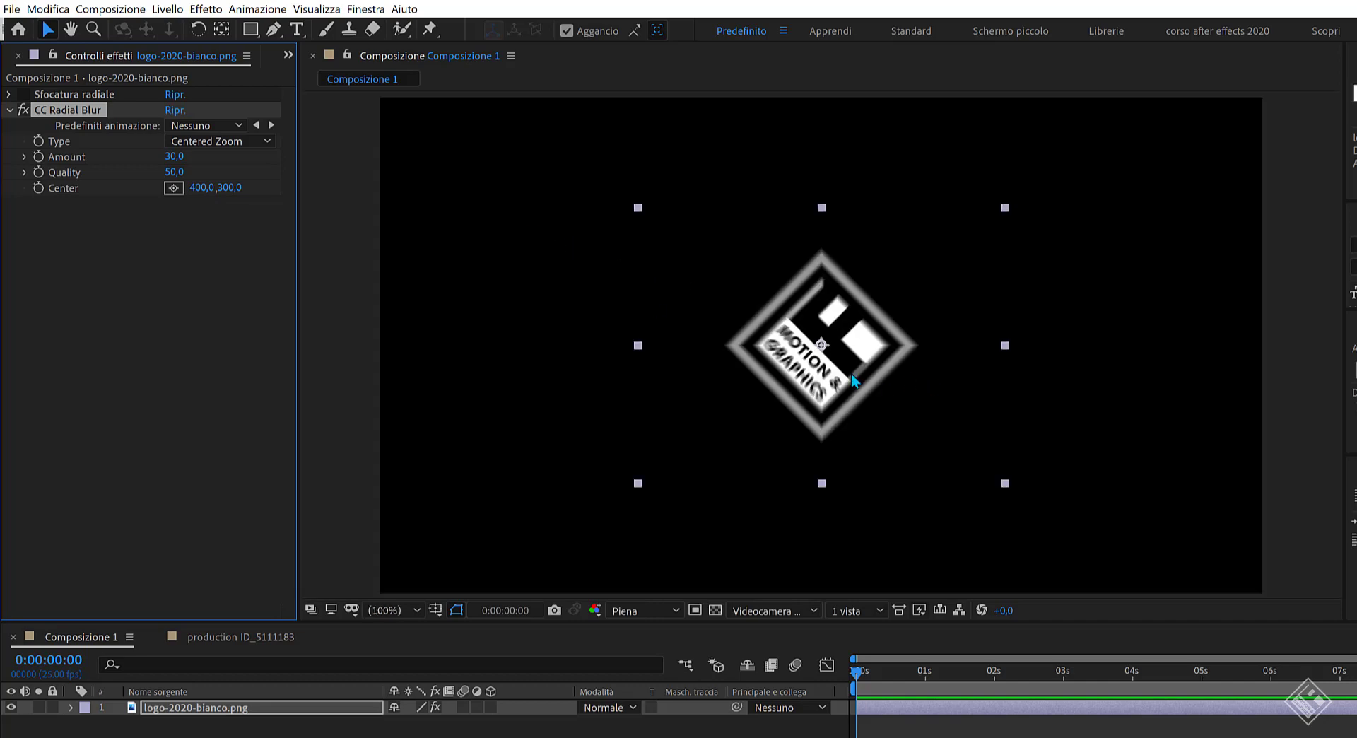
{"action": "left_click", "coordinate": [177, 188]}
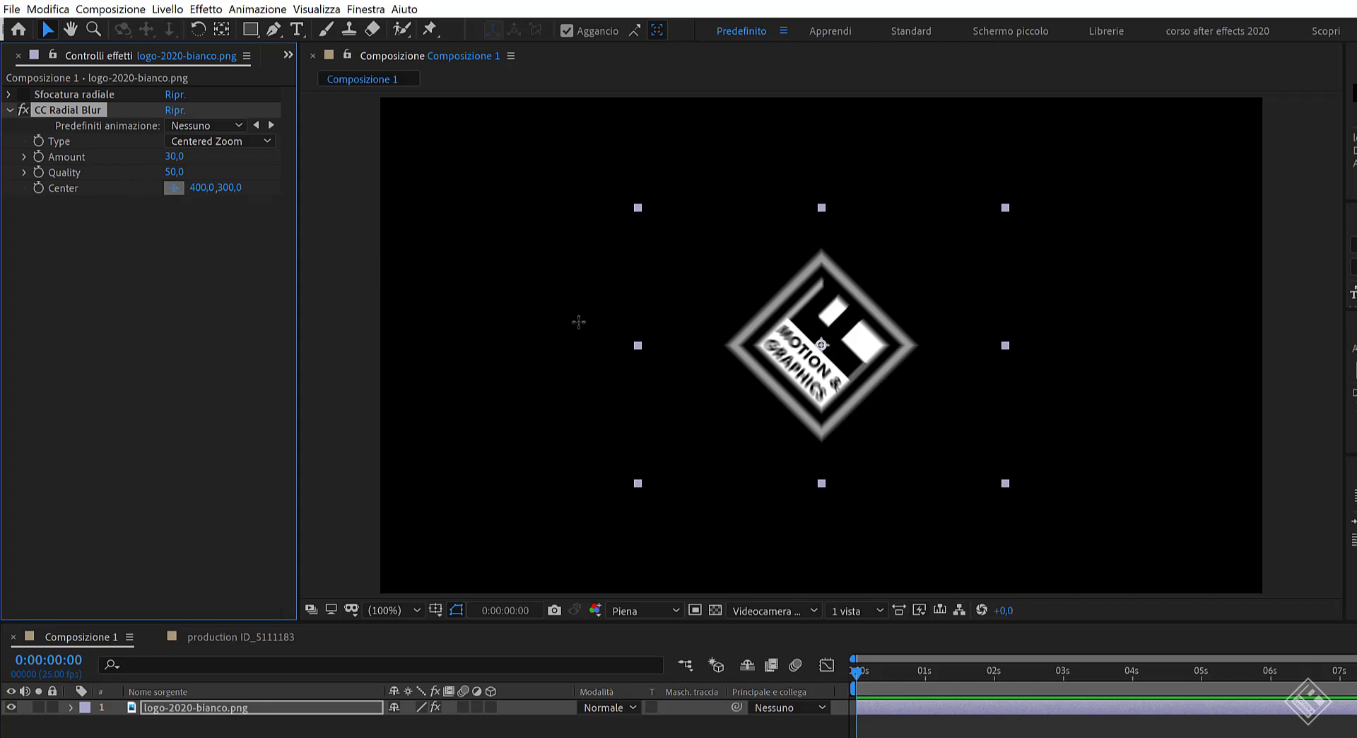
{"action": "left_click", "coordinate": [727, 350]}
{"action": "mouse_move", "coordinate": [732, 353]}
{"action": "left_mouse_down"}
{"action": "mouse_move", "coordinate": [812, 440]}
{"action": "mouse_move", "coordinate": [772, 252]}
{"action": "mouse_move", "coordinate": [824, 216]}
{"action": "mouse_move", "coordinate": [763, 277]}
{"action": "left_mouse_up"}
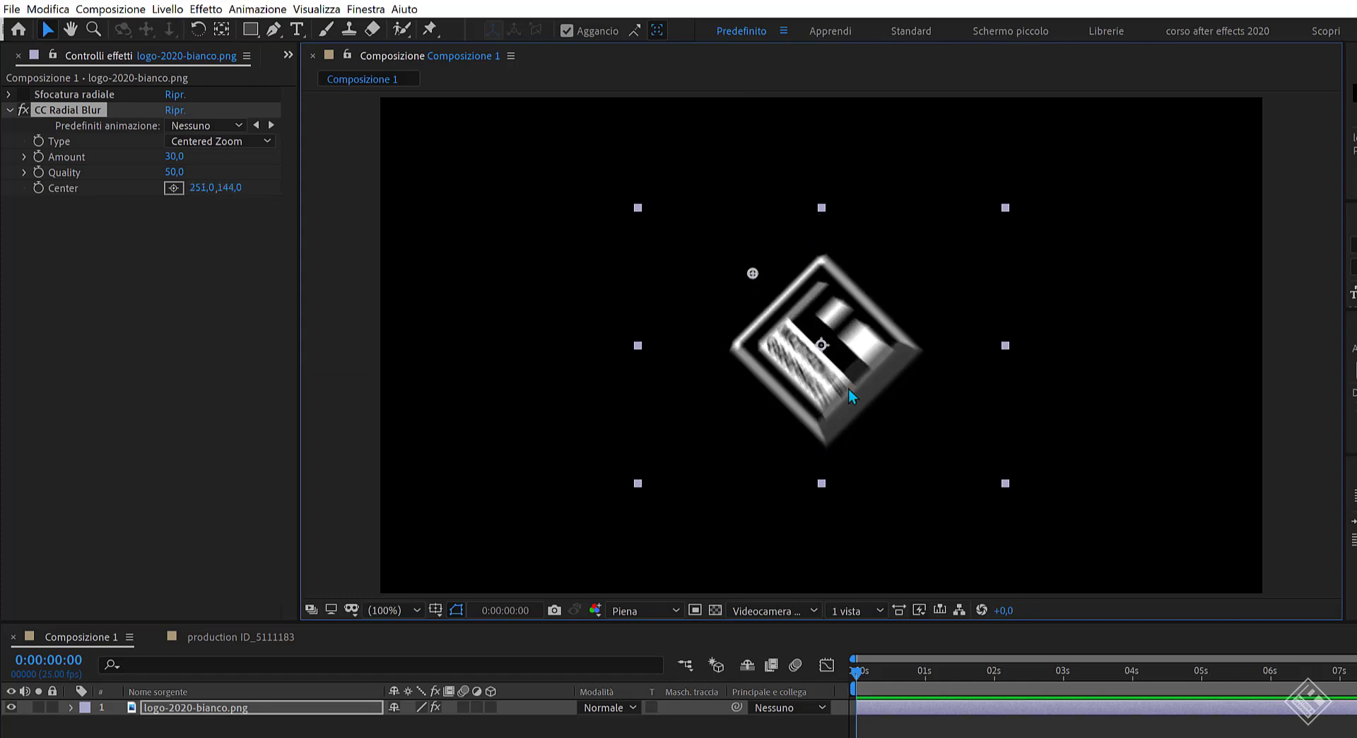
{"action": "key", "text": "period"}
{"action": "key", "text": "period"}
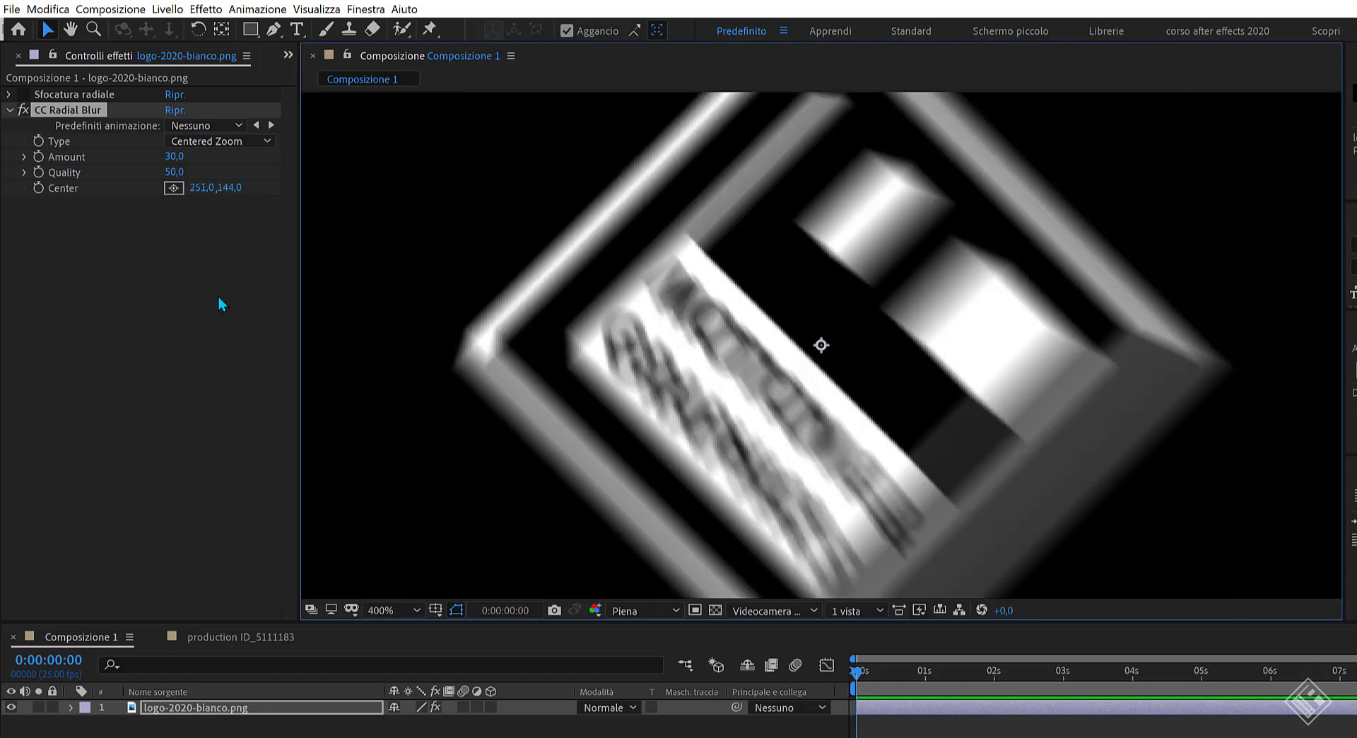
Step: Compare CC Radial Blur's Quality at 10 and 100, finishing with it set to 100
{"action": "left_click_drag", "start_coordinate": [174, 171], "coordinate": [61, 181]}
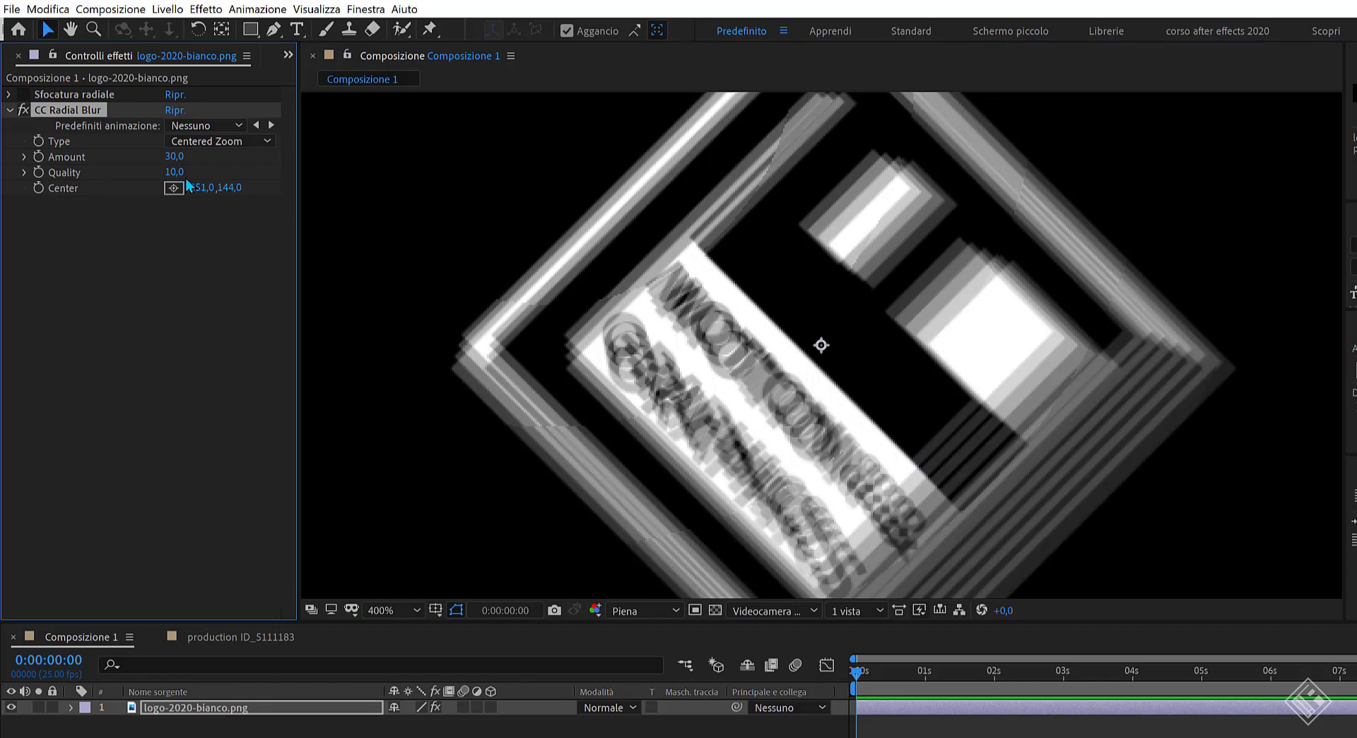
{"action": "left_click_drag", "start_coordinate": [174, 174], "coordinate": [412, 190]}
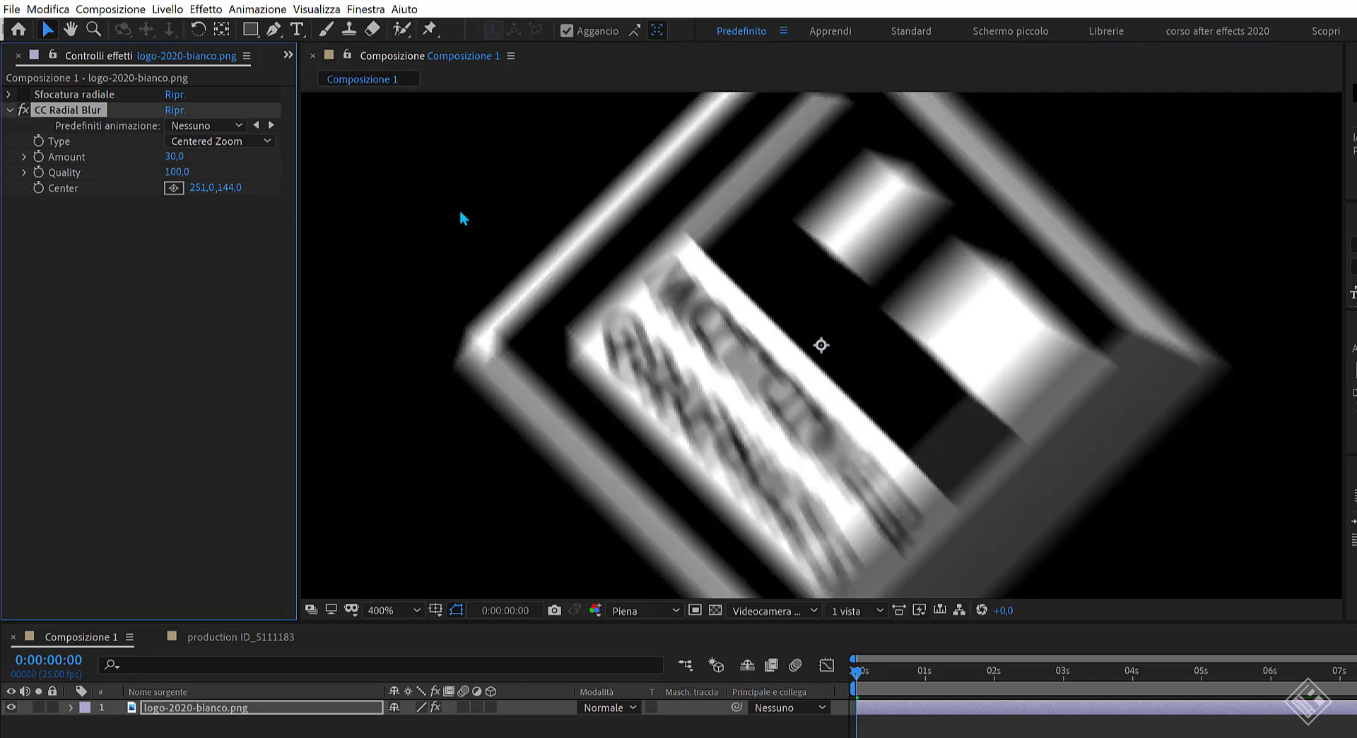
{"action": "left_click", "coordinate": [177, 172]}
{"action": "type", "text": "10"}
{"action": "key", "text": "Return"}
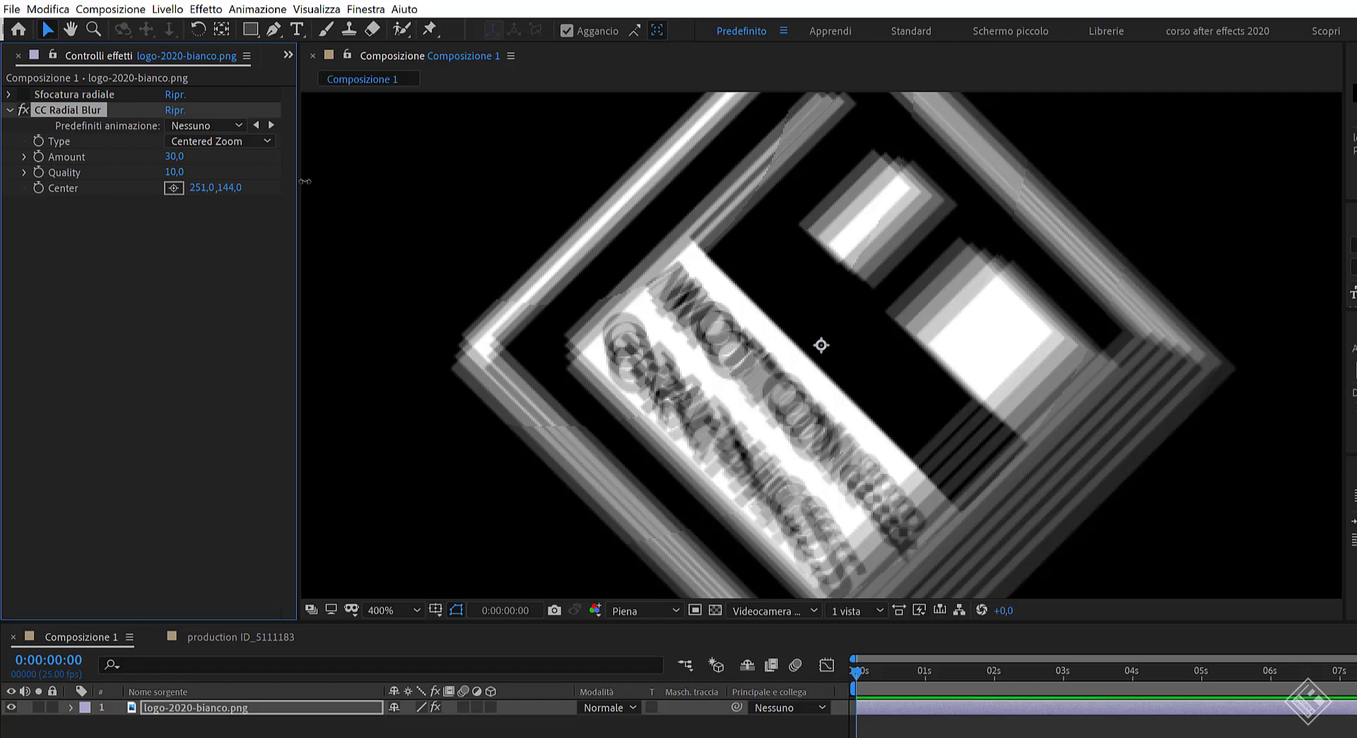
{"action": "left_click_drag", "start_coordinate": [175, 173], "coordinate": [557, 202]}
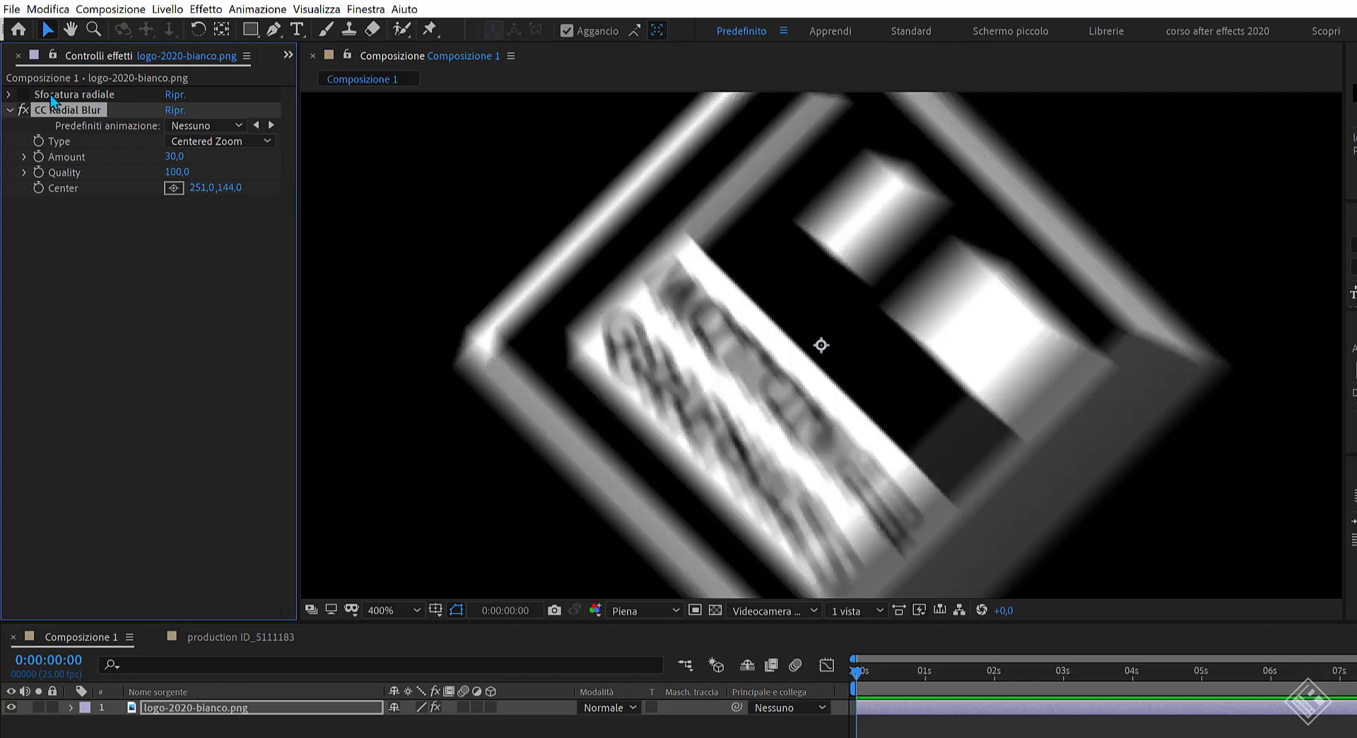
Step: Disable CC Radial Blur and apply the CC Radial Fast Blur effect to the logo layer
{"action": "left_click", "coordinate": [22, 111]}
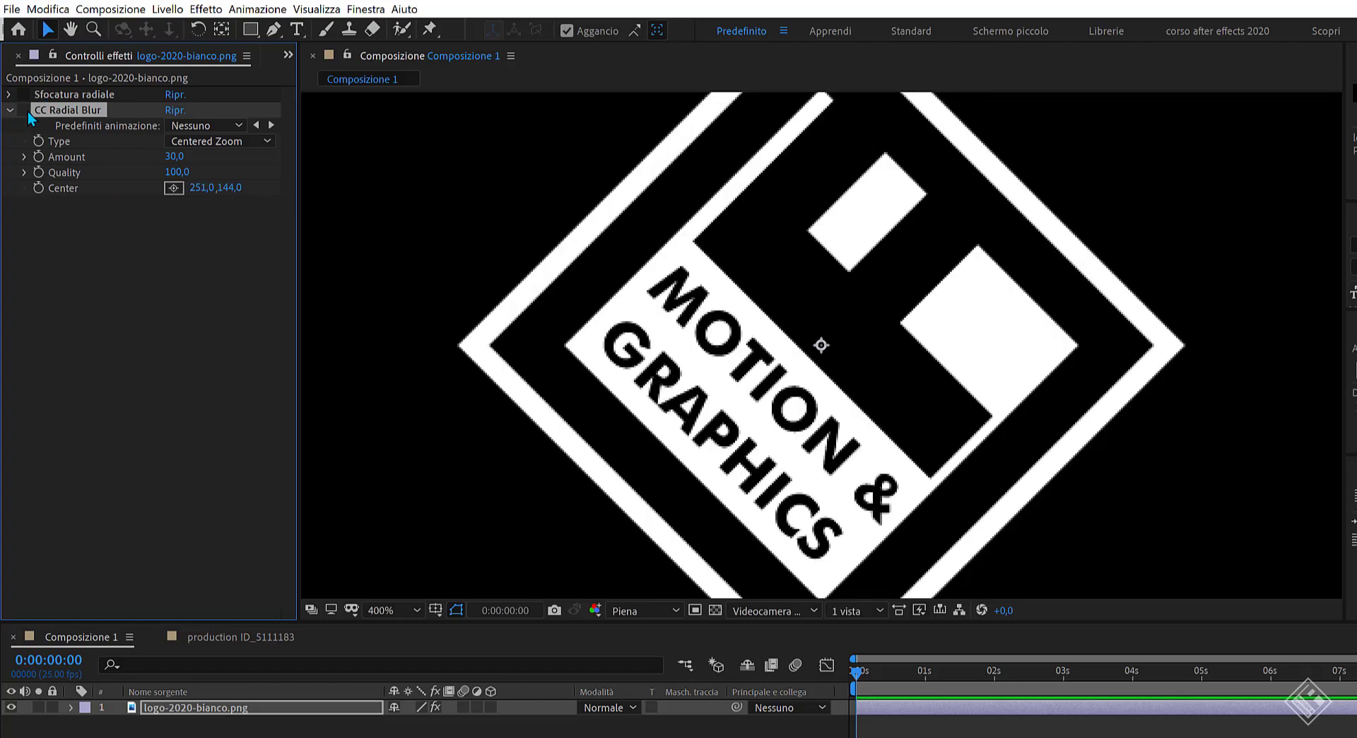
{"action": "key", "text": "alt+slash"}
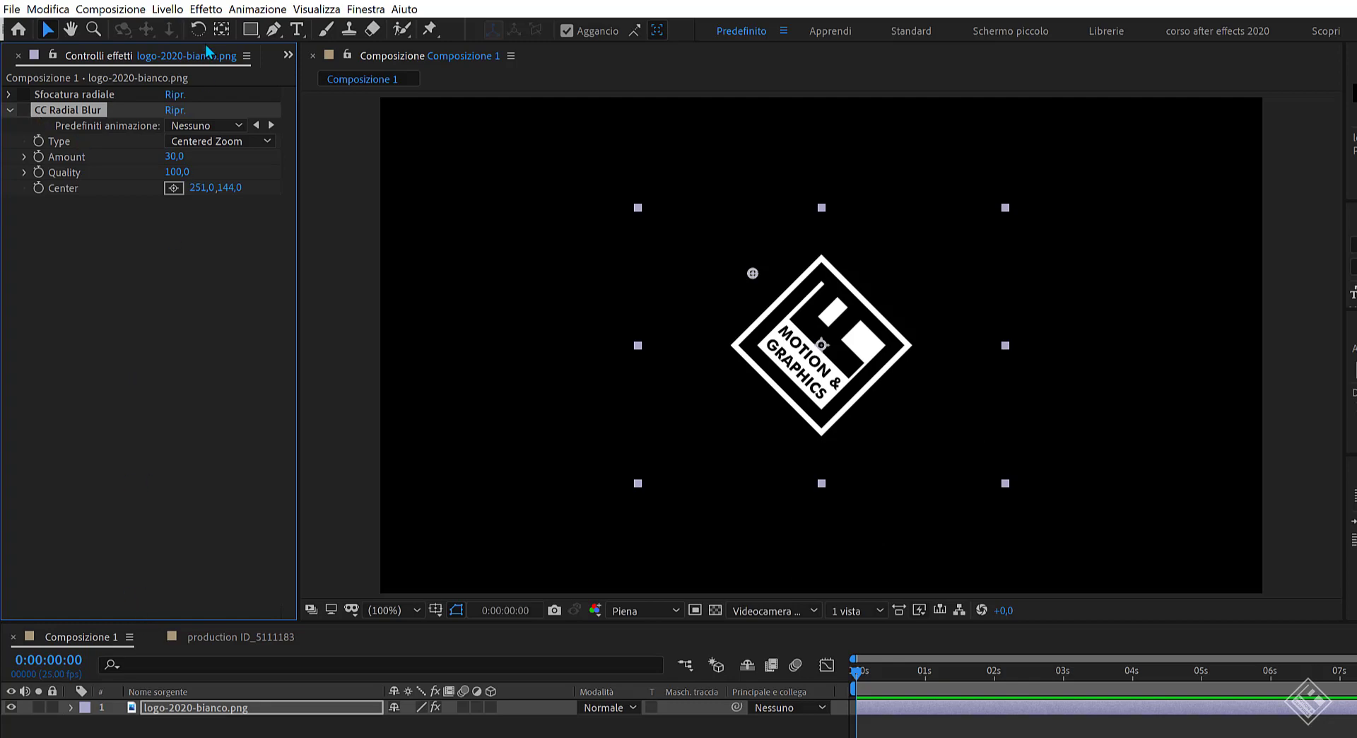
{"action": "left_click", "coordinate": [206, 10]}
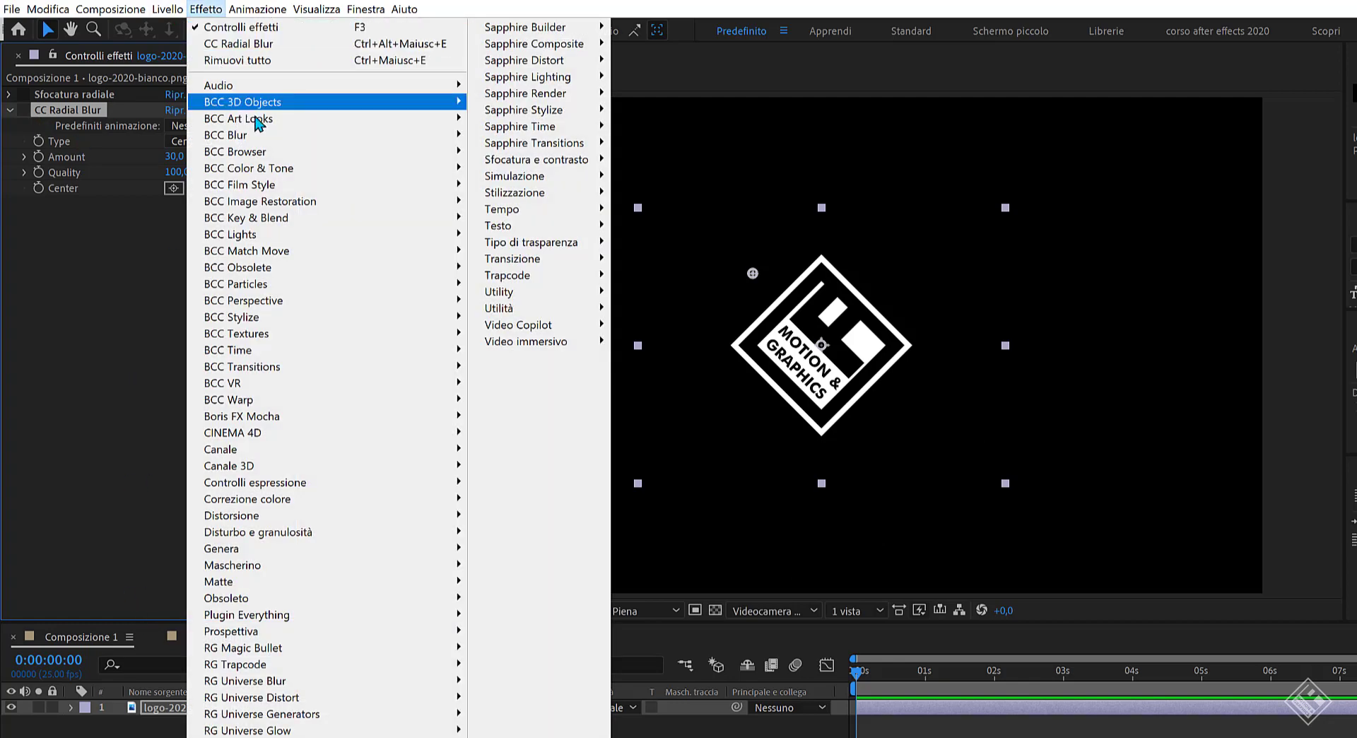
{"action": "mouse_move", "coordinate": [567, 163]}
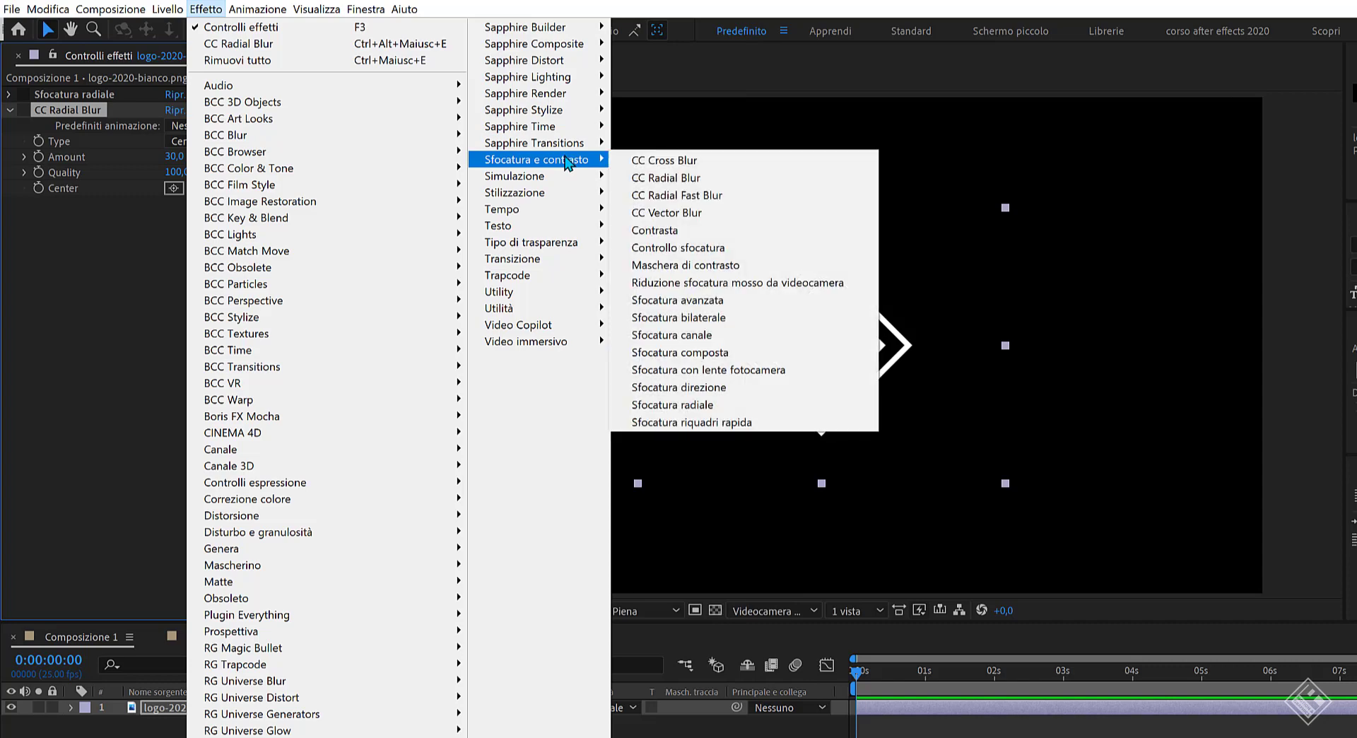
{"action": "left_click", "coordinate": [680, 196]}
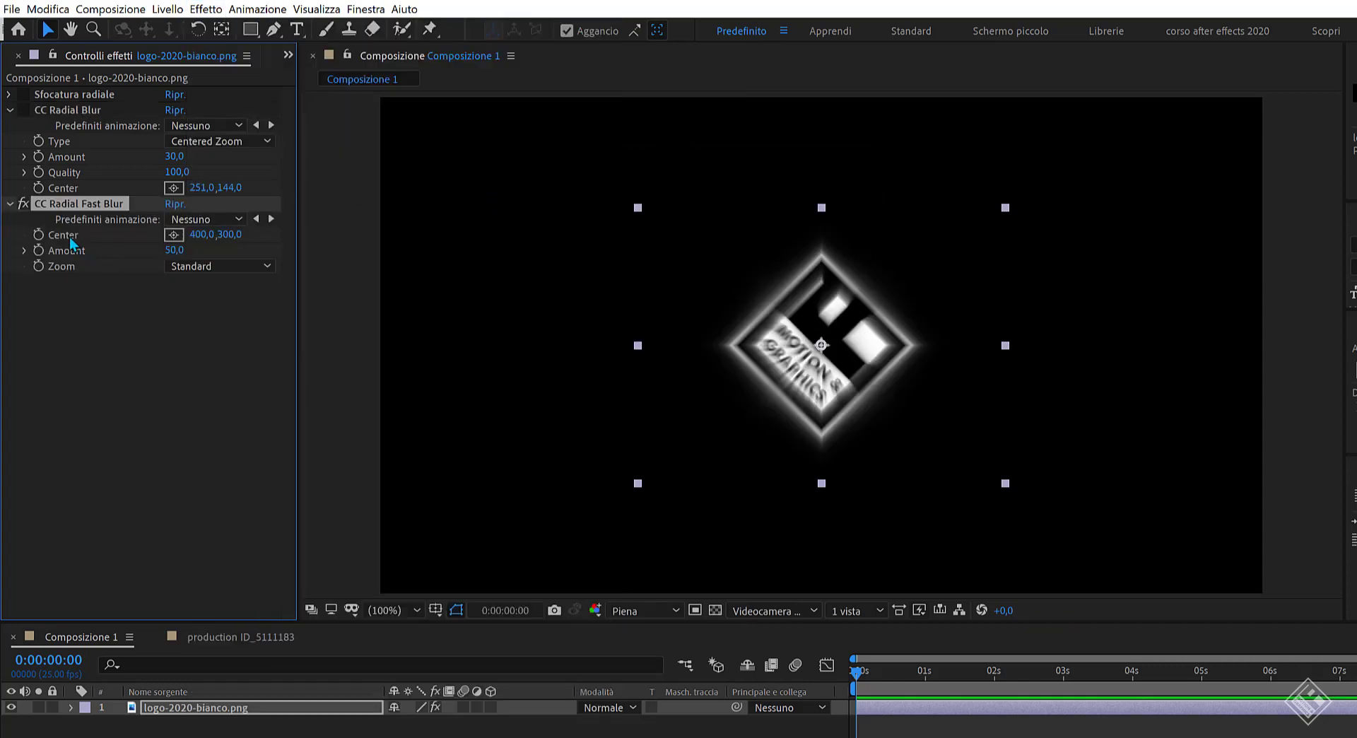
Step: Try CC Radial Fast Blur with its Center at 175, 300 beside the logo and its Amount at 78
{"action": "left_click", "coordinate": [173, 234]}
{"action": "left_click", "coordinate": [717, 345]}
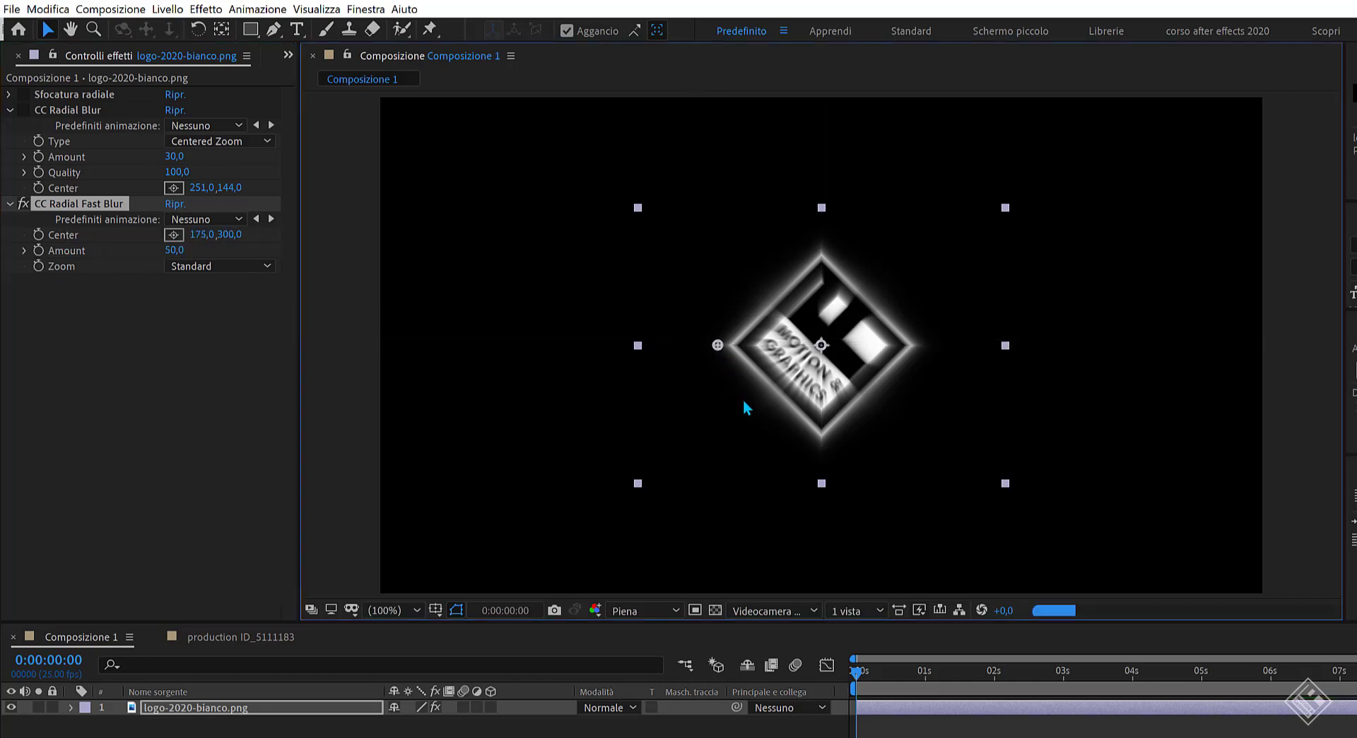
{"action": "key", "text": "period"}
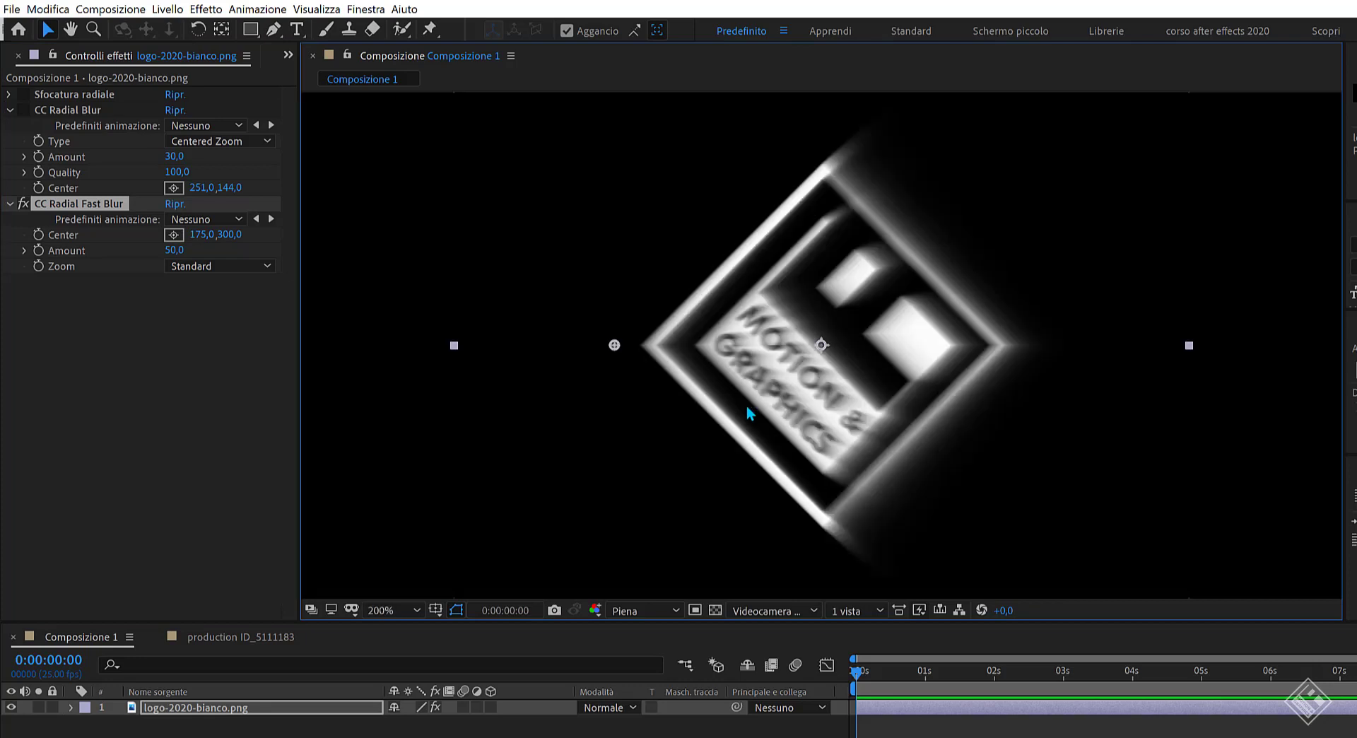
{"action": "left_click_drag", "start_coordinate": [173, 254], "coordinate": [233, 259]}
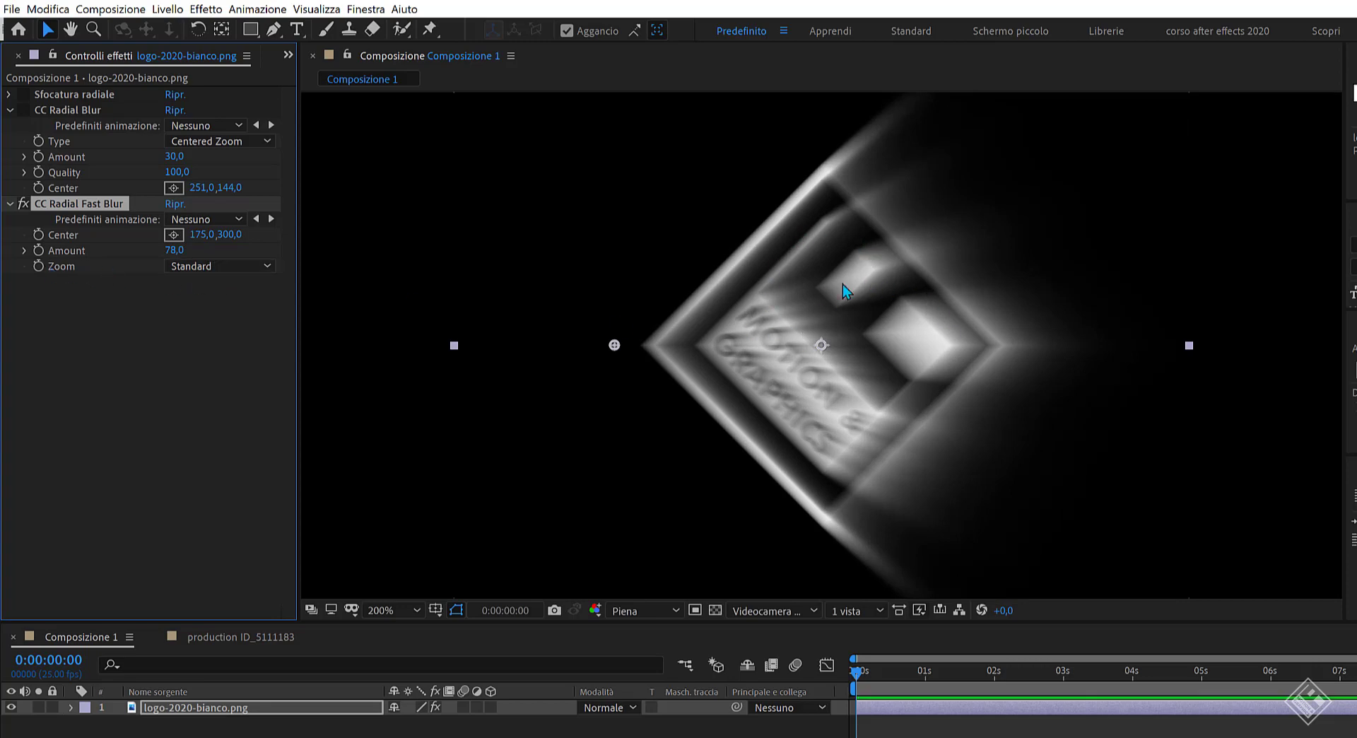
Step: Try CC Radial Fast Blur's Brightest and Darkest Zoom modes, and return Zoom to Standard
{"action": "left_click", "coordinate": [210, 266]}
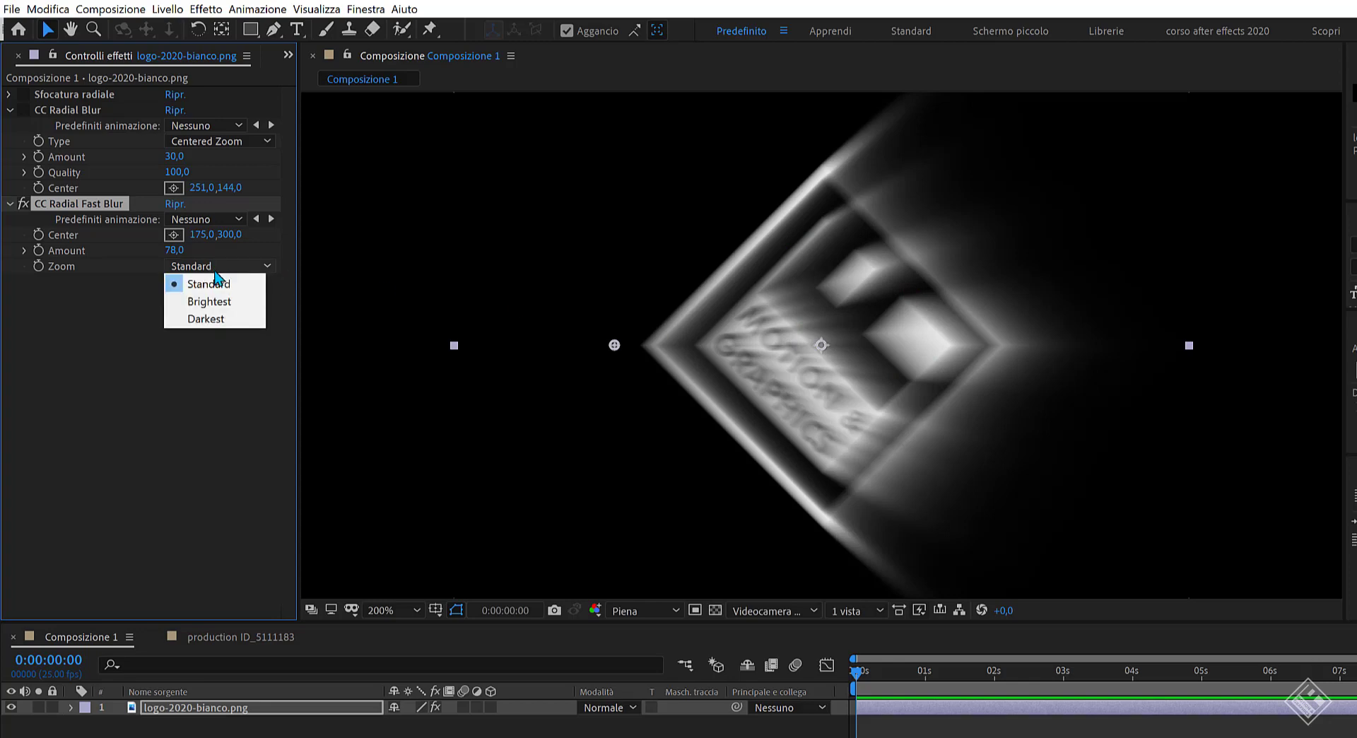
{"action": "left_click", "coordinate": [195, 304]}
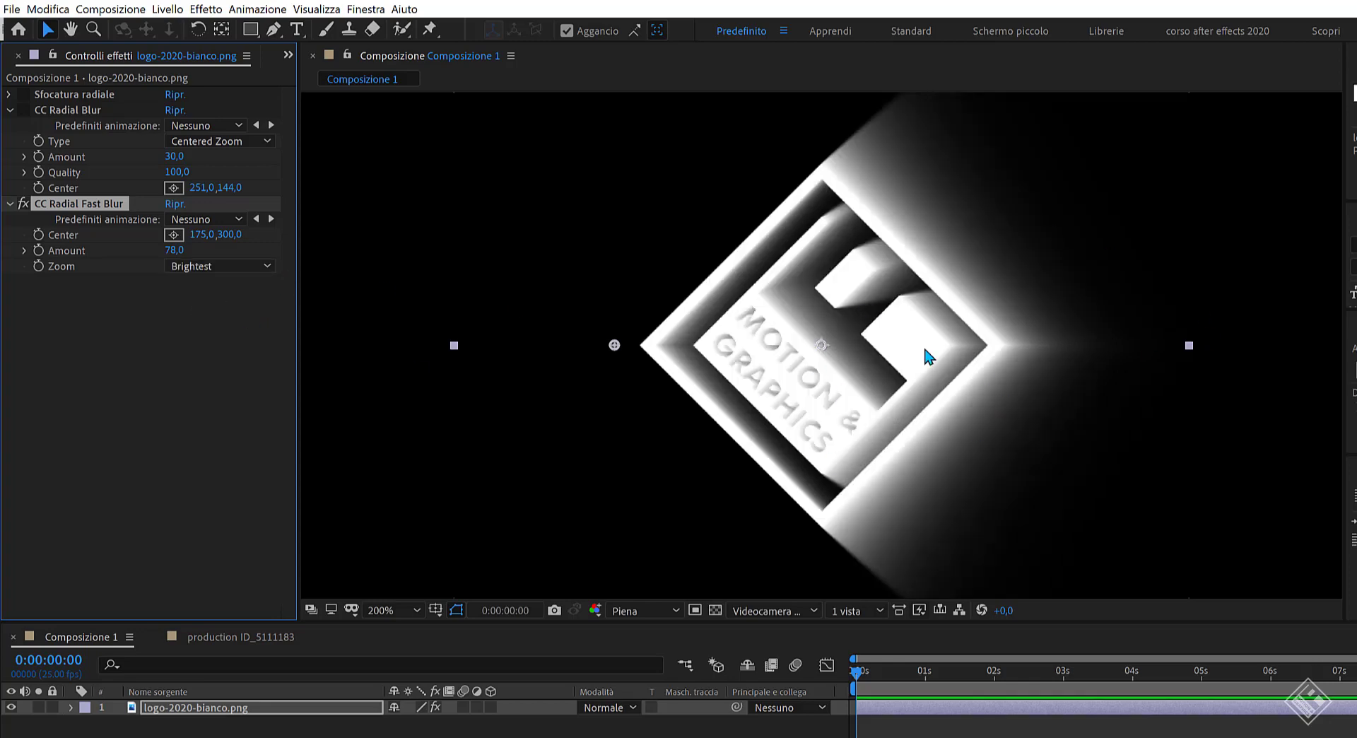
{"action": "left_click", "coordinate": [231, 265]}
{"action": "left_click", "coordinate": [206, 321]}
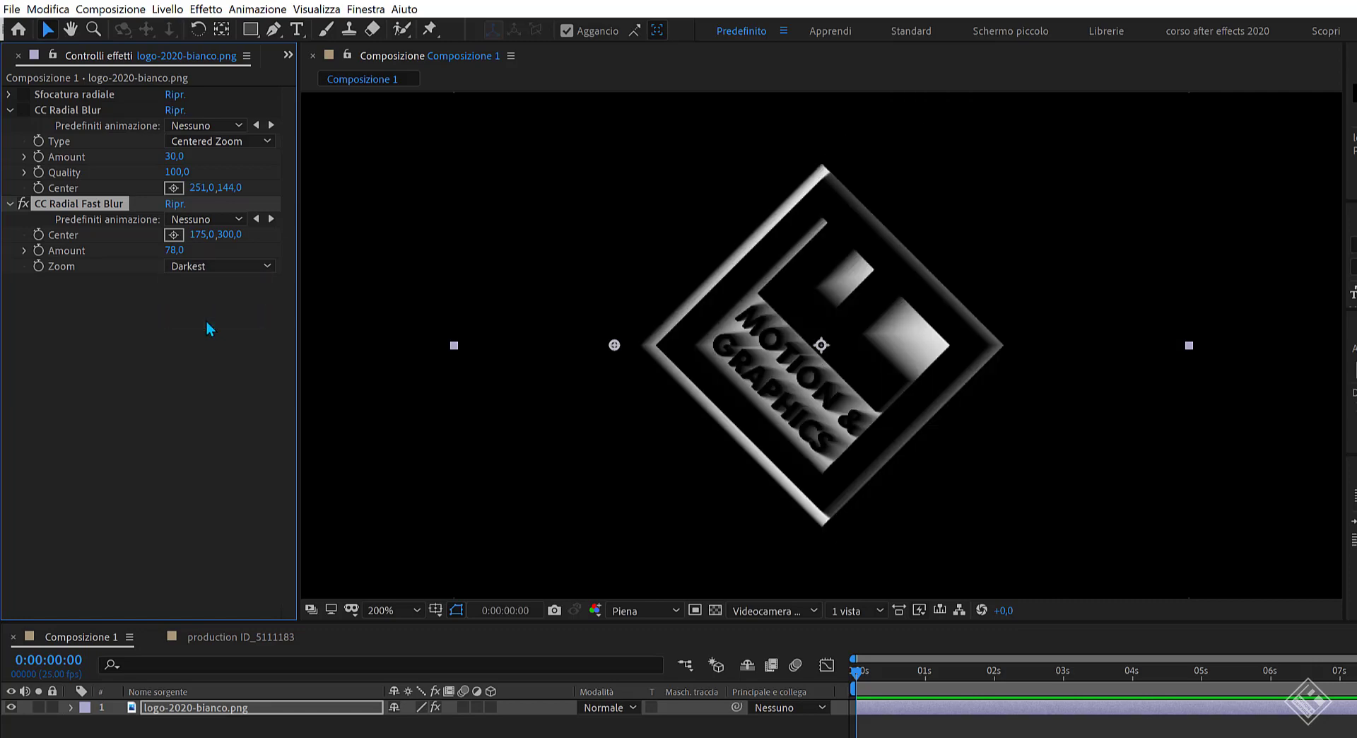
{"action": "left_click", "coordinate": [210, 268]}
{"action": "left_click", "coordinate": [210, 285]}
Step: Move CC Radial Fast Blur's Center above the logo to 367, -237 and set its Amount to 100
{"action": "key", "text": "slash"}
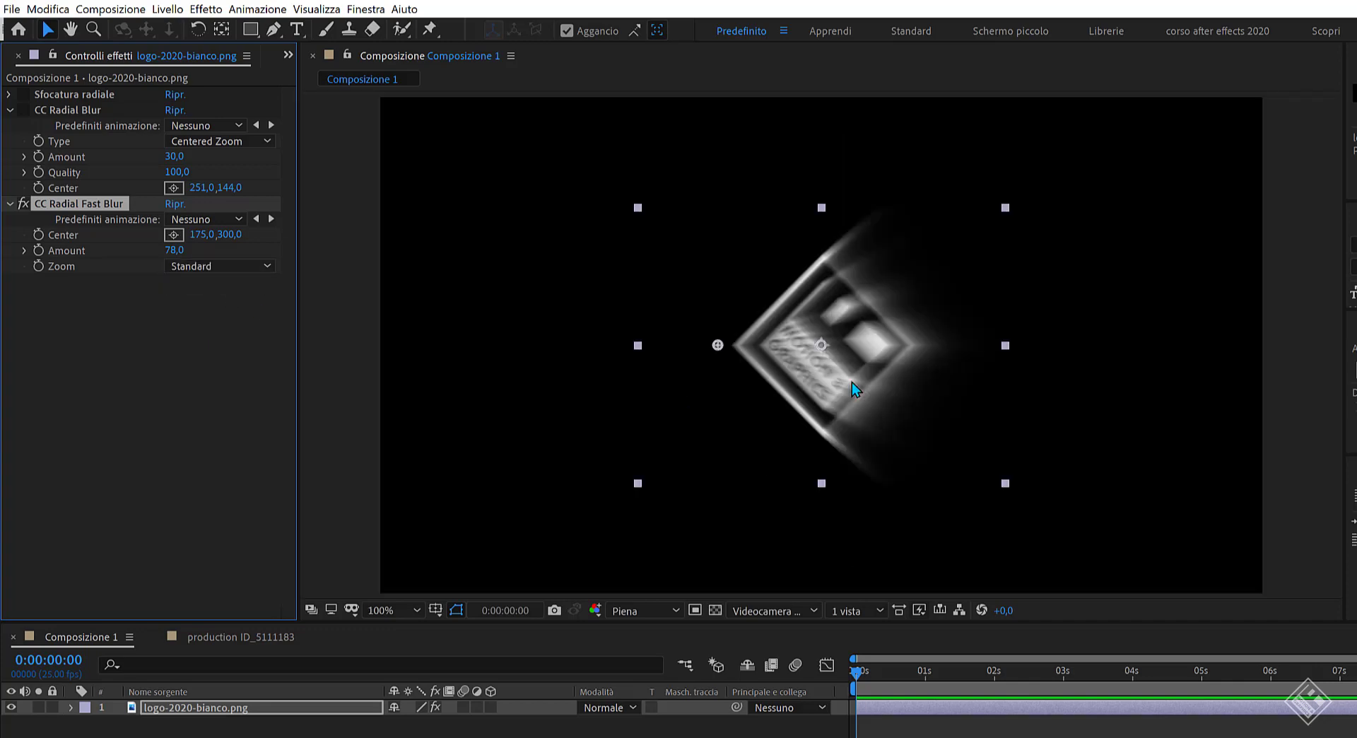
{"action": "left_click_drag", "start_coordinate": [718, 345], "coordinate": [806, 99]}
{"action": "left_click", "coordinate": [173, 251]}
{"action": "type", "text": "100"}
{"action": "key", "text": "Return"}
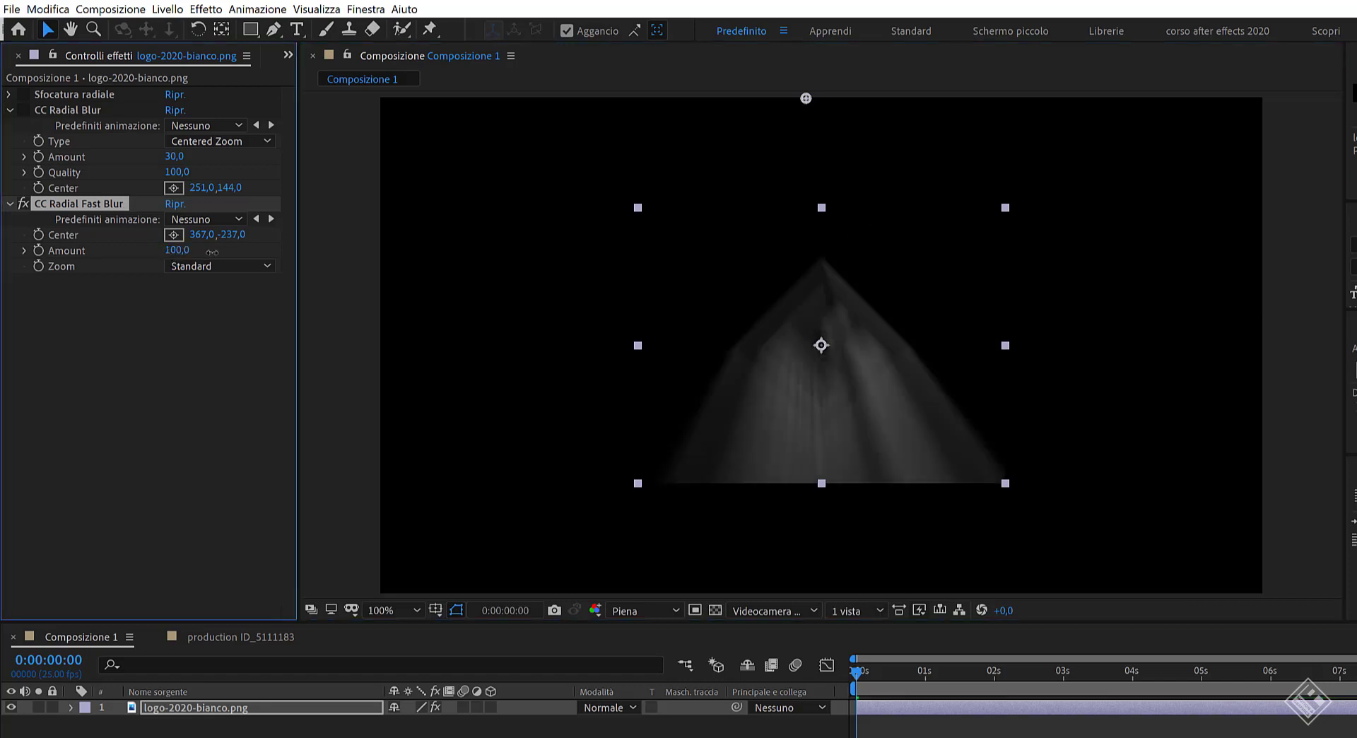
Step: Add the Estendi limiti effect to the logo layer, placed above all other effects, with Pixel set to 463
{"action": "left_click", "coordinate": [198, 706]}
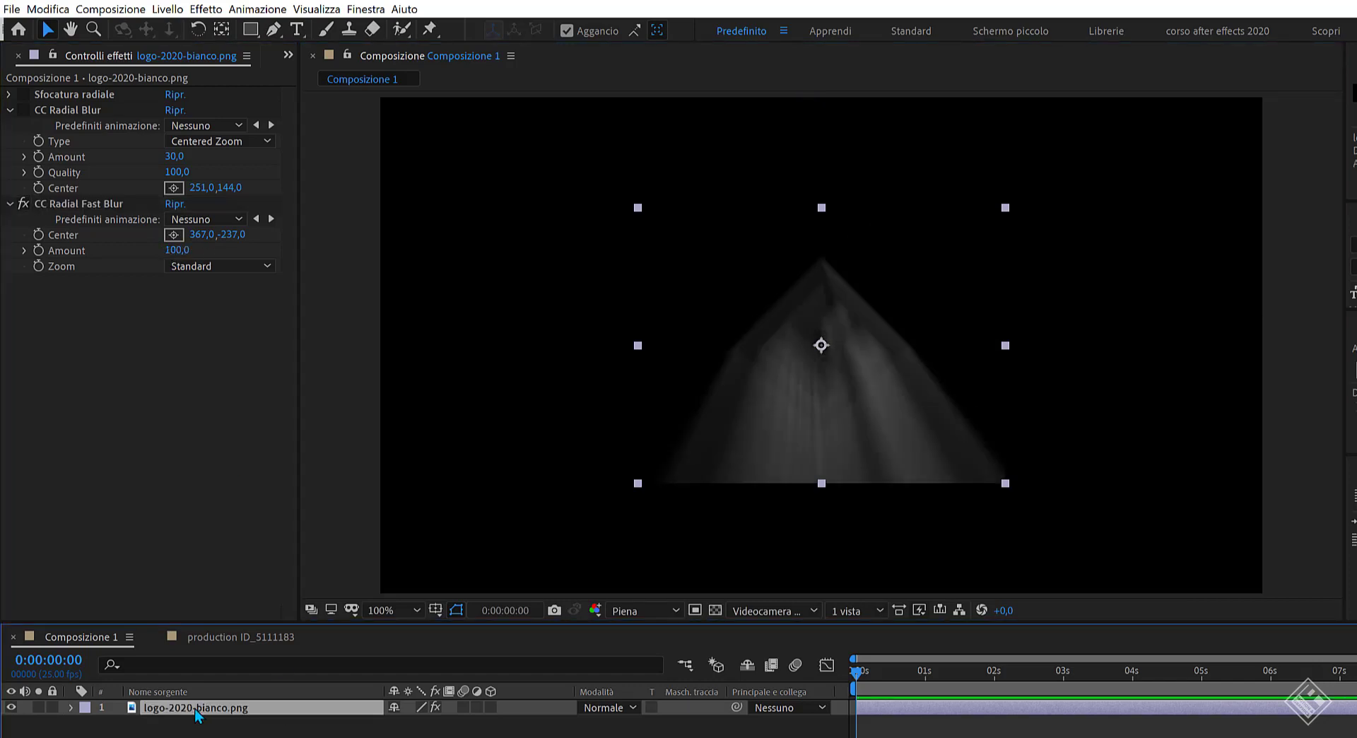
{"action": "key", "text": "ctrl+space"}
{"action": "type", "text": "esten"}
{"action": "key", "text": "Return"}
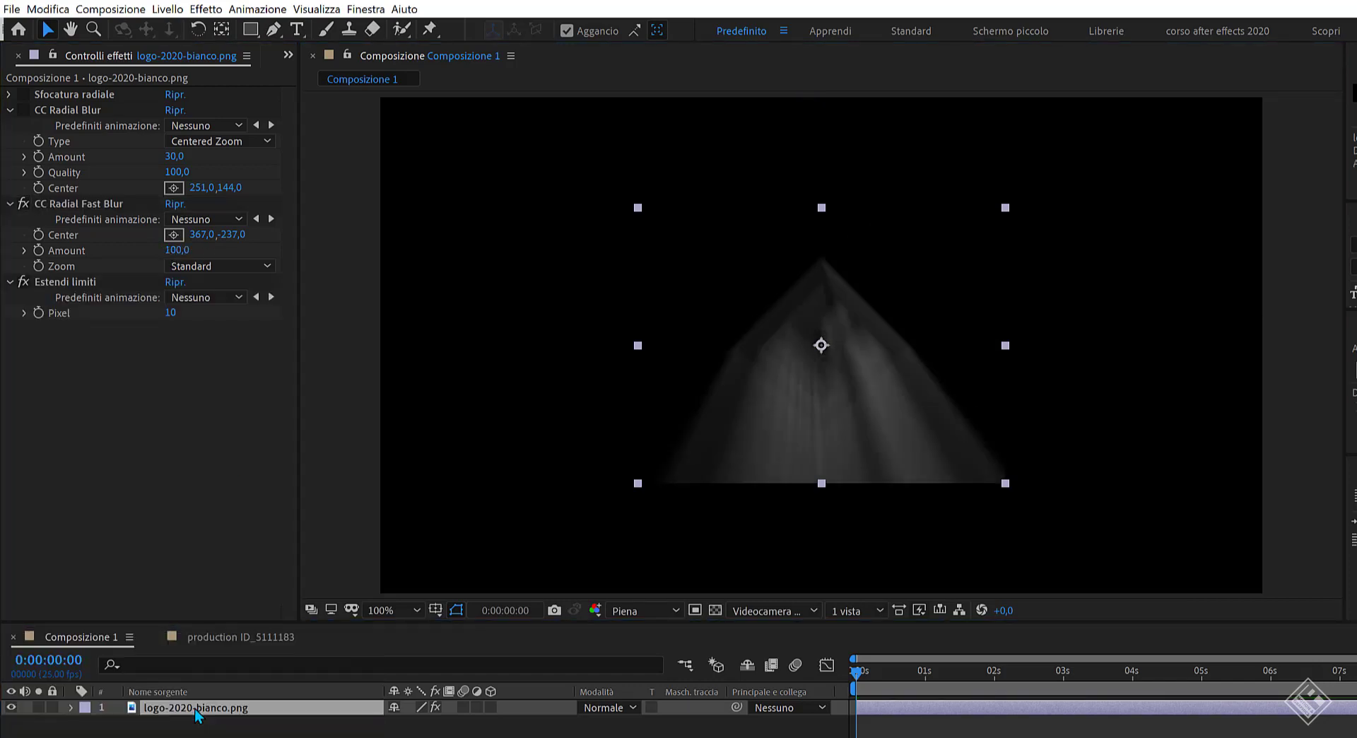
{"action": "left_click_drag", "start_coordinate": [83, 279], "coordinate": [570, 135]}
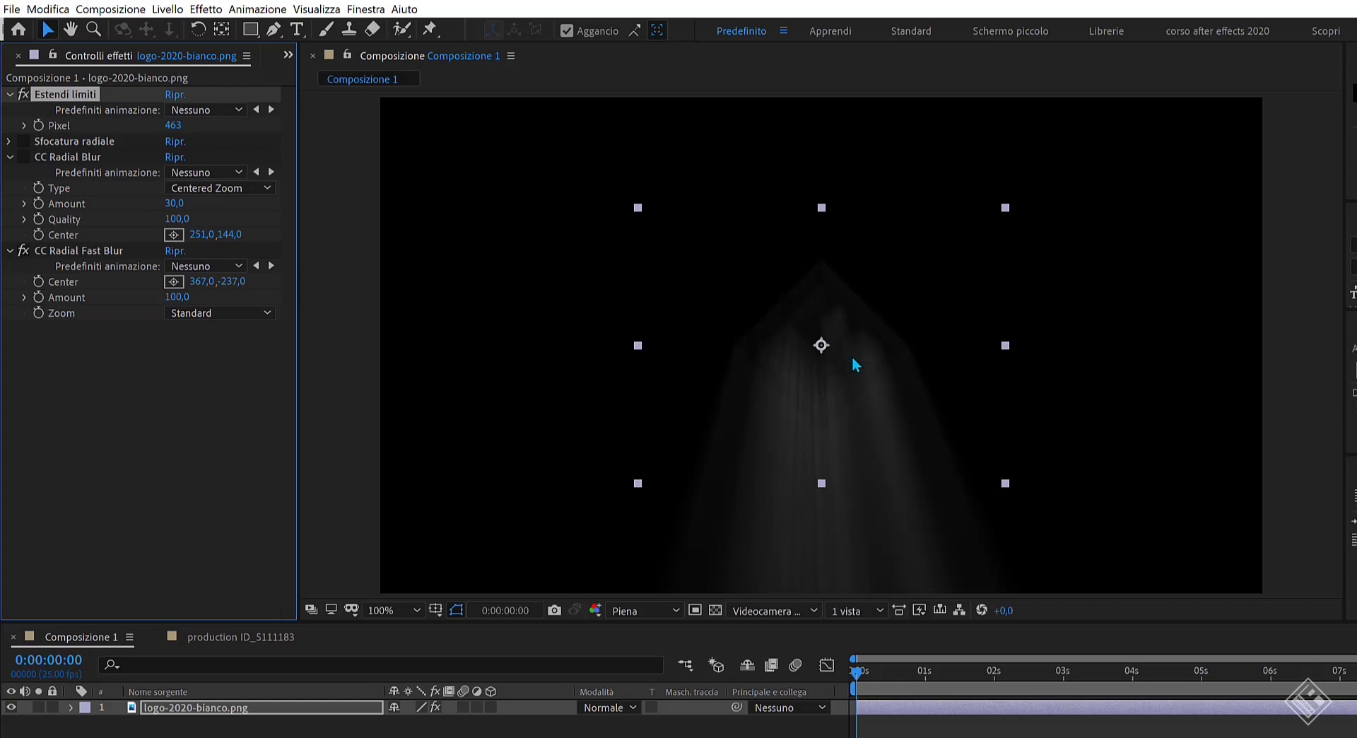
Step: Try CC Radial Fast Blur's Center outside the frame above the logo at 402, -514, and inspect the rays
{"action": "scroll", "coordinate": [853, 359], "scroll_direction": "down", "scroll_amount": 2}
{"action": "scroll", "coordinate": [853, 358], "scroll_direction": "down", "scroll_amount": 2}
{"action": "scroll", "coordinate": [853, 358], "scroll_direction": "up", "scroll_amount": 2}
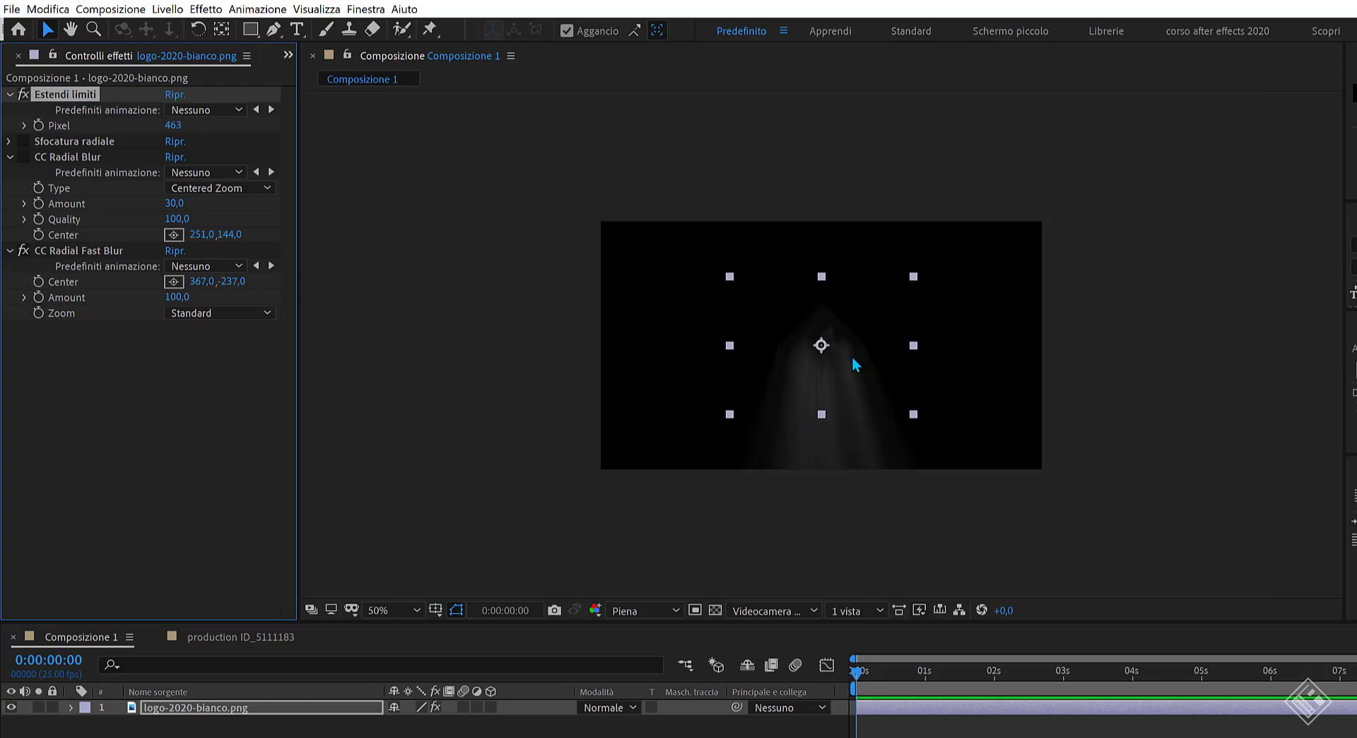
{"action": "left_click", "coordinate": [173, 282]}
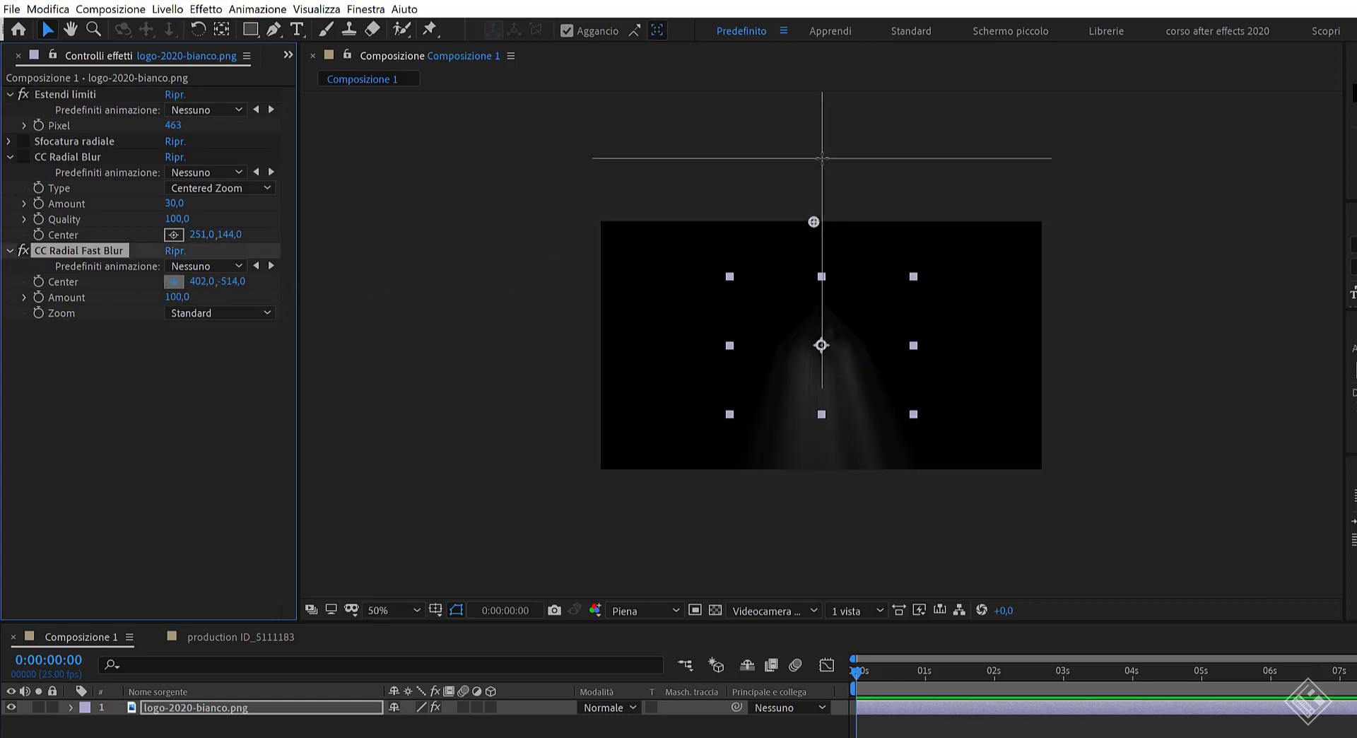
{"action": "left_click", "coordinate": [821, 157]}
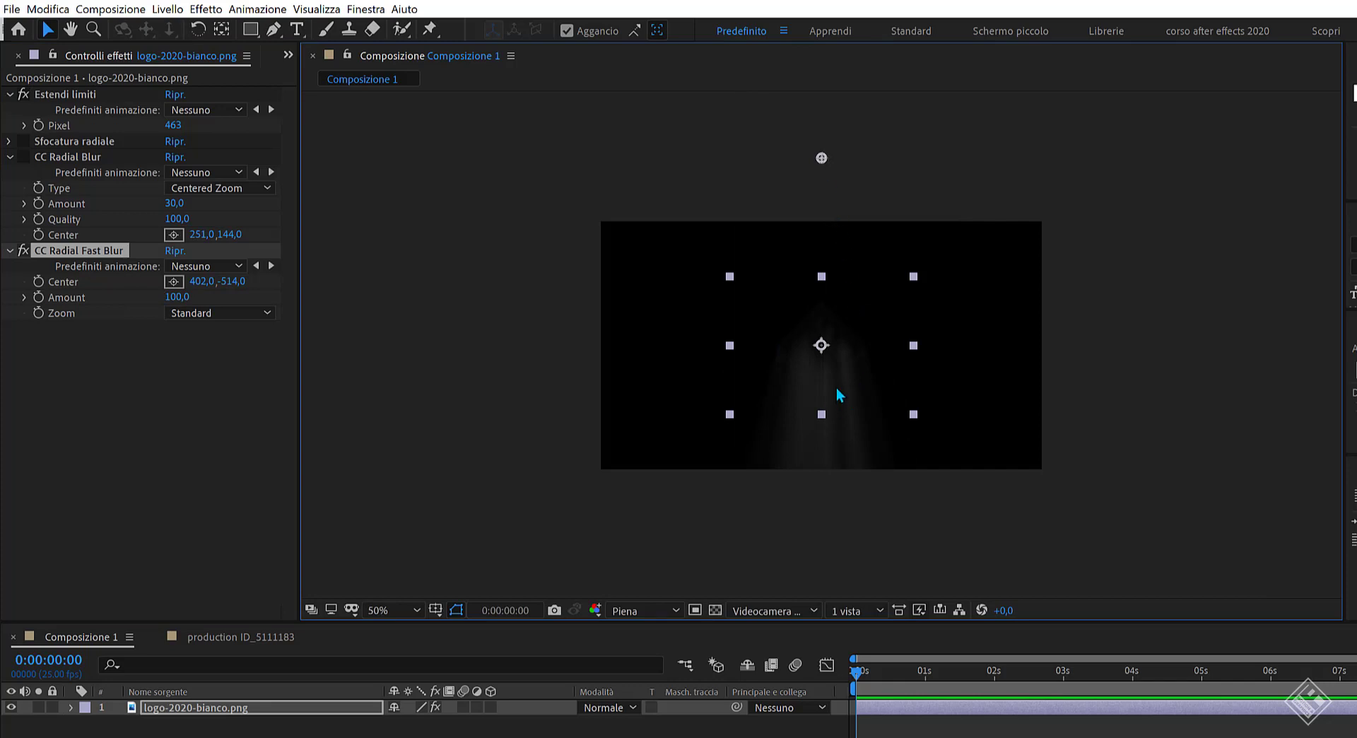
{"action": "key", "text": "period"}
{"action": "key", "text": "period"}
{"action": "key", "text": "comma"}
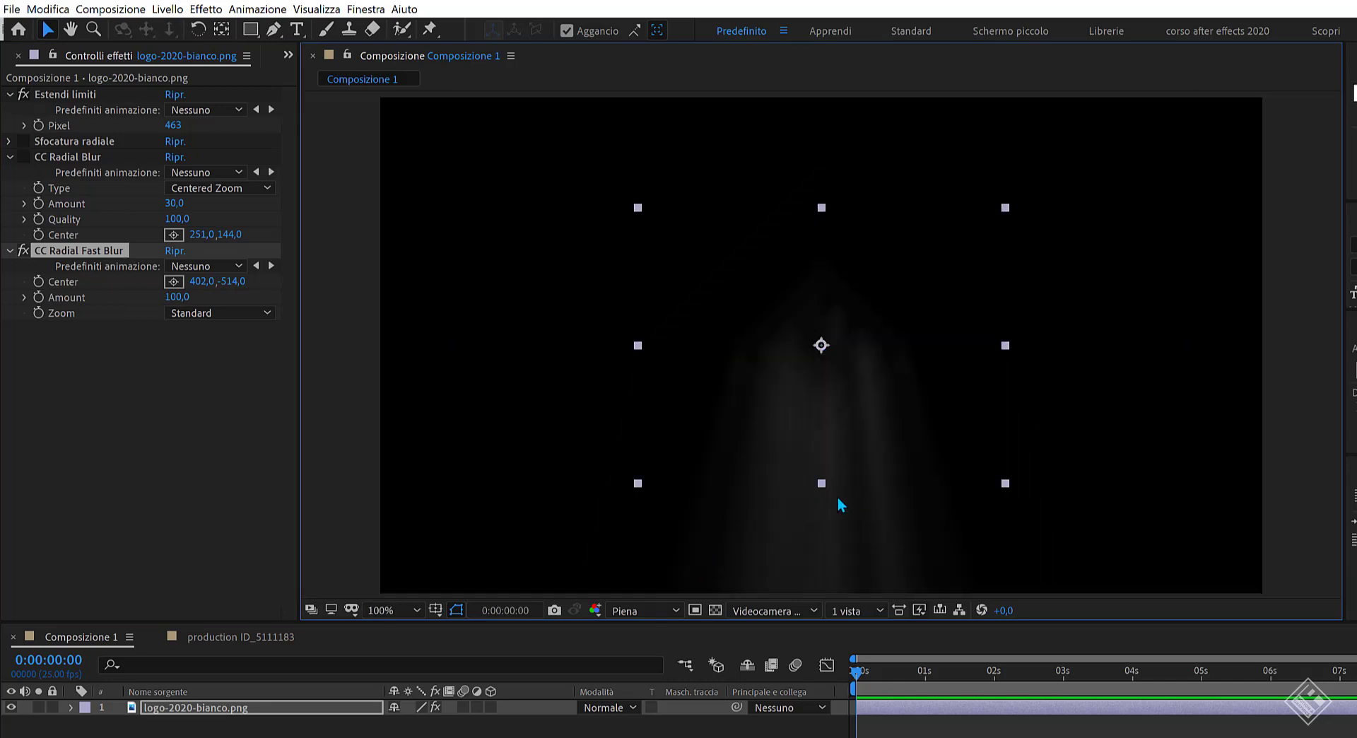
{"action": "key", "text": "comma"}
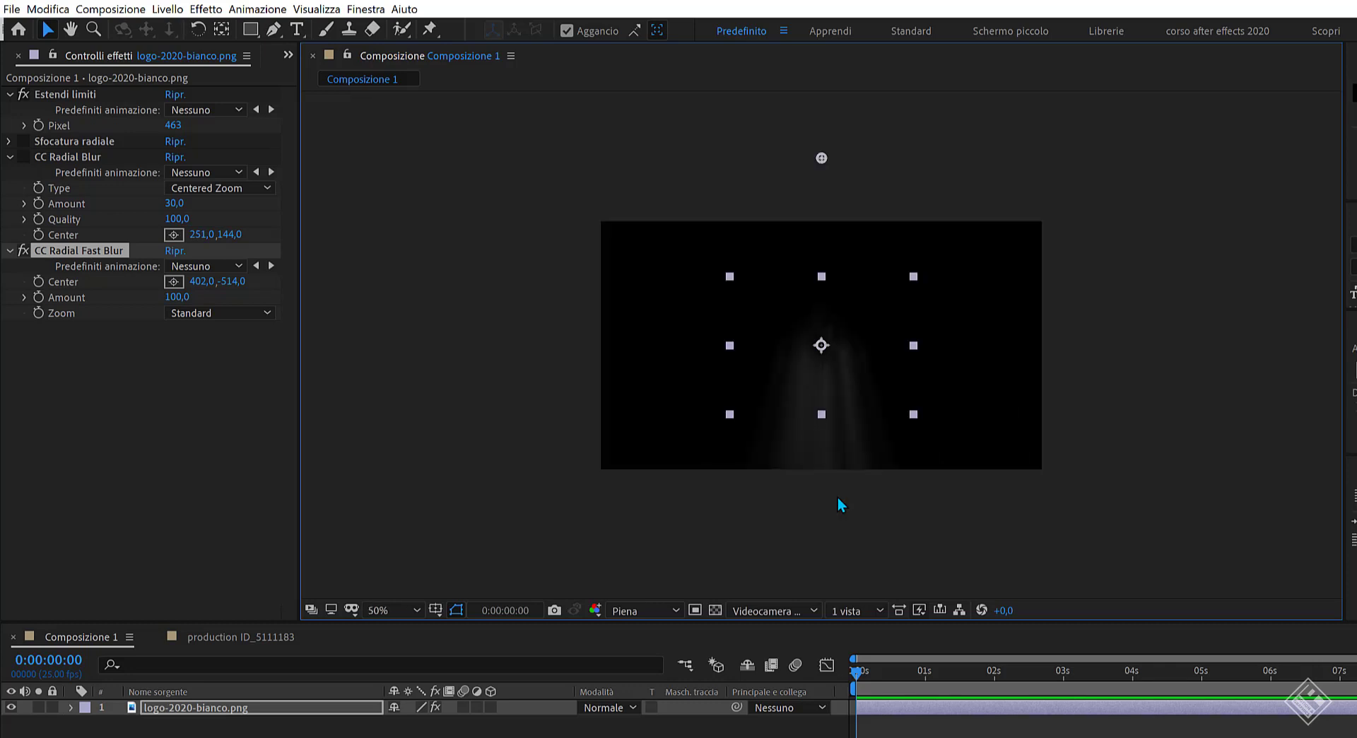
Step: Sweep CC Radial Fast Blur's Center around the logo and place it near the logo's upper part at 358, 184
{"action": "mouse_move", "coordinate": [824, 159]}
{"action": "left_mouse_down"}
{"action": "mouse_move", "coordinate": [676, 167]}
{"action": "mouse_move", "coordinate": [596, 201]}
{"action": "left_mouse_up"}
{"action": "mouse_move", "coordinate": [703, 136]}
{"action": "left_mouse_down"}
{"action": "mouse_move", "coordinate": [1171, 188]}
{"action": "mouse_move", "coordinate": [1127, 169]}
{"action": "left_mouse_up"}
{"action": "mouse_move", "coordinate": [997, 124]}
{"action": "left_mouse_down"}
{"action": "mouse_move", "coordinate": [792, 106]}
{"action": "mouse_move", "coordinate": [812, 319]}
{"action": "left_mouse_up"}
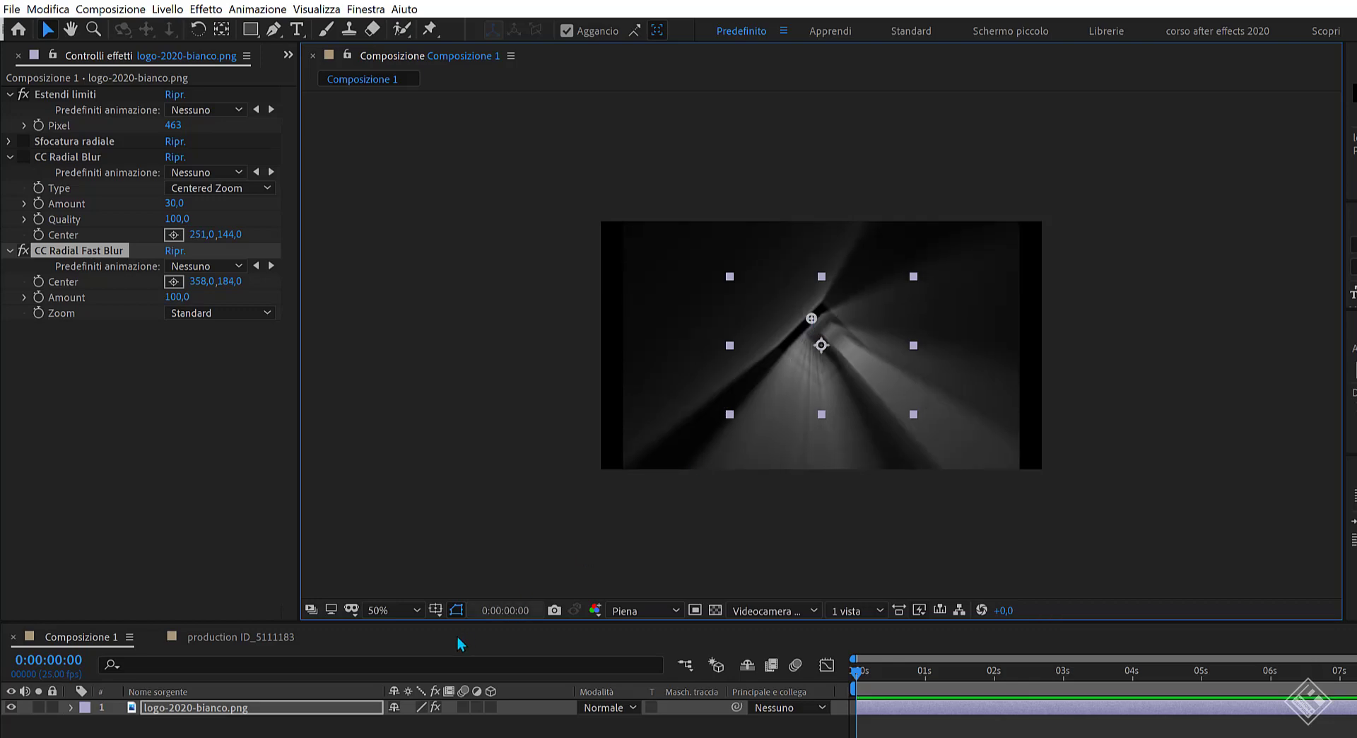
{"action": "key", "text": "slash"}
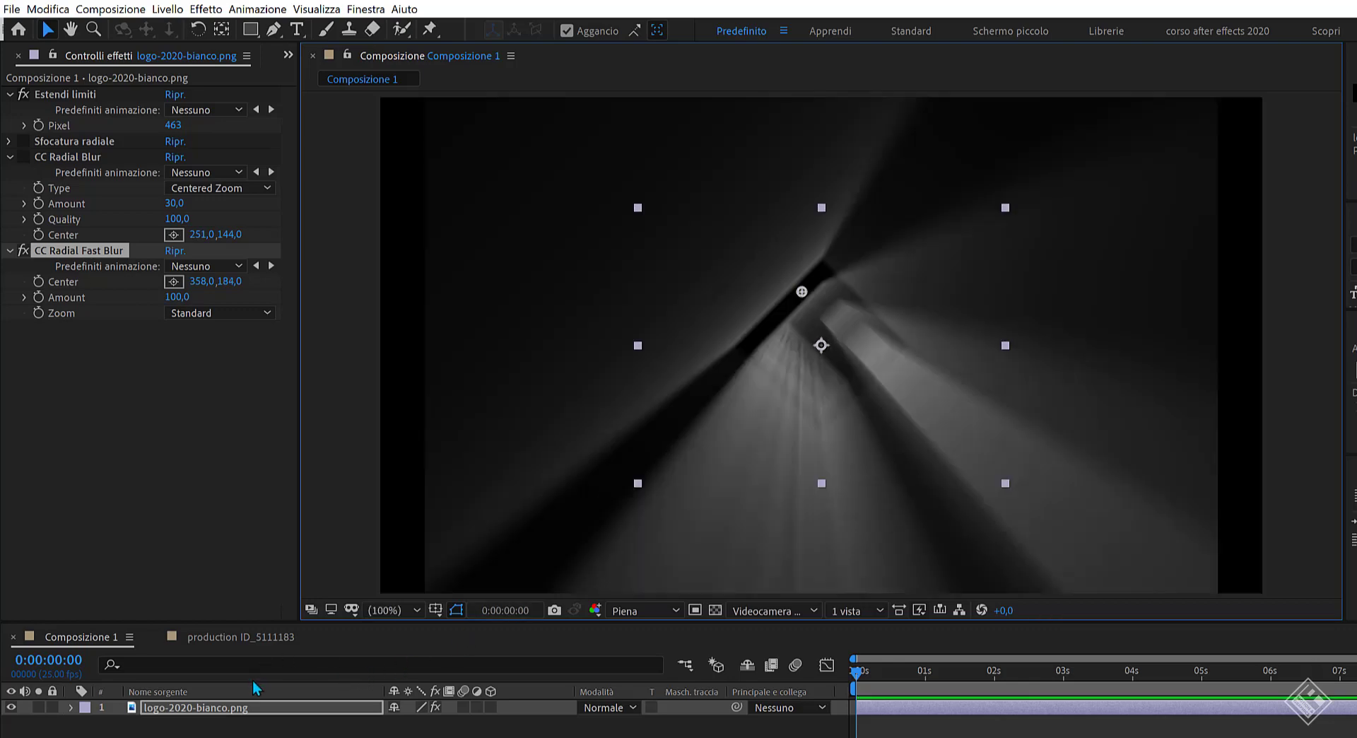
Step: Switch to the production ID_5111183 composition, play through the ballerina footage and return to its first frame
{"action": "left_click", "coordinate": [239, 637]}
{"action": "left_click", "coordinate": [240, 638]}
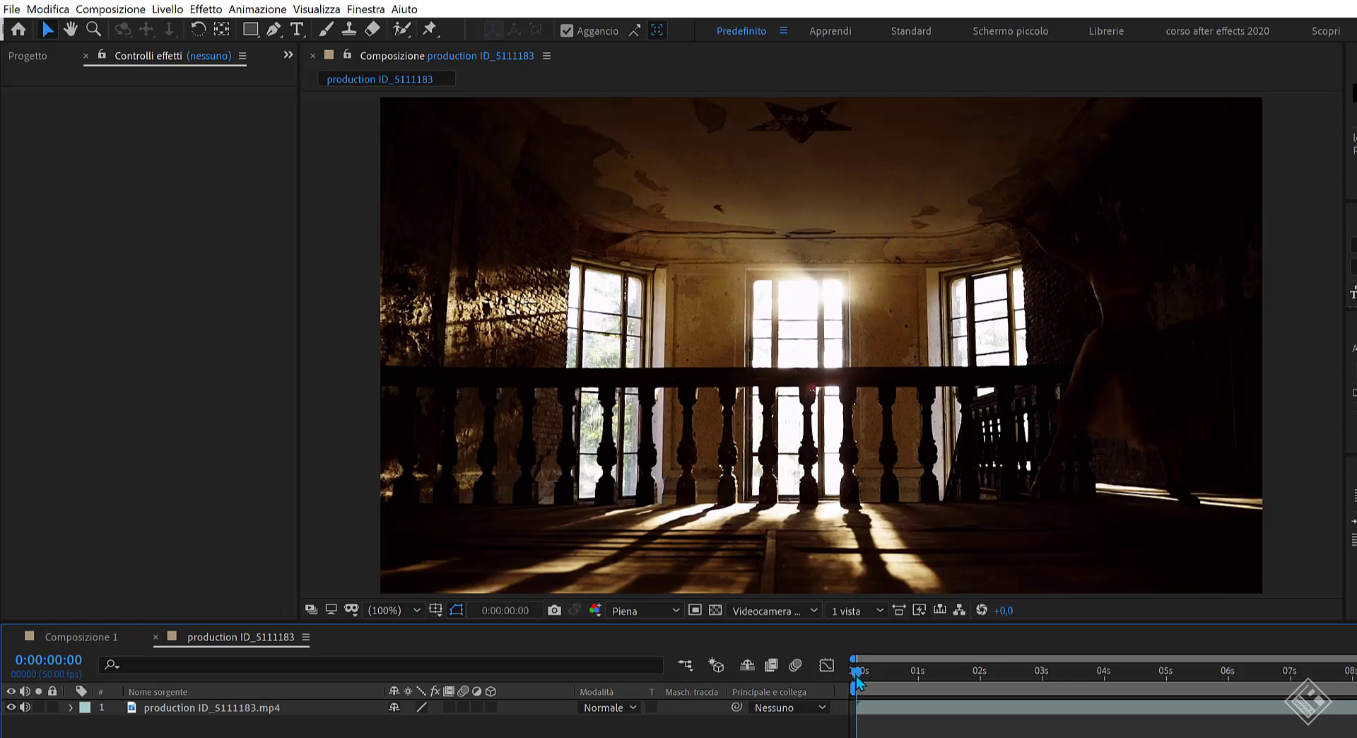
{"action": "key", "text": "space"}
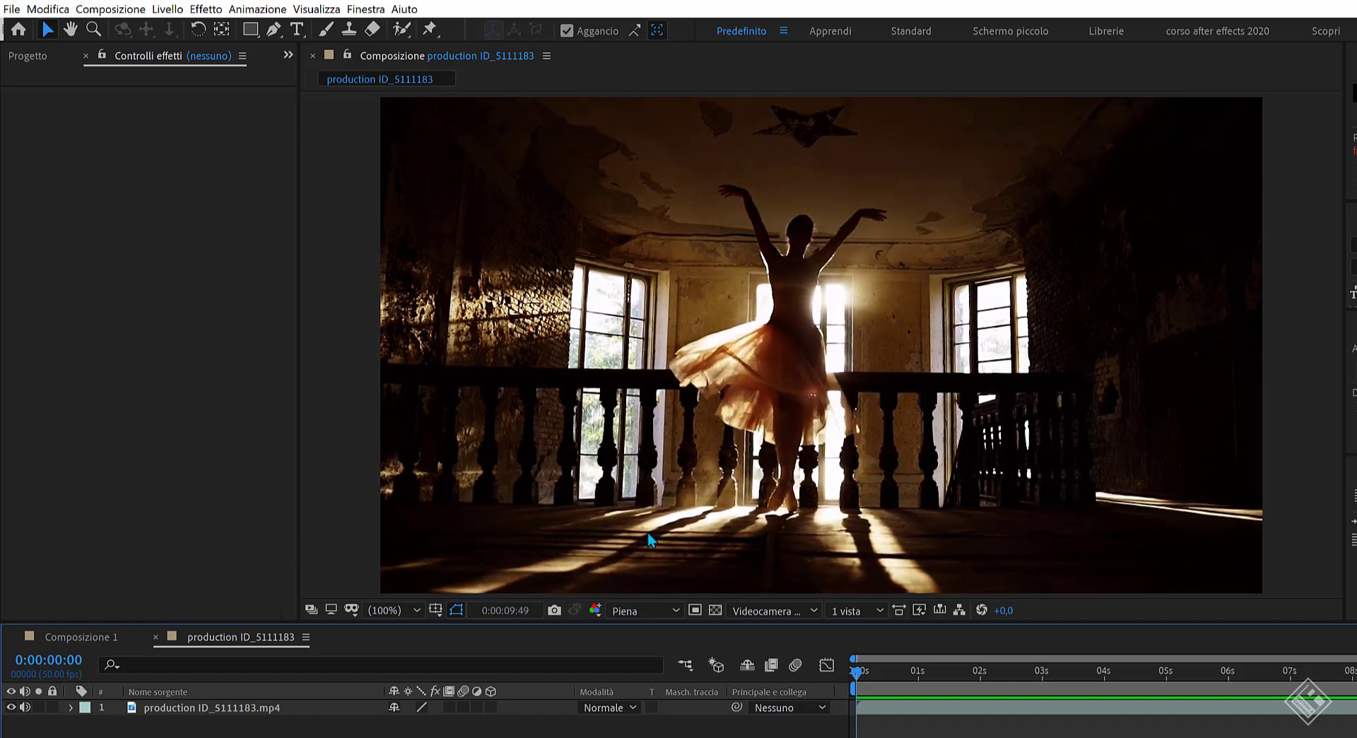
{"action": "key", "text": "space"}
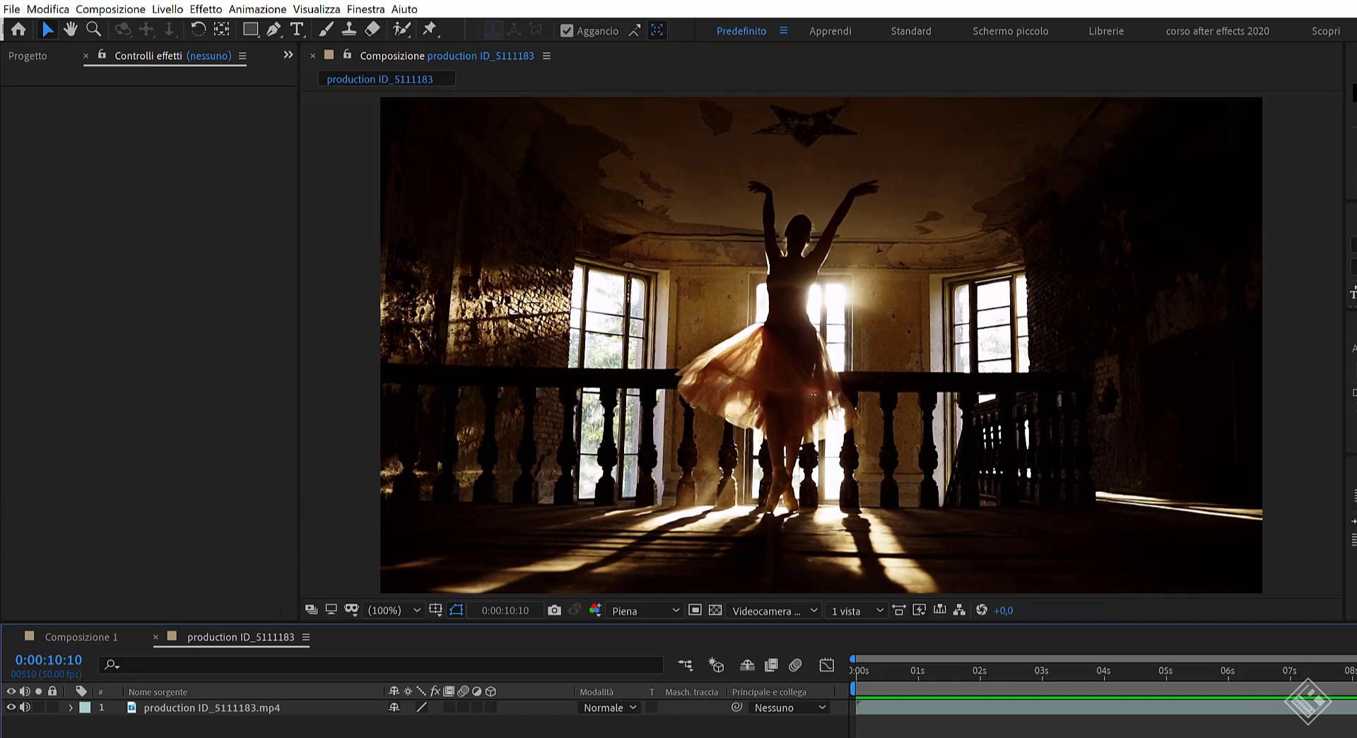
{"action": "key", "text": "space"}
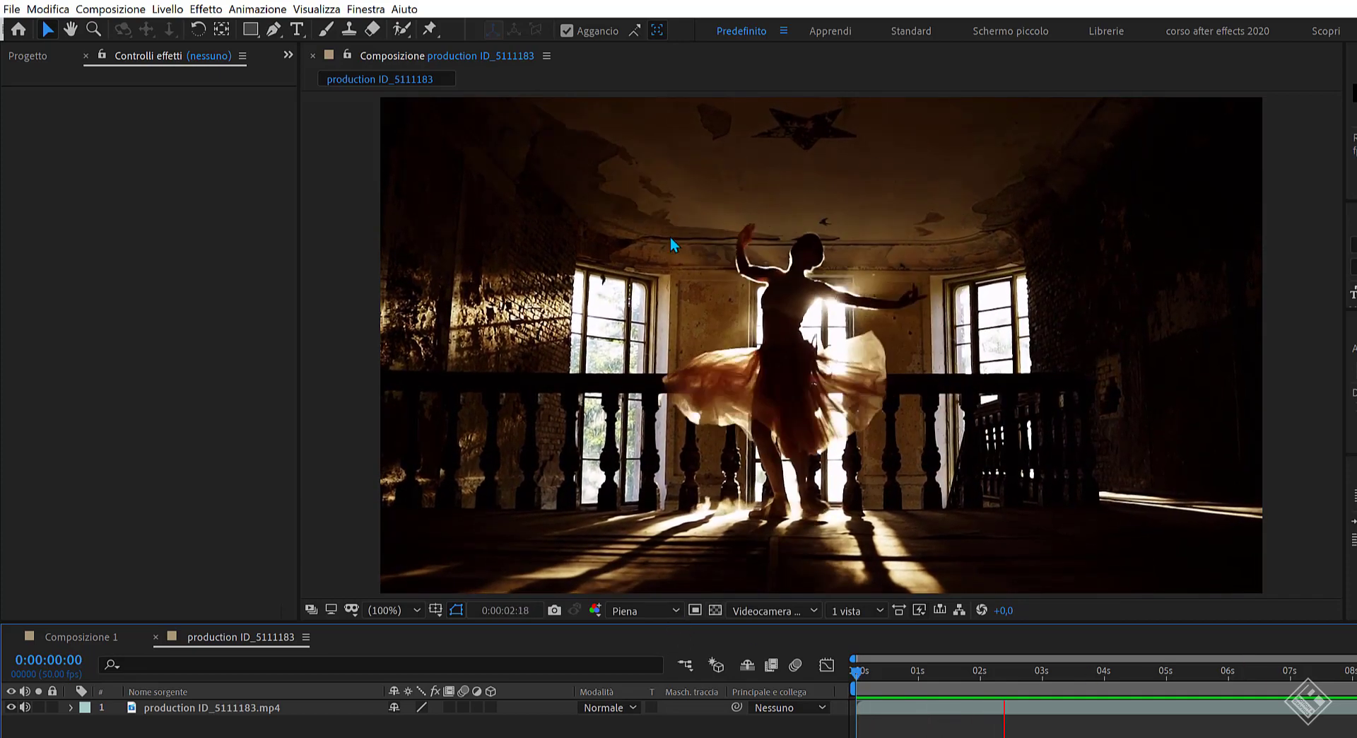
{"action": "left_click", "coordinate": [1114, 671]}
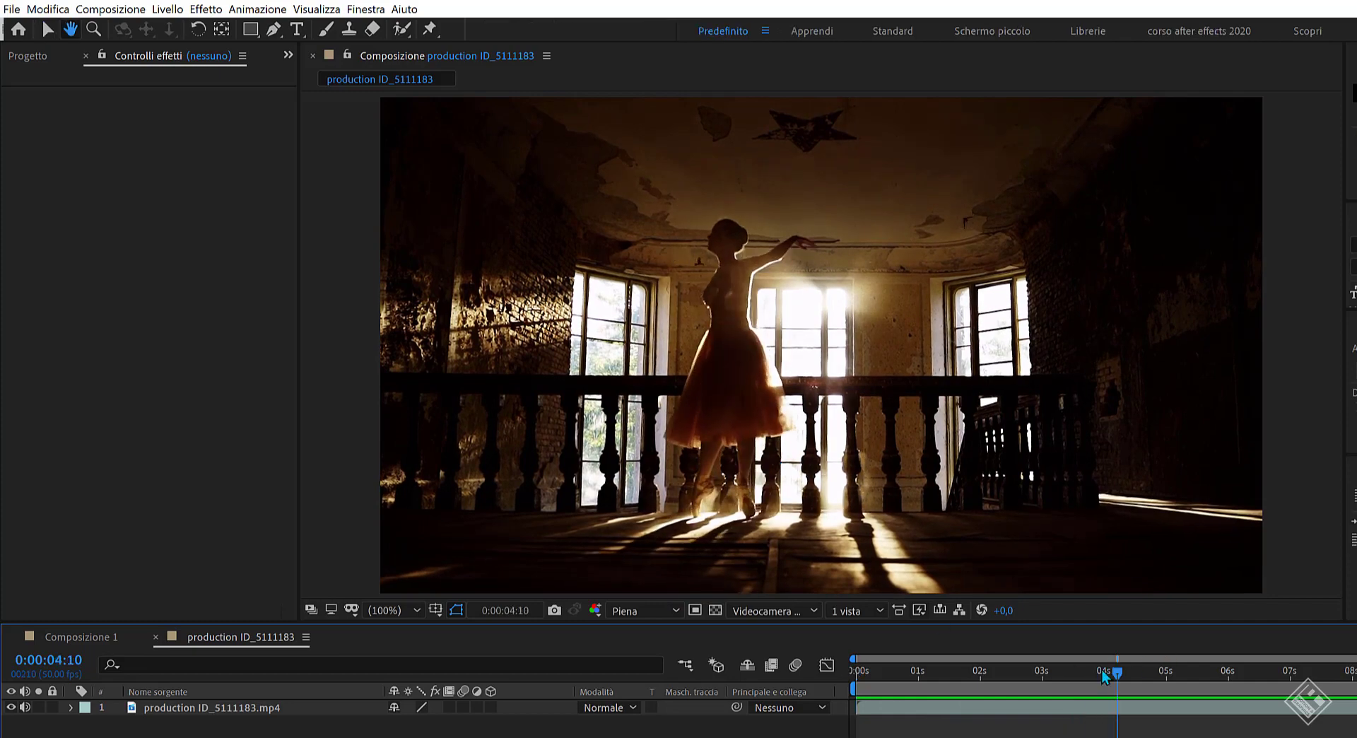
{"action": "key", "text": "Home"}
Step: Precompose the footage layer as "video", moving all attributes into the new composition
{"action": "right_click", "coordinate": [270, 709]}
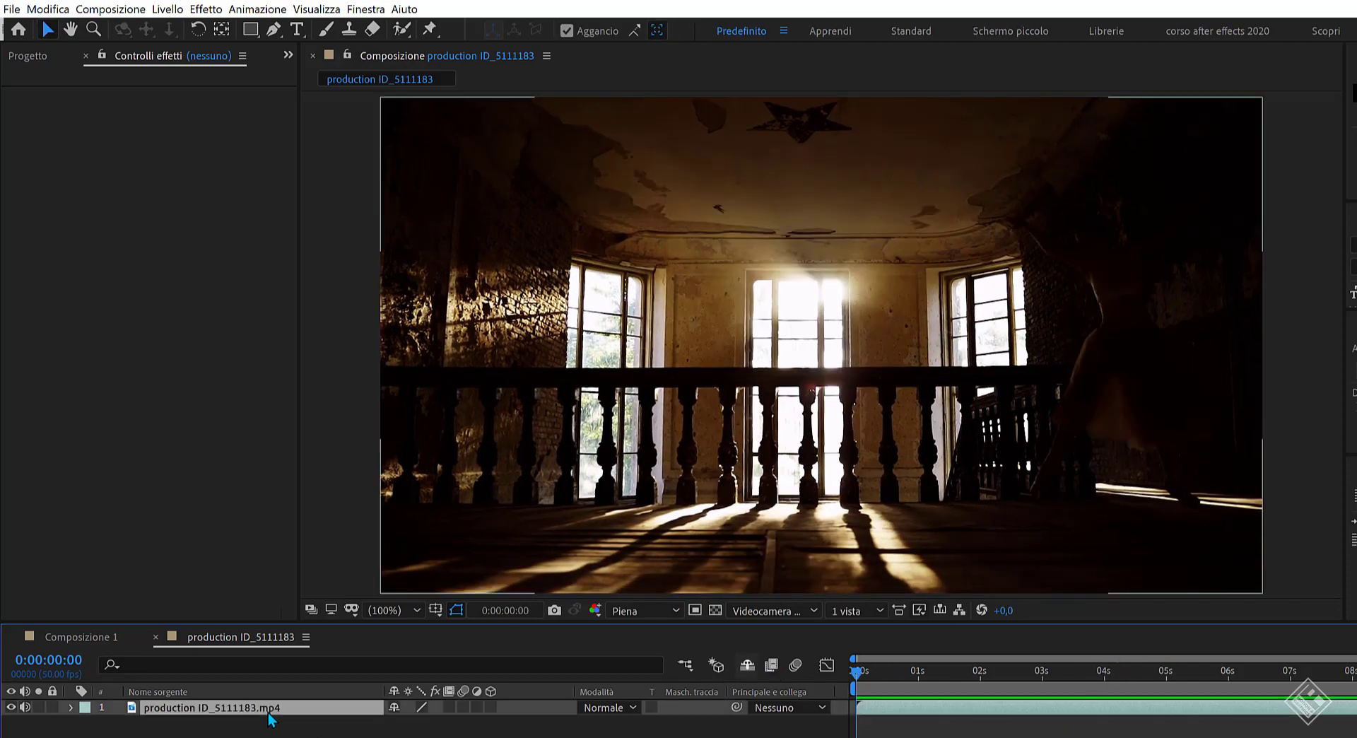
{"action": "left_click", "coordinate": [354, 628]}
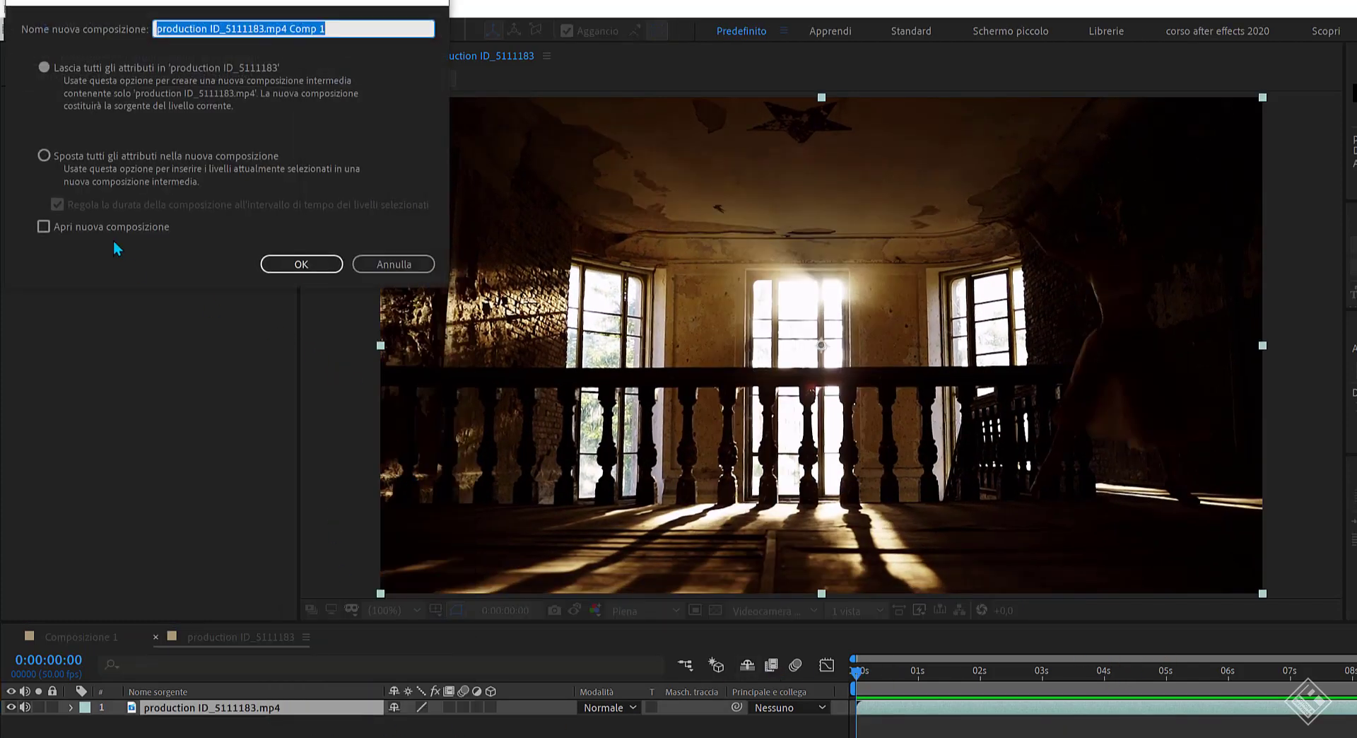
{"action": "left_click", "coordinate": [43, 156]}
{"action": "left_click", "coordinate": [277, 35]}
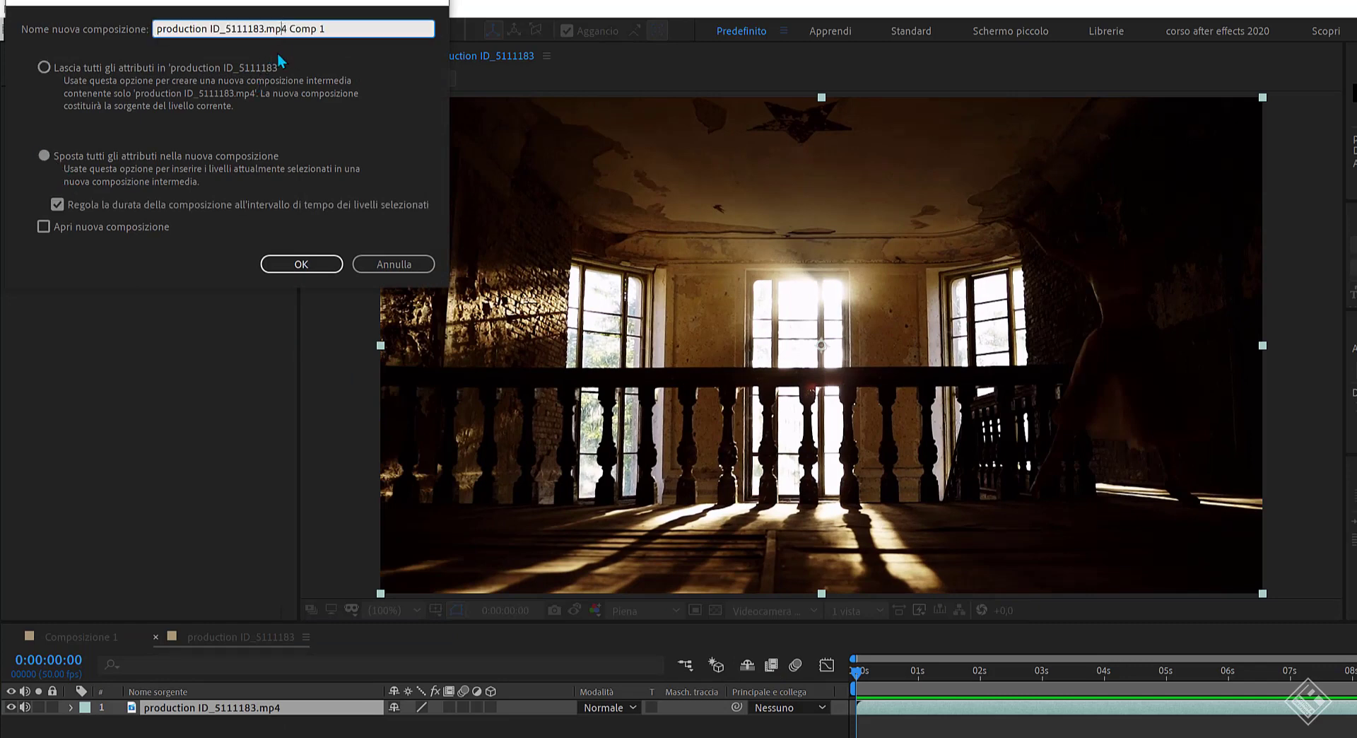
{"action": "key", "text": "ctrl+a"}
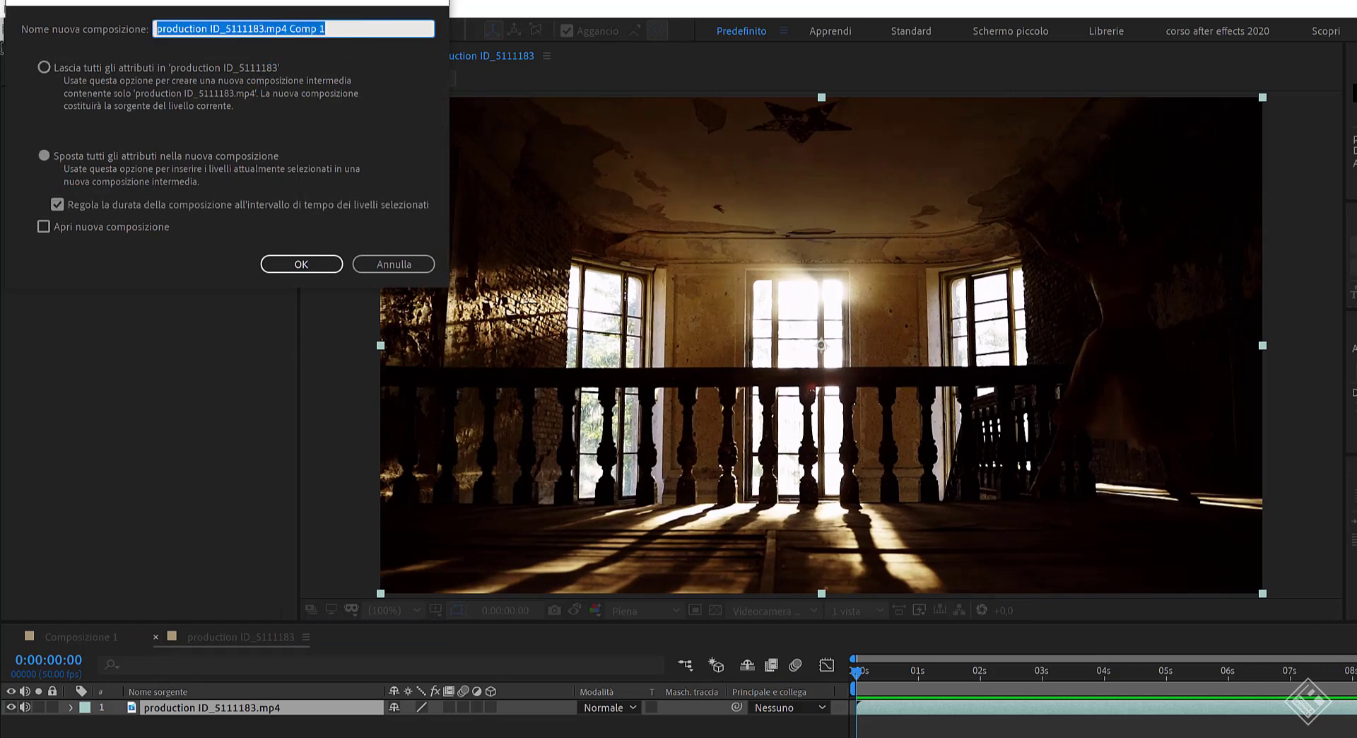
{"action": "type", "text": "video"}
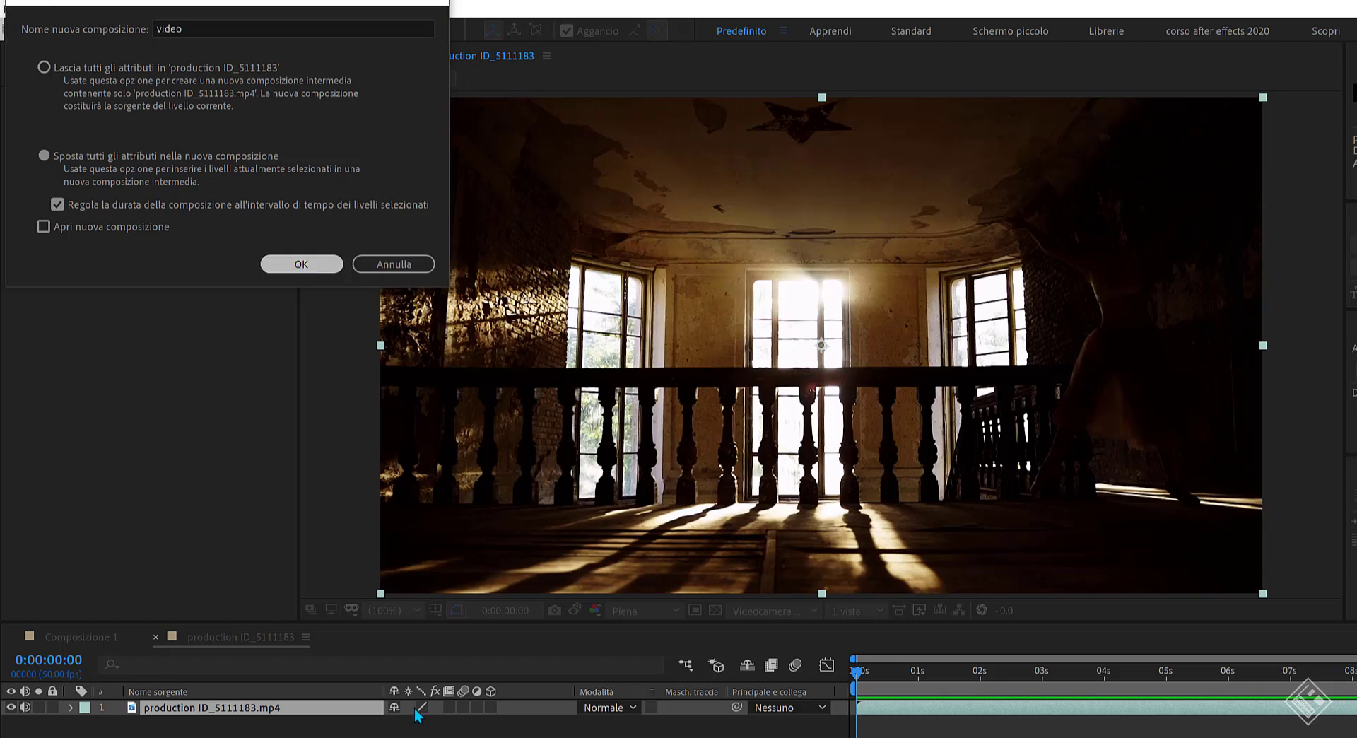
{"action": "left_click", "coordinate": [301, 263]}
Step: Create an adjustment layer above the video layer and name it "luce volumetrica"
{"action": "right_click", "coordinate": [347, 725]}
{"action": "mouse_move", "coordinate": [580, 639]}
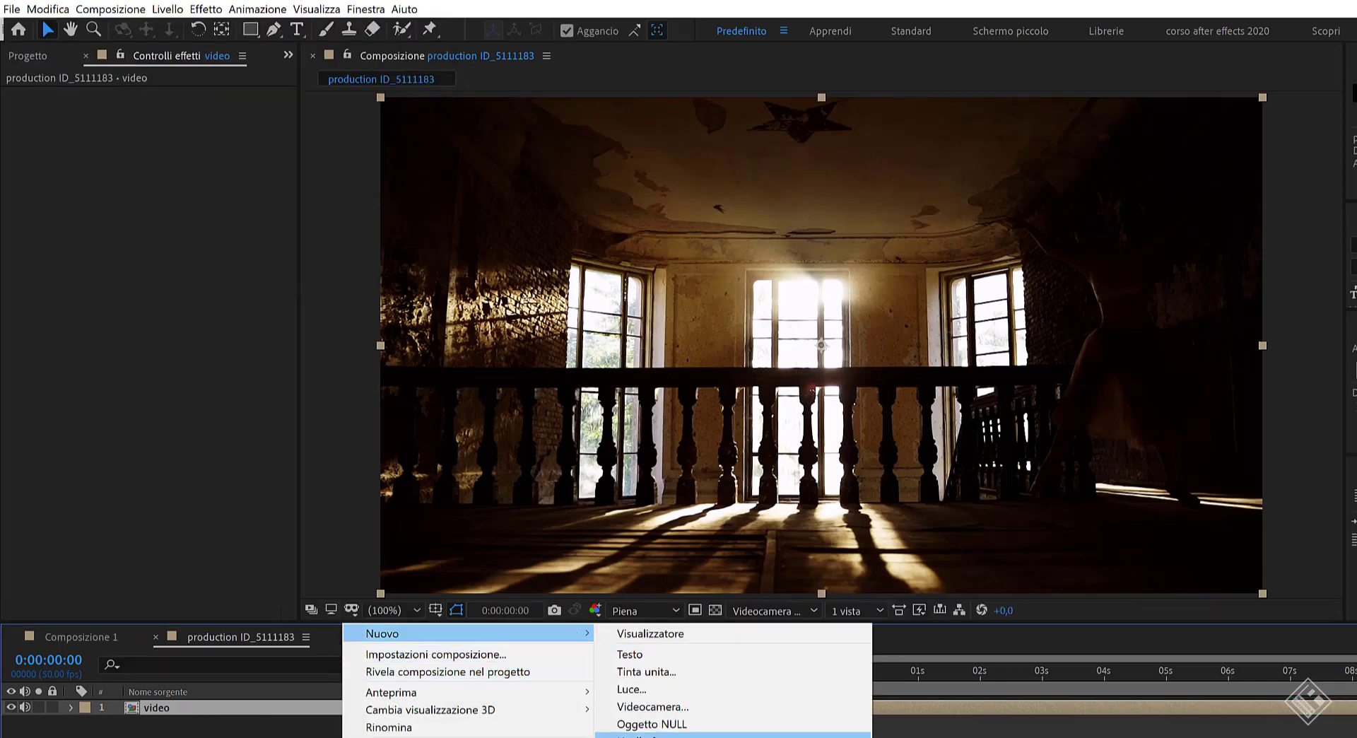
{"action": "left_click", "coordinate": [657, 734]}
{"action": "key", "text": "Return"}
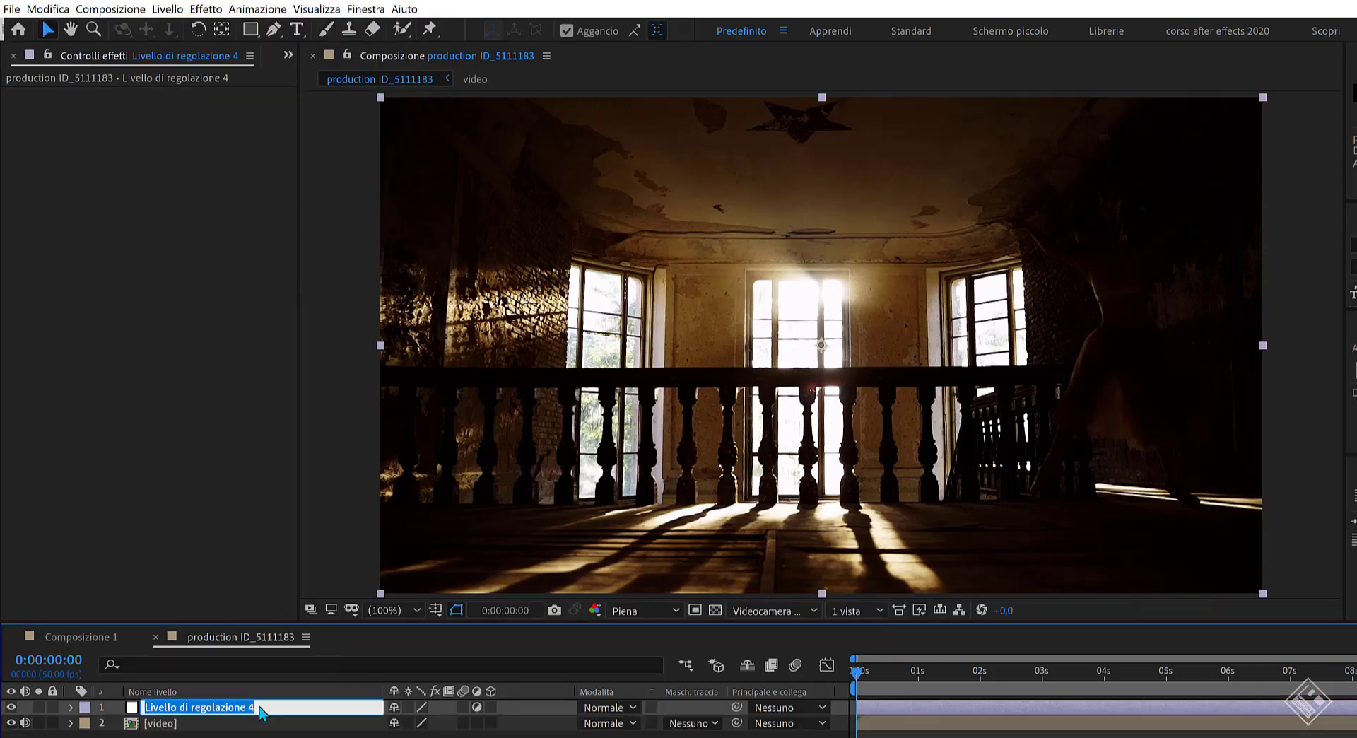
{"action": "key", "text": "BackSpace"}
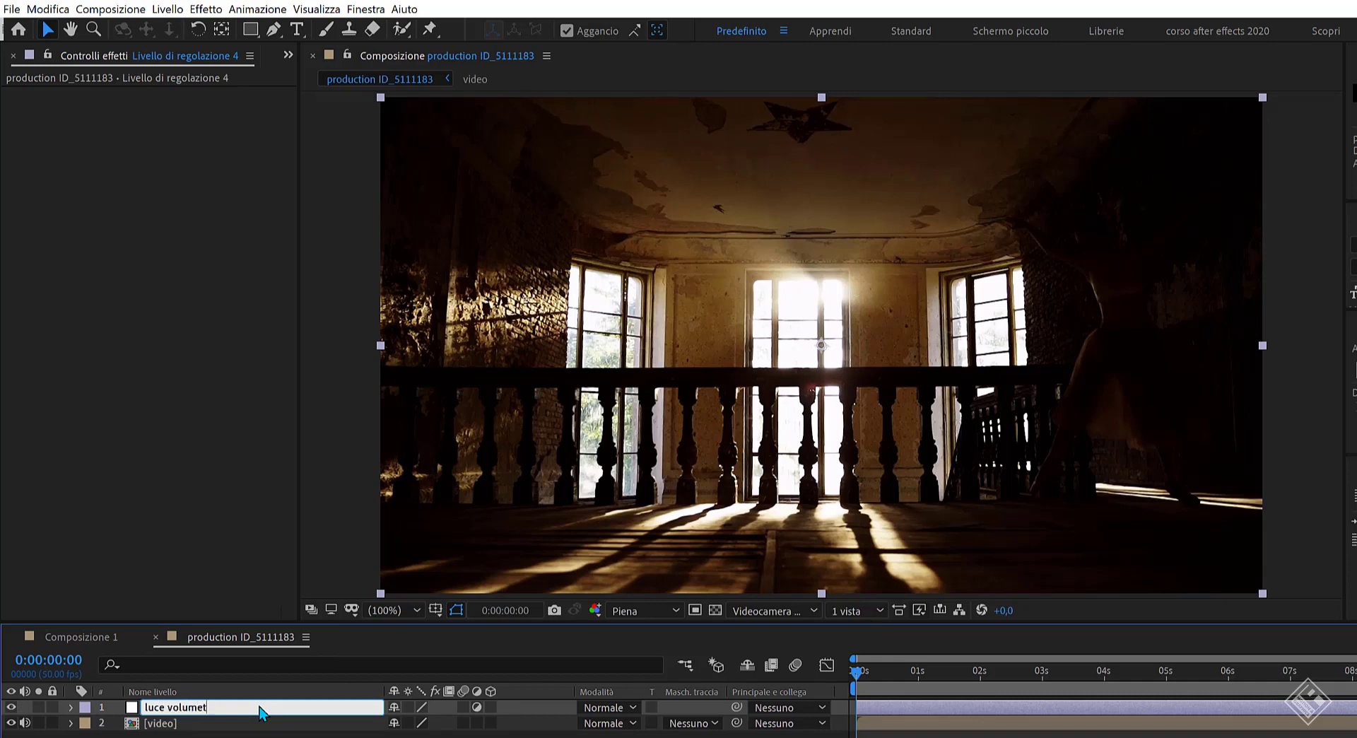
{"action": "type", "text": "luce volumetrica"}
{"action": "key", "text": "Return"}
Step: Apply the Tinta effect to the luce volumetrica adjustment layer
{"action": "key", "text": "ctrl+space"}
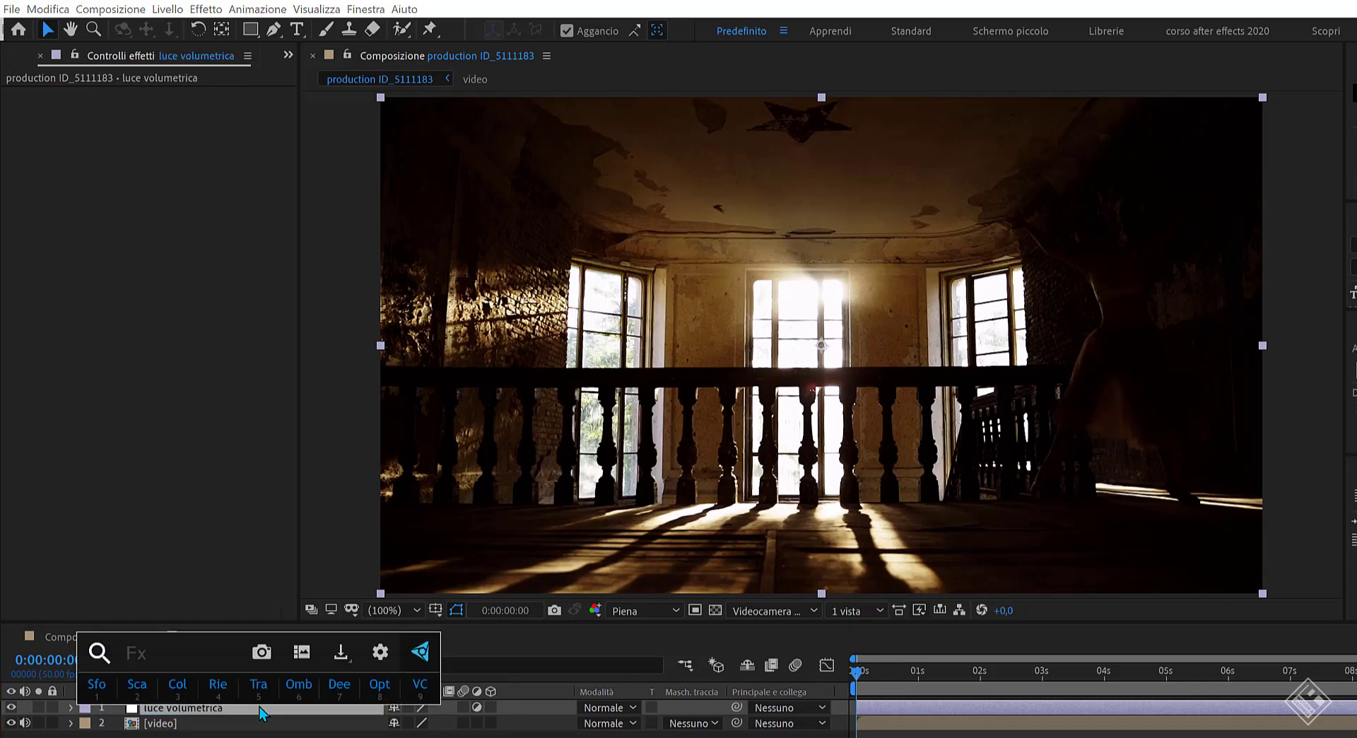
{"action": "type", "text": "tinta"}
{"action": "key", "text": "Return"}
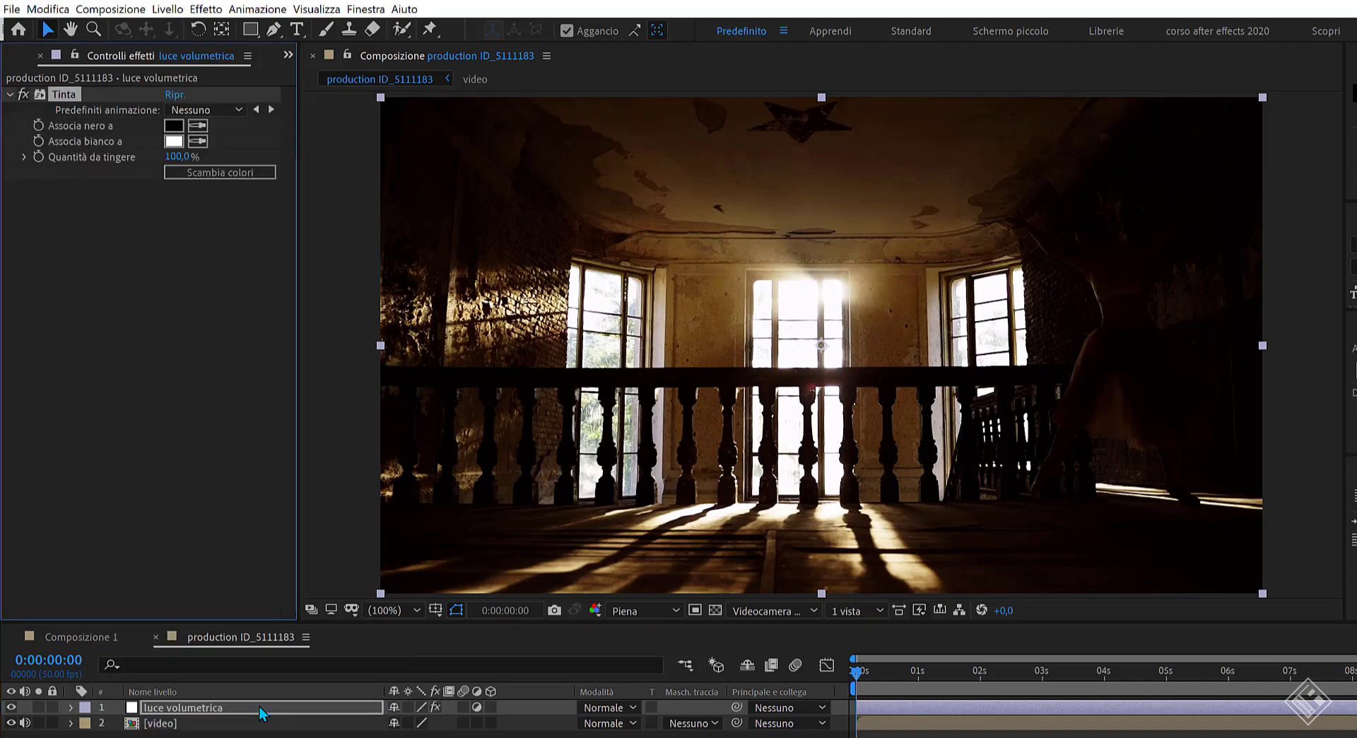
Step: Add the Curve effect to luce volumetrica and move its RGB black point far toward the highlights, isolating the bright windows
{"action": "key", "text": "ctrl+space"}
{"action": "type", "text": "curve"}
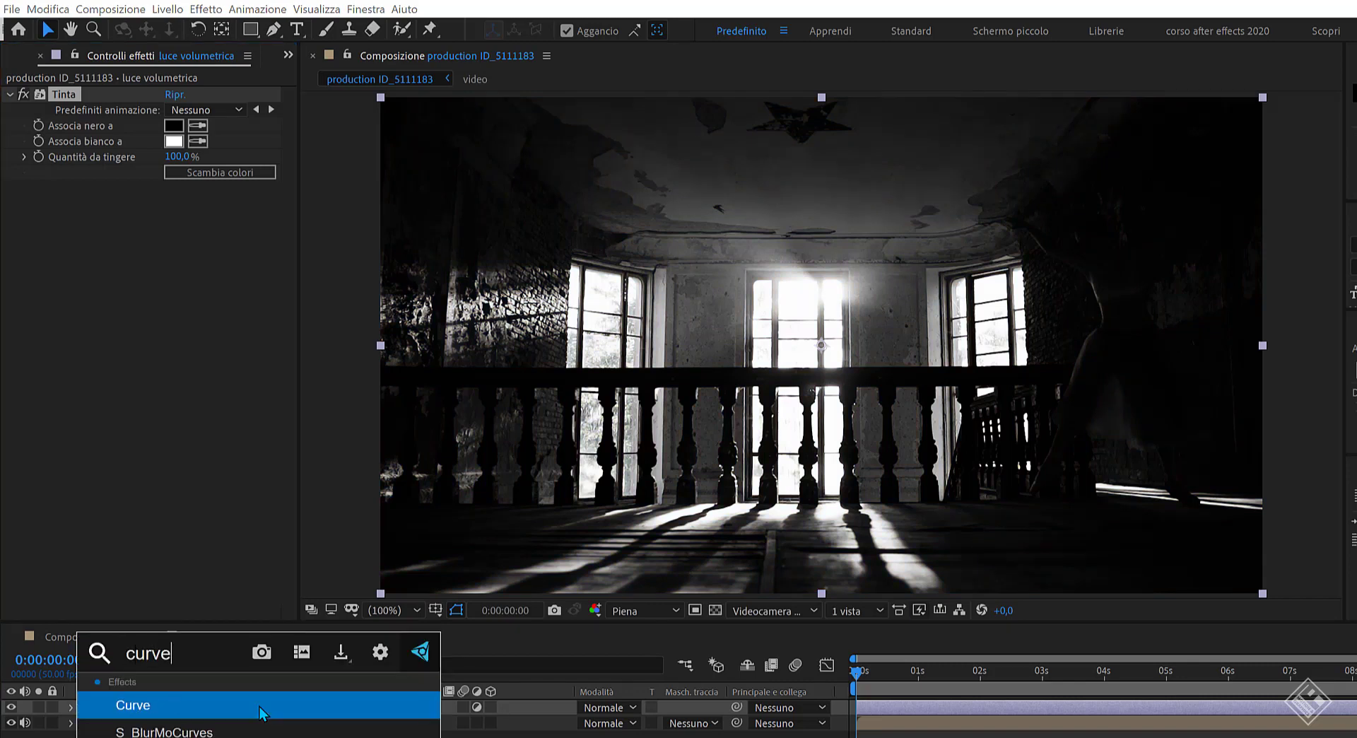
{"action": "key", "text": "Return"}
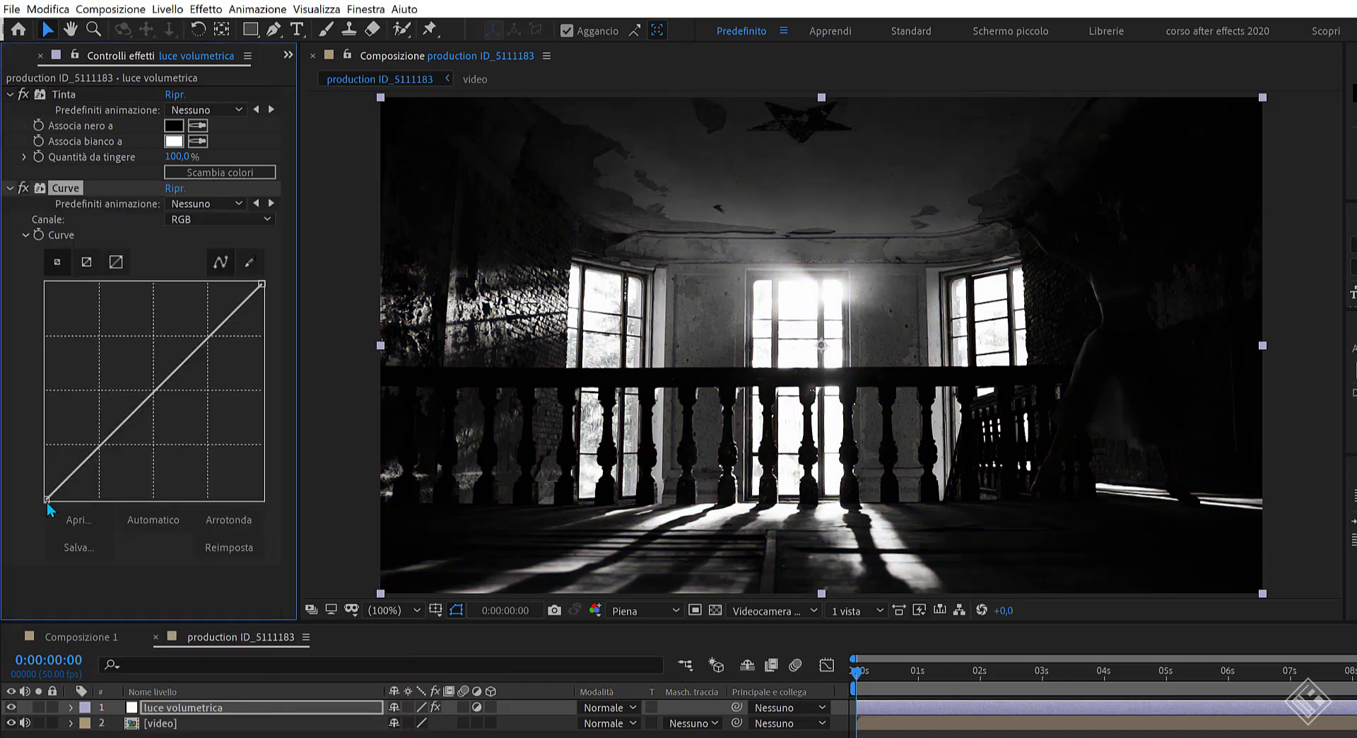
{"action": "left_click_drag", "start_coordinate": [47, 499], "coordinate": [241, 546]}
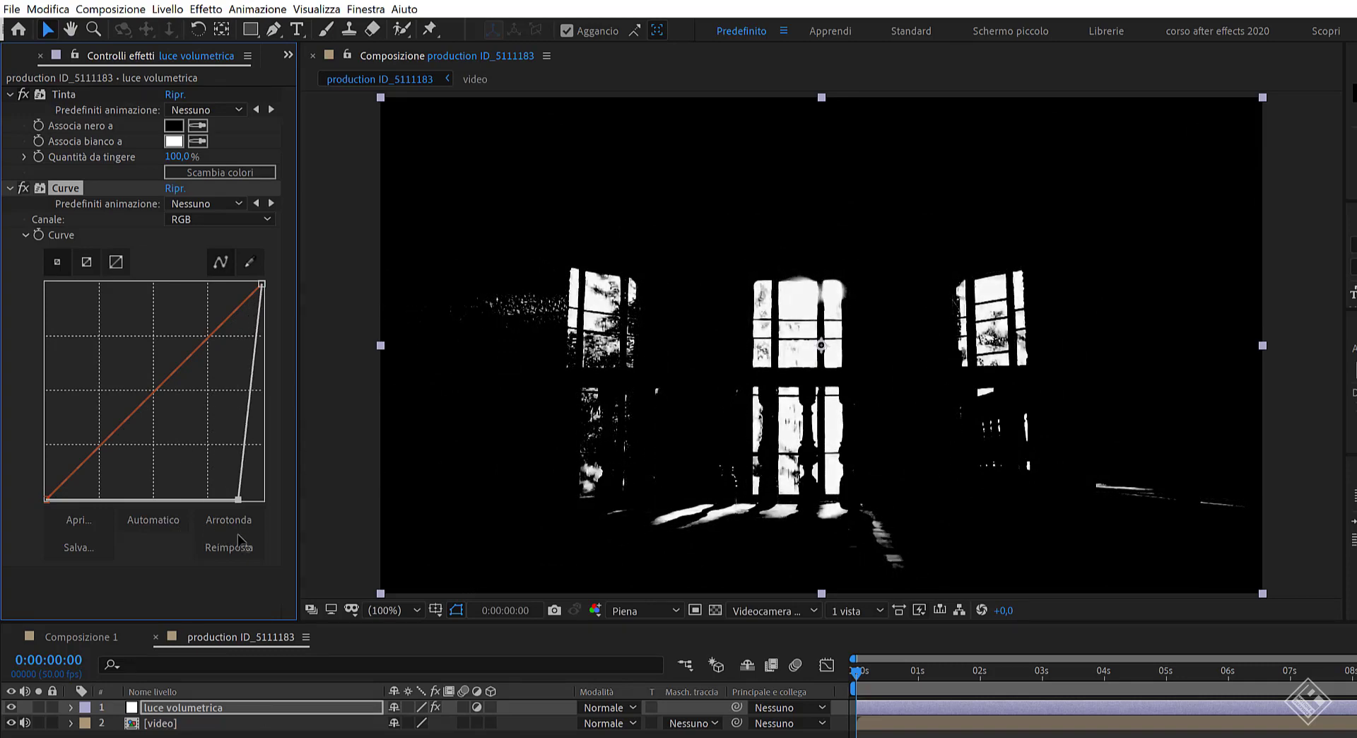
Step: Add CC Radial Fast Blur to the luce volumetrica layer with Amount set to 96
{"action": "left_click", "coordinate": [222, 711]}
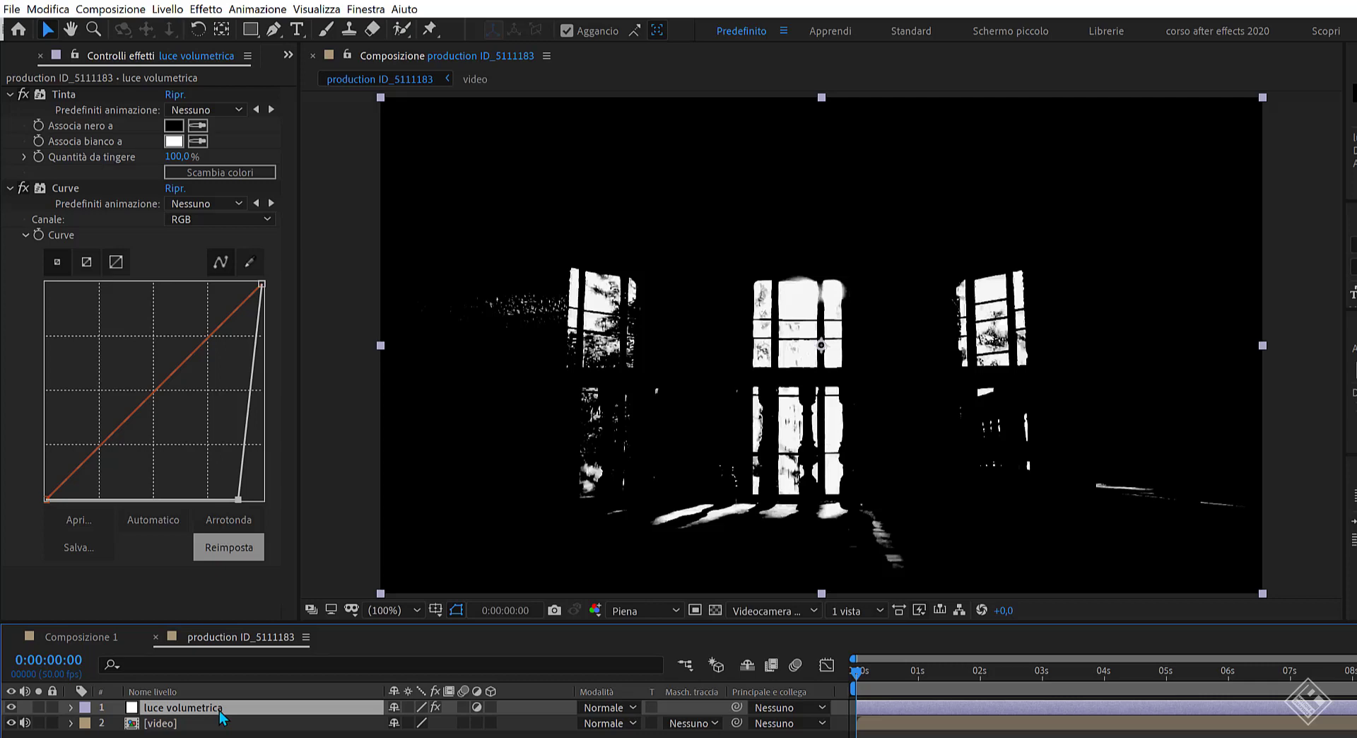
{"action": "key", "text": "t"}
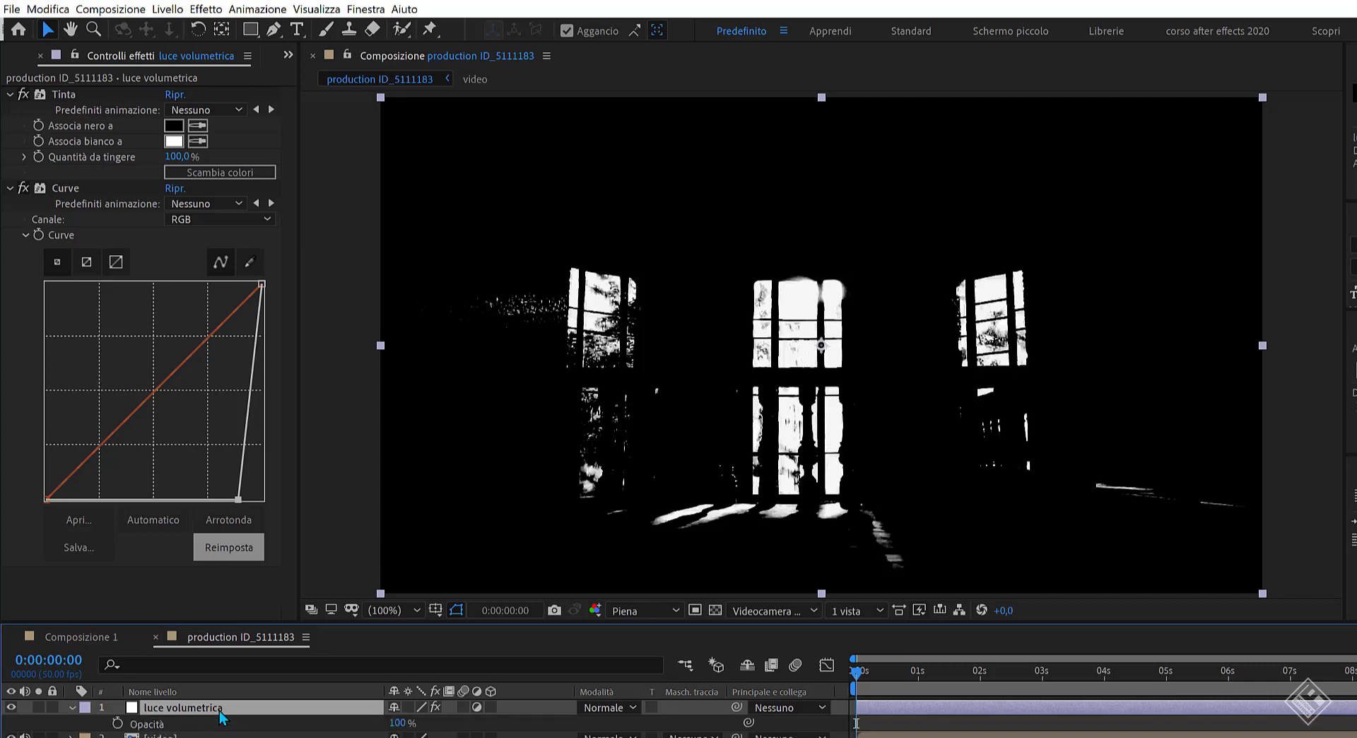
{"action": "key", "text": "ctrl+space"}
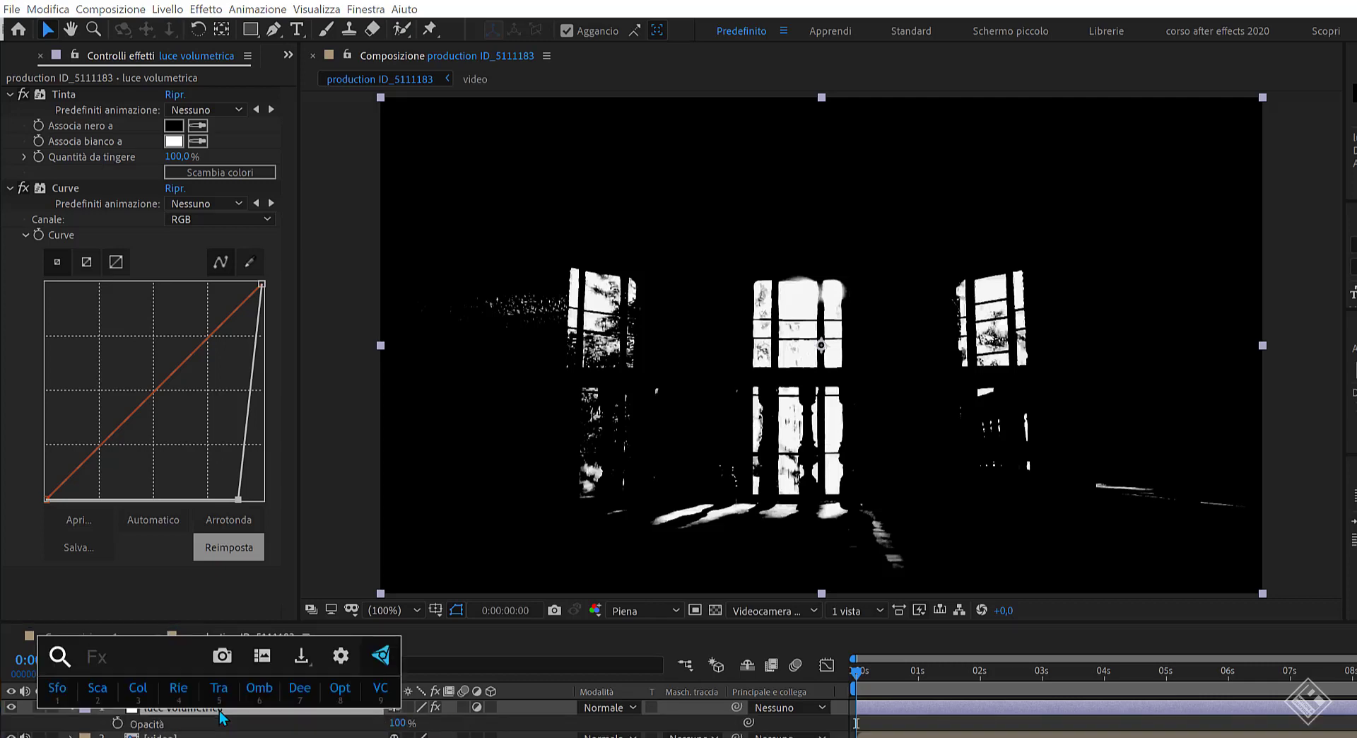
{"action": "type", "text": "fast"}
{"action": "key", "text": "Return"}
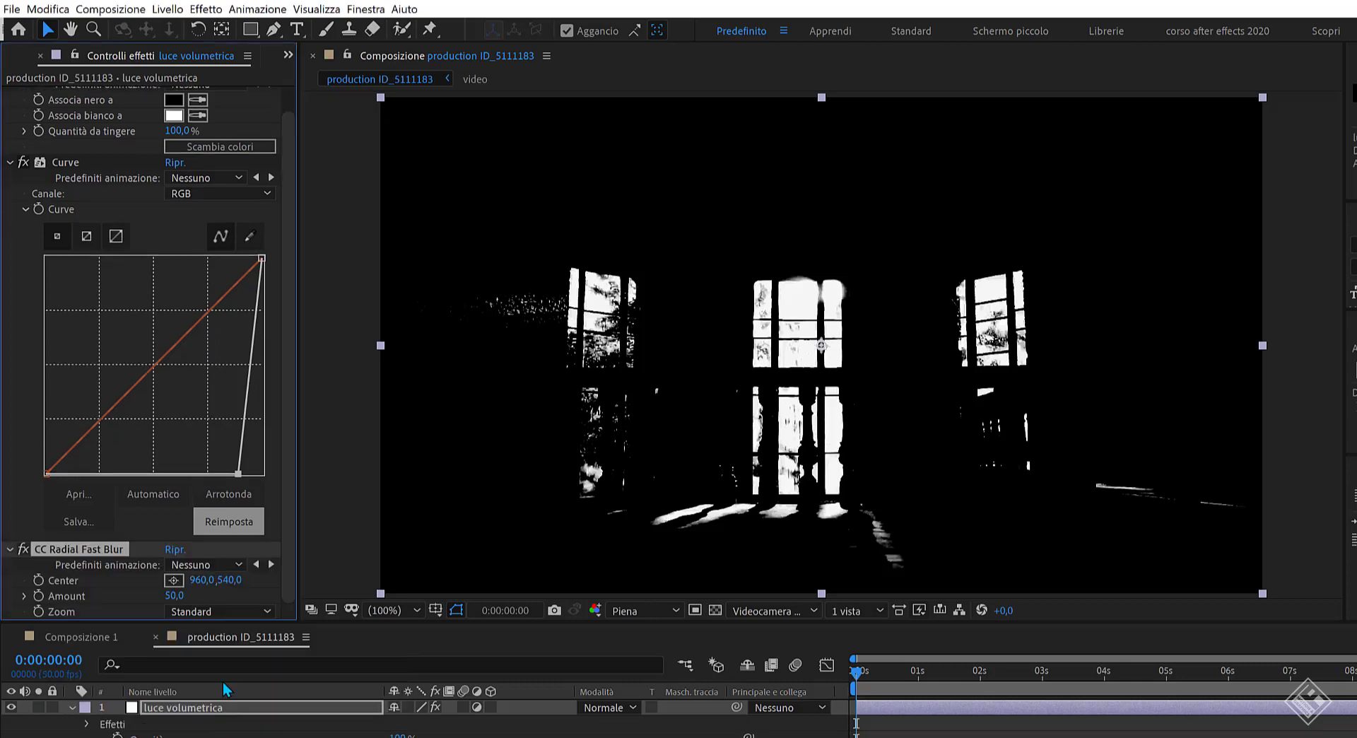
{"action": "left_click", "coordinate": [174, 595]}
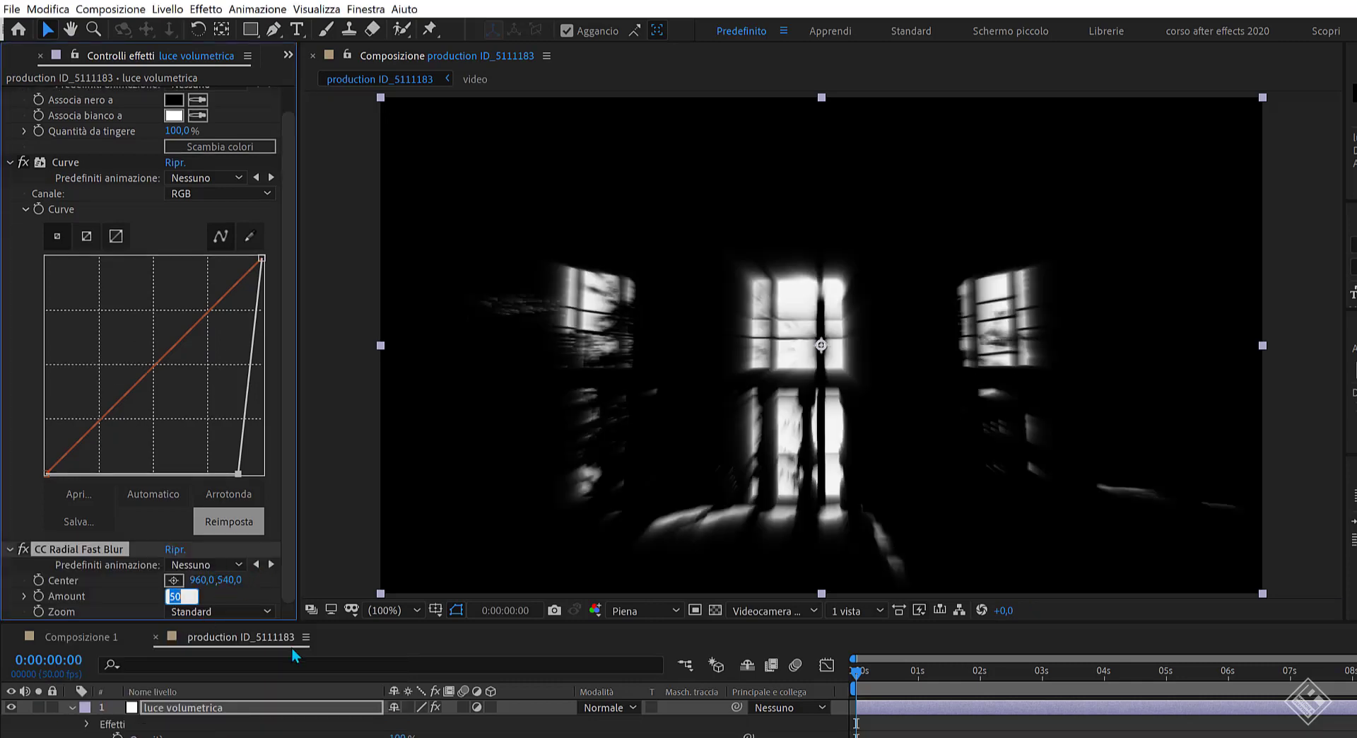
{"action": "type", "text": "96,"}
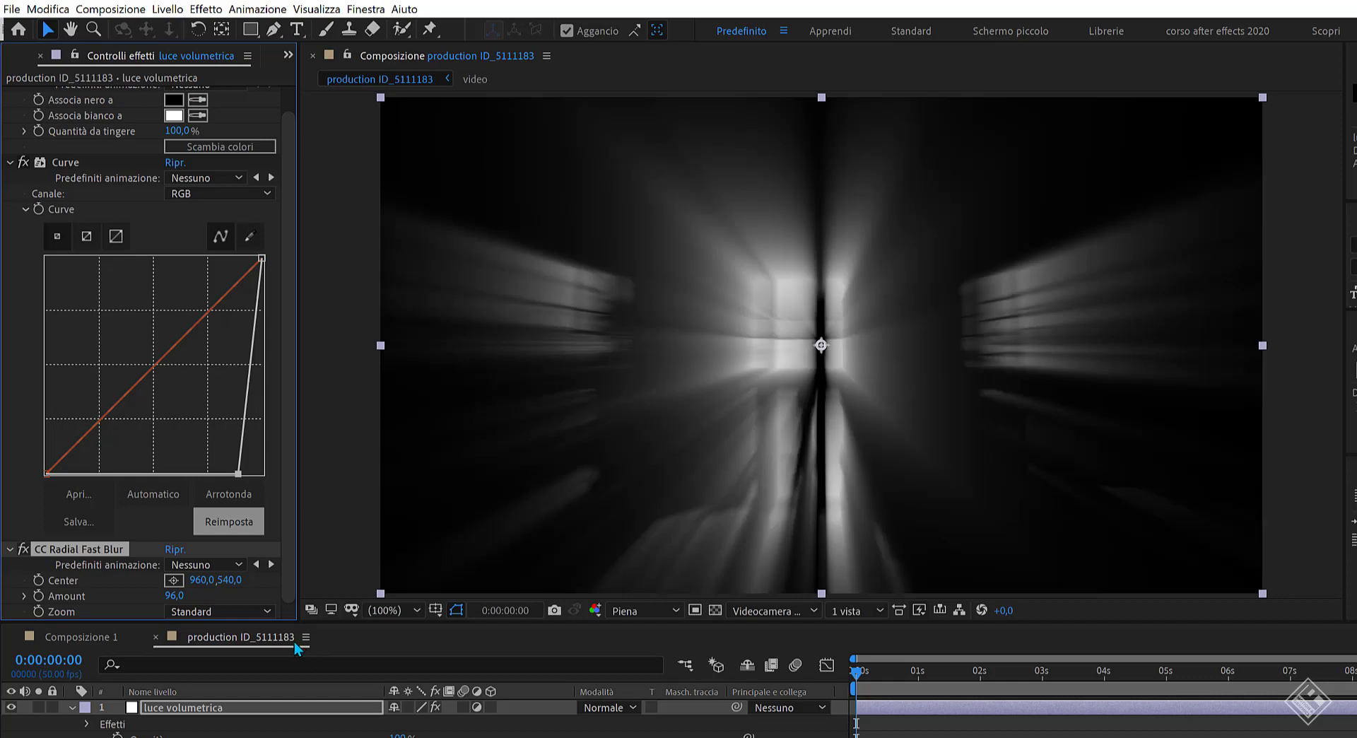
Step: Set the luce volumetrica layer's blending mode to Scolora
{"action": "left_click", "coordinate": [634, 708]}
{"action": "left_click", "coordinate": [639, 224]}
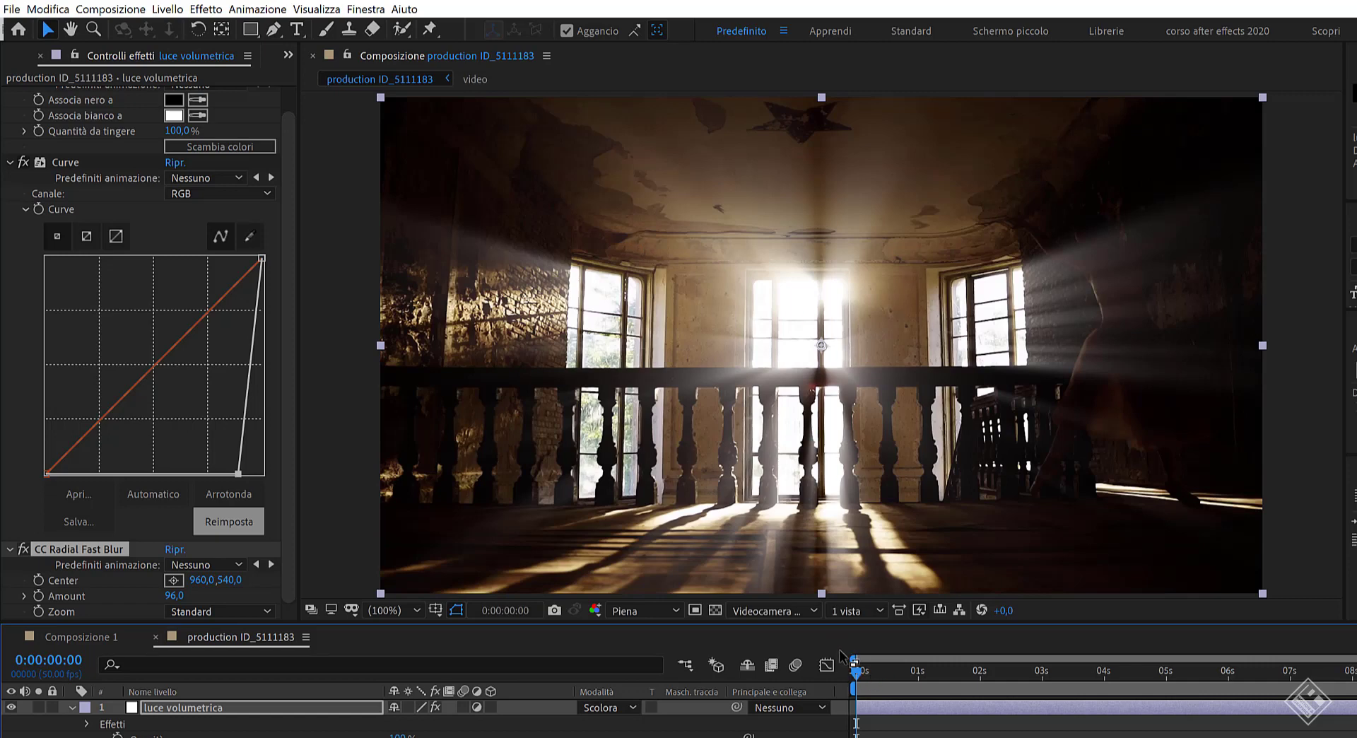
Step: Preview the light rays from the start, then move CC Radial Fast Blur's Center to 1153, 355 beside the central window
{"action": "left_click", "coordinate": [857, 678]}
{"action": "key", "text": "space"}
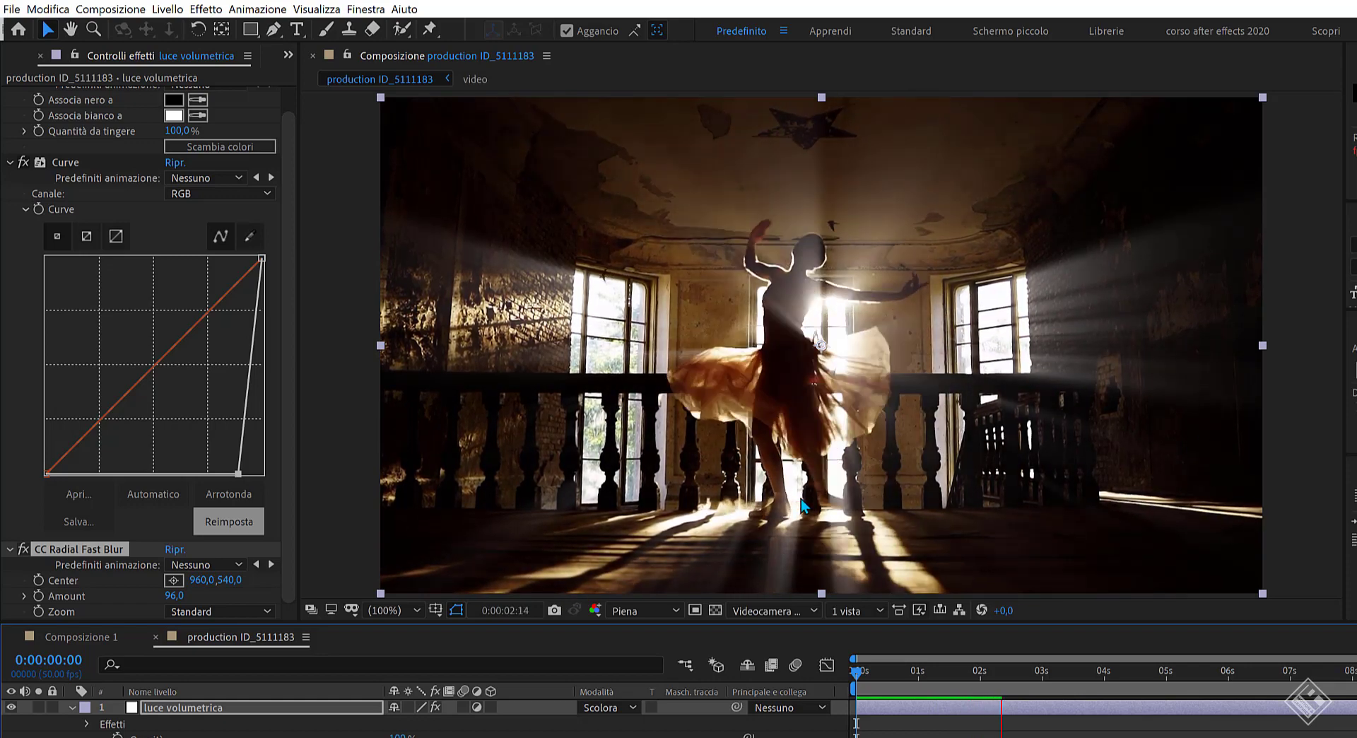
{"action": "key", "text": "space"}
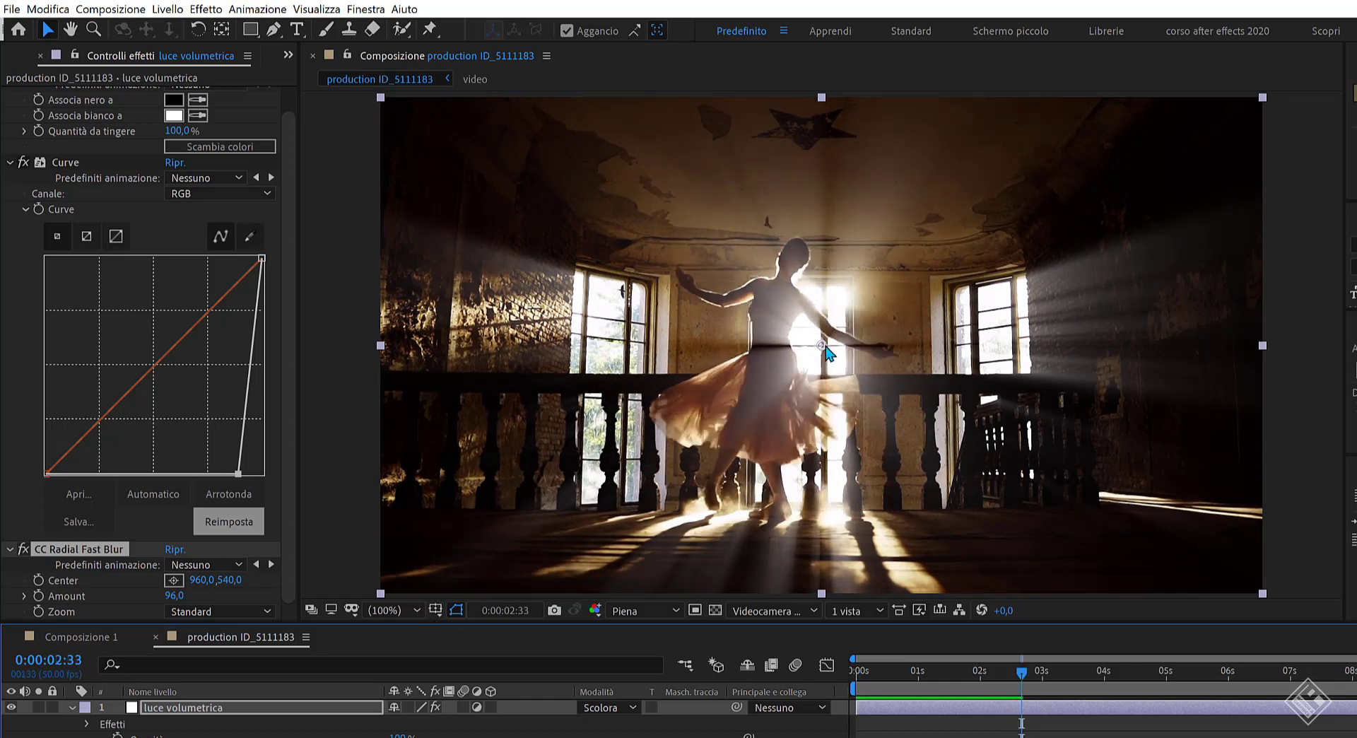
{"action": "left_click_drag", "start_coordinate": [822, 346], "coordinate": [911, 261]}
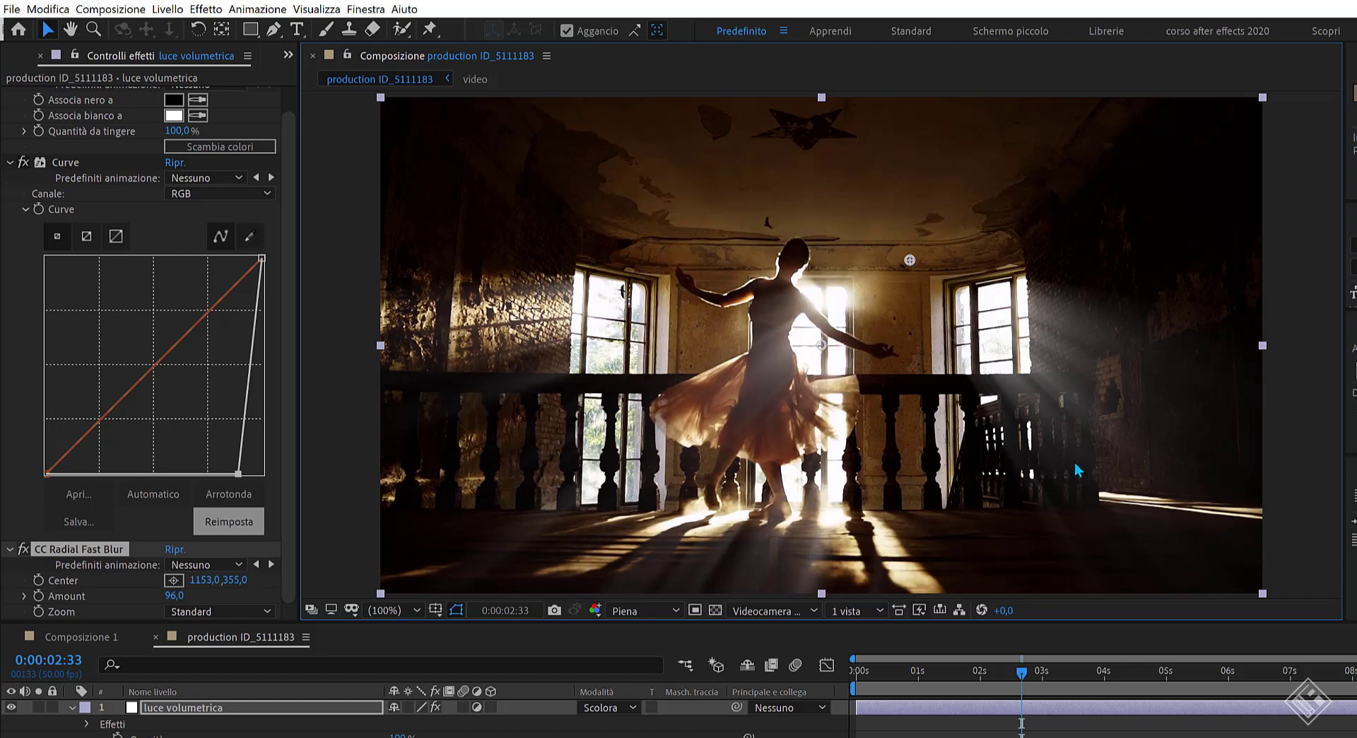
Step: Add a second Curve effect below the blur on luce volumetrica and slightly lower its Blu channel's midtones
{"action": "left_click", "coordinate": [201, 706]}
{"action": "key", "text": "ctrl+space"}
{"action": "type", "text": "curve"}
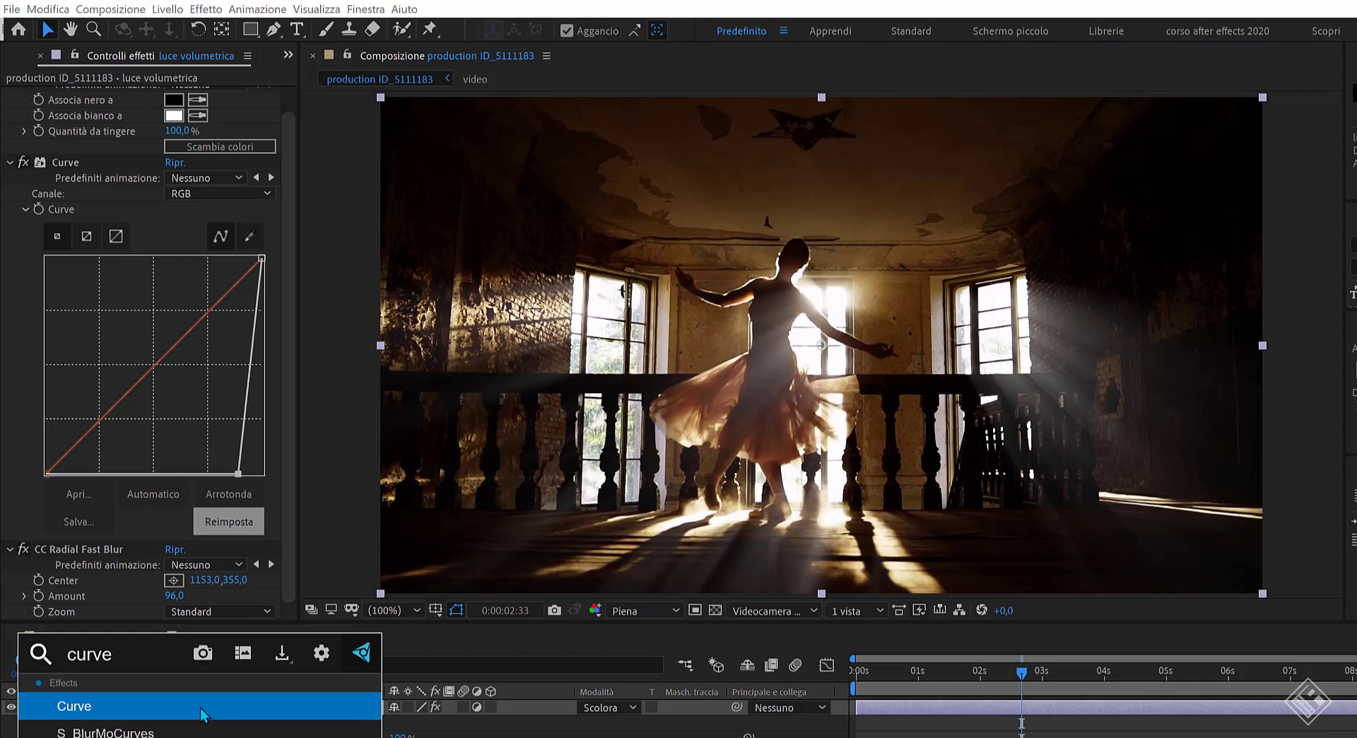
{"action": "key", "text": "Return"}
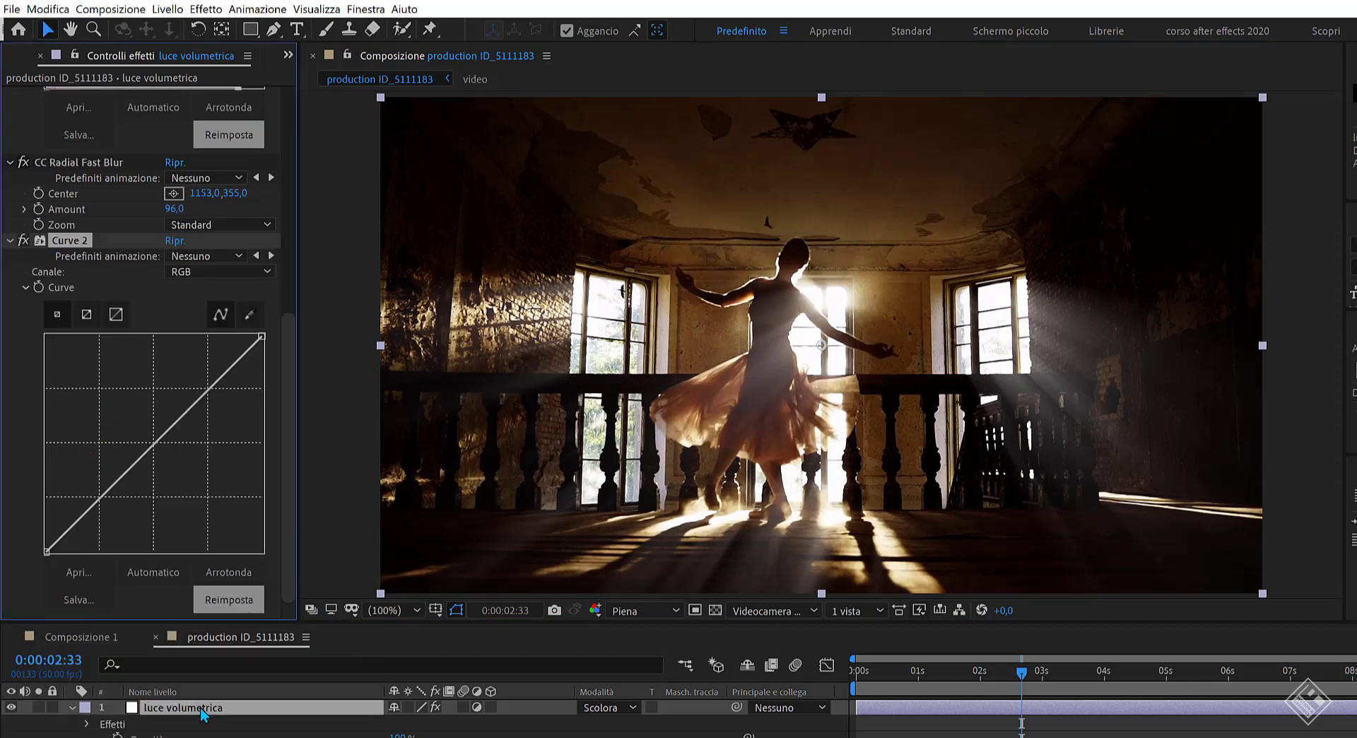
{"action": "left_click", "coordinate": [248, 271]}
{"action": "left_click", "coordinate": [210, 342]}
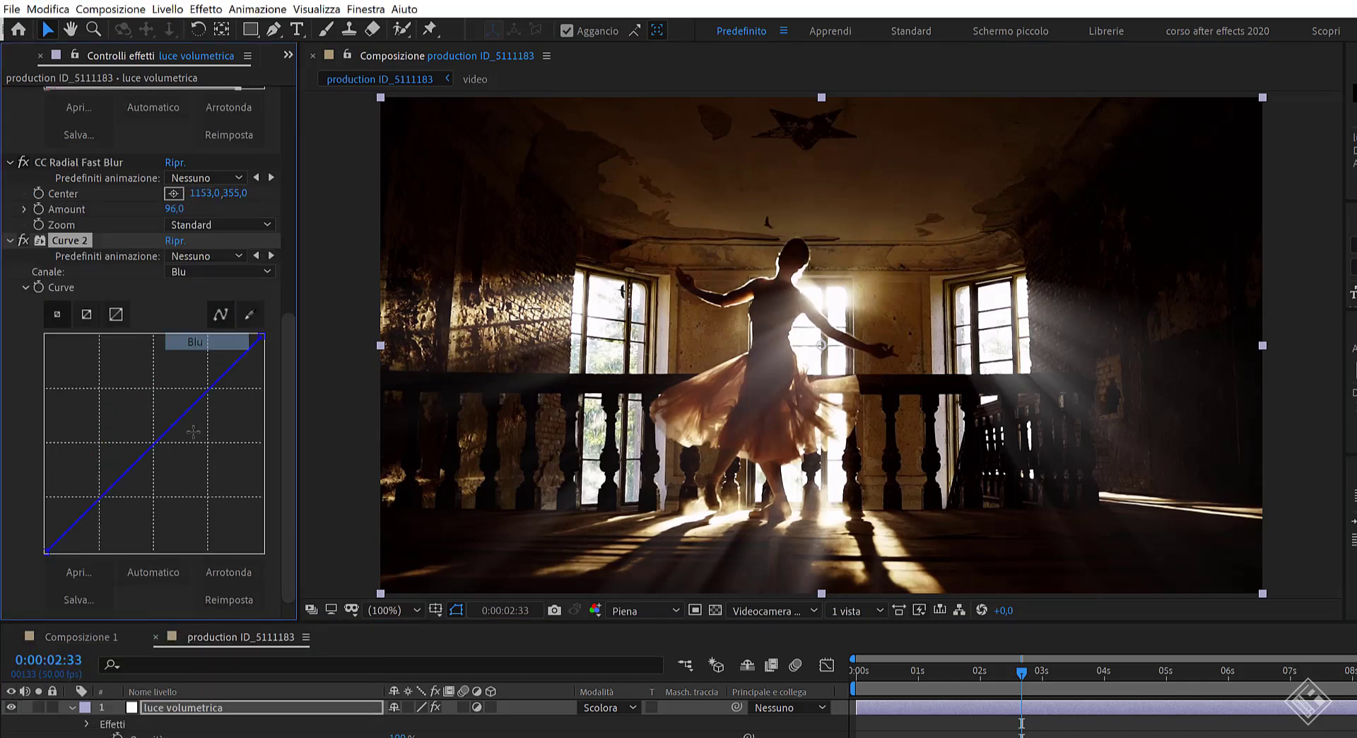
{"action": "left_click_drag", "start_coordinate": [167, 444], "coordinate": [171, 443]}
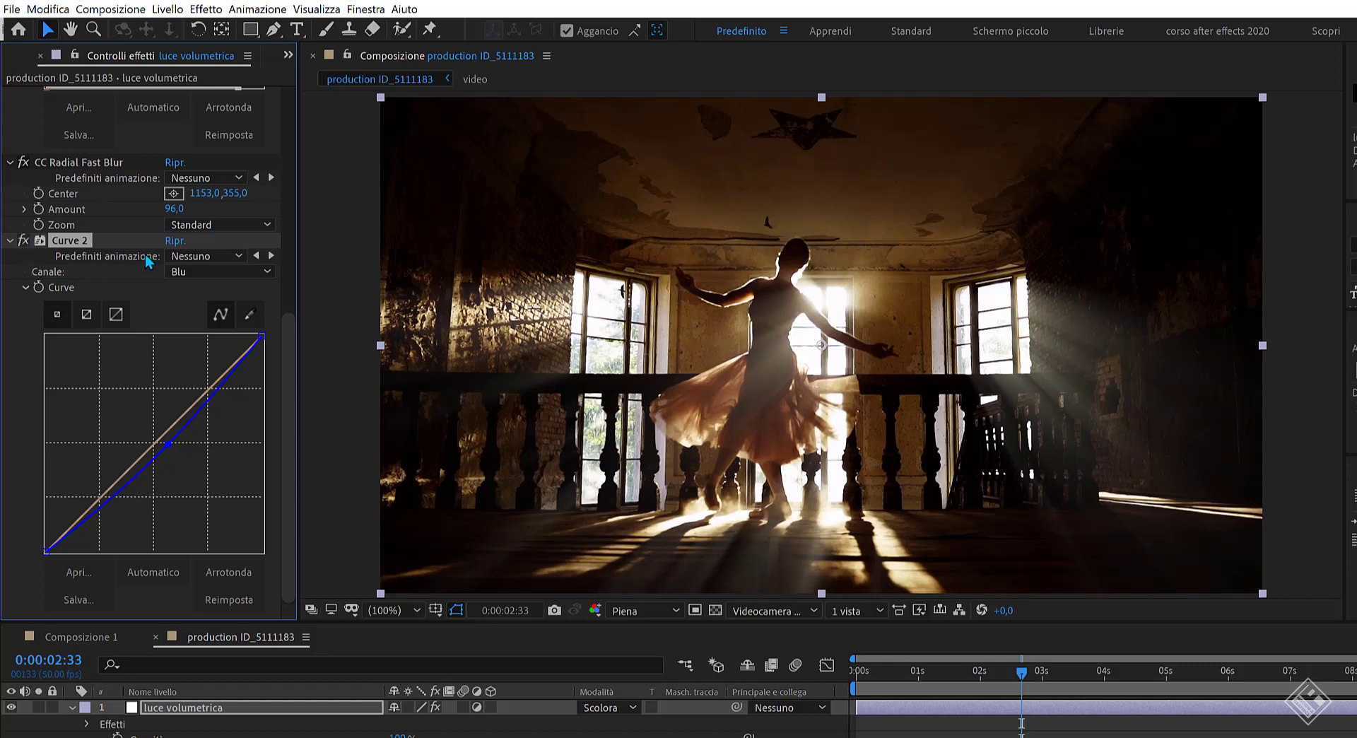
Step: Return the second Curve effect to the RGB channel and shift its black point slightly inward
{"action": "left_click", "coordinate": [215, 271]}
{"action": "left_click", "coordinate": [216, 291]}
{"action": "mouse_move", "coordinate": [46, 551]}
{"action": "left_mouse_down"}
{"action": "mouse_move", "coordinate": [72, 558]}
{"action": "mouse_move", "coordinate": [57, 564]}
{"action": "left_mouse_up"}
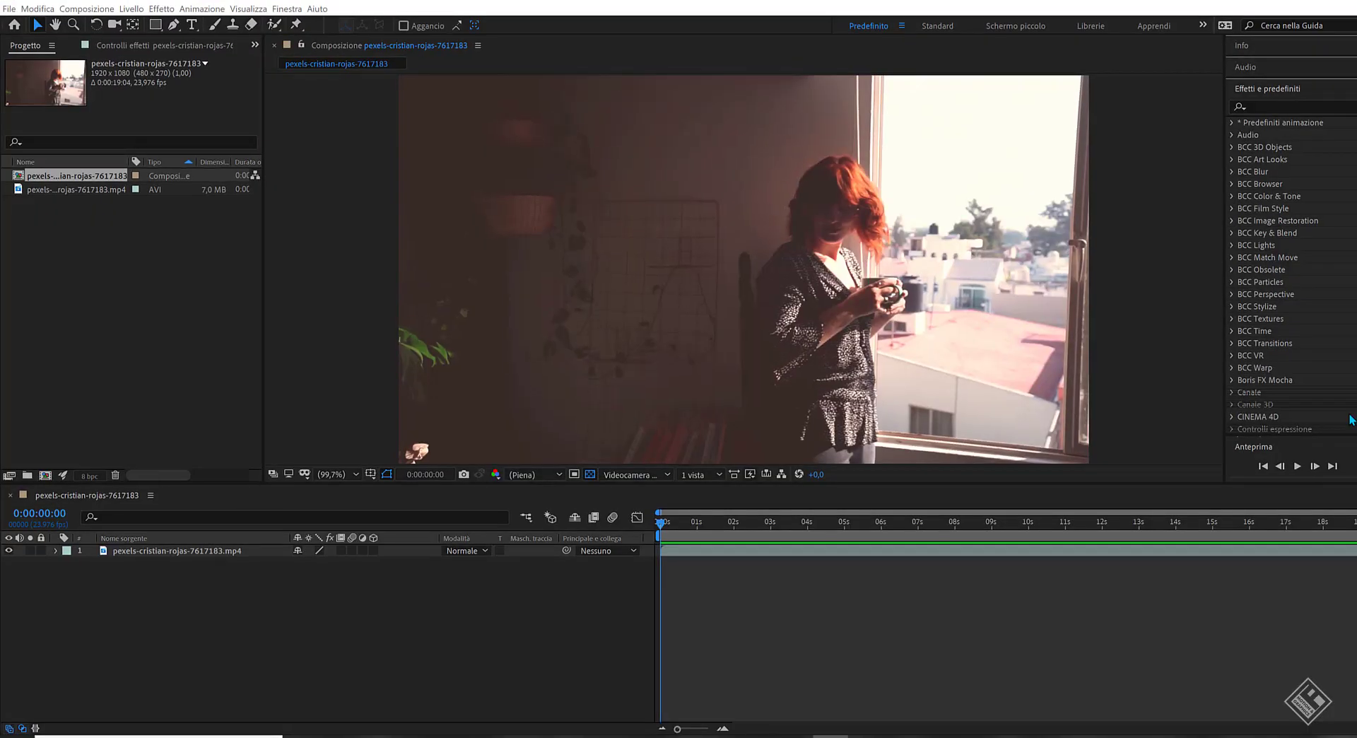
Step: Play back the composition of the woman by the window, stopping at 0:00:04:17
{"action": "left_click", "coordinate": [1297, 466]}
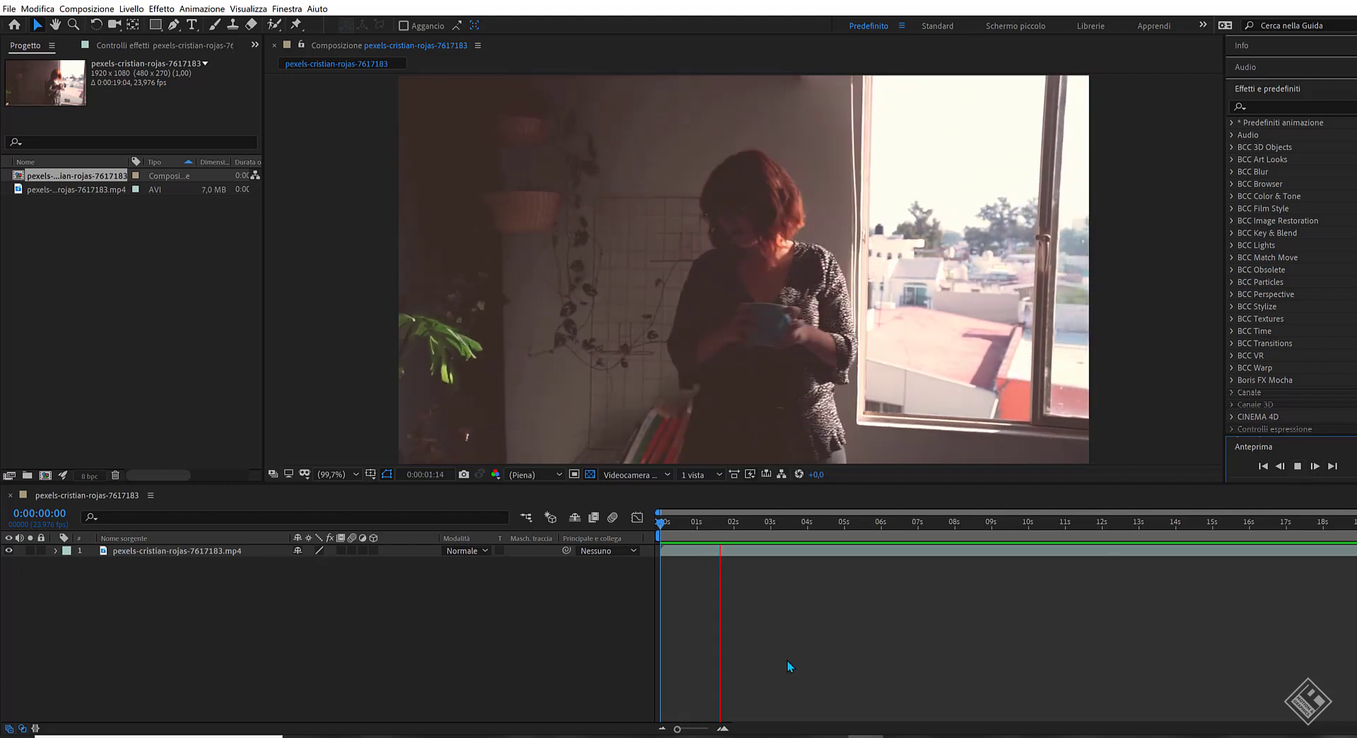
{"action": "key", "text": "space"}
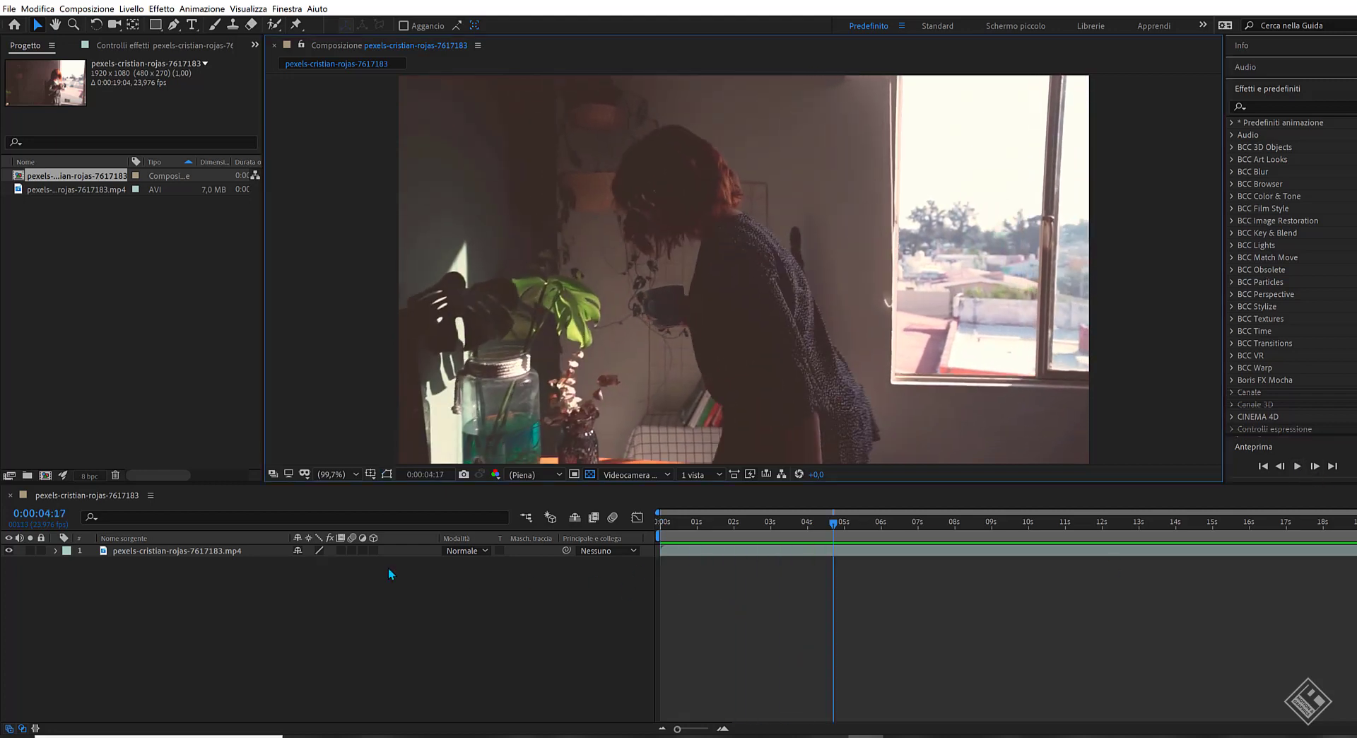
Step: Run the 3D camera tracker on the pexels-cristian-rojas-7617183.mp4 layer
{"action": "left_click", "coordinate": [279, 556]}
{"action": "scroll", "coordinate": [1290, 385], "scroll_direction": "down", "scroll_amount": 15}
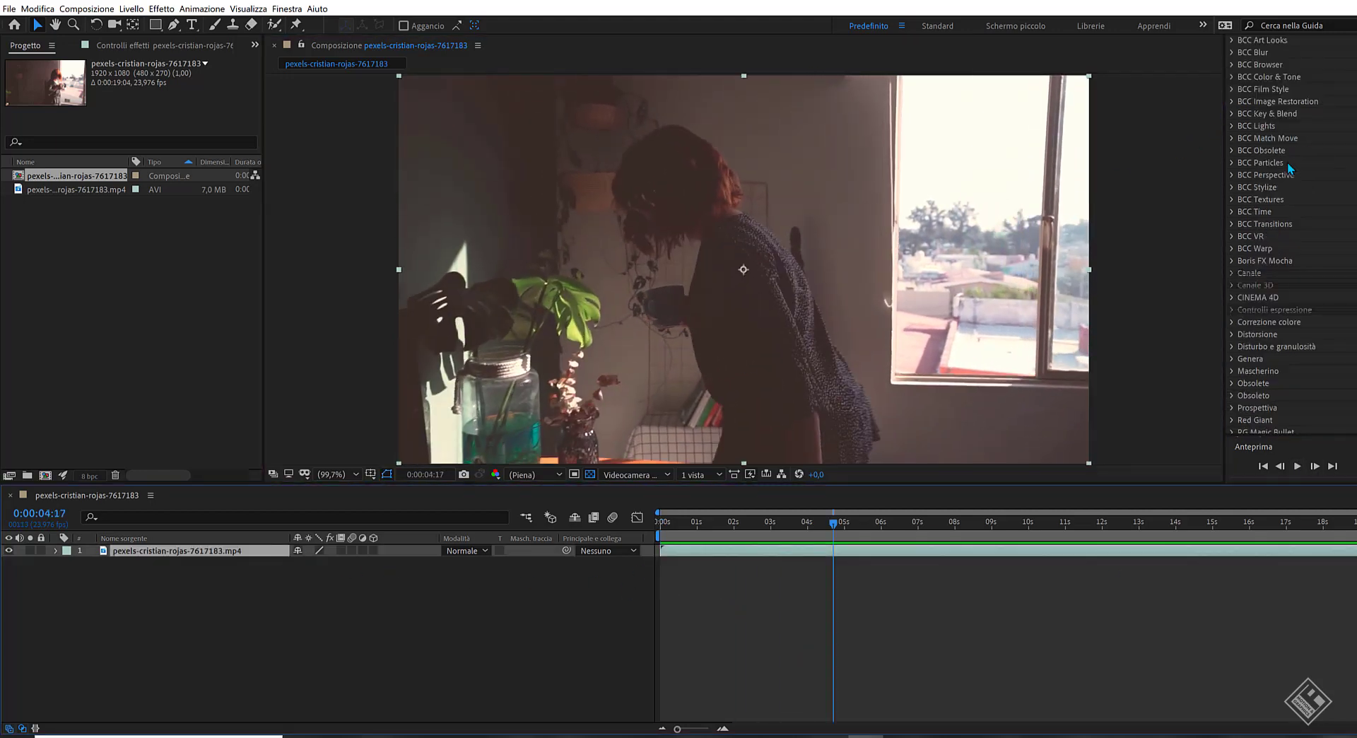
{"action": "left_click", "coordinate": [1264, 422]}
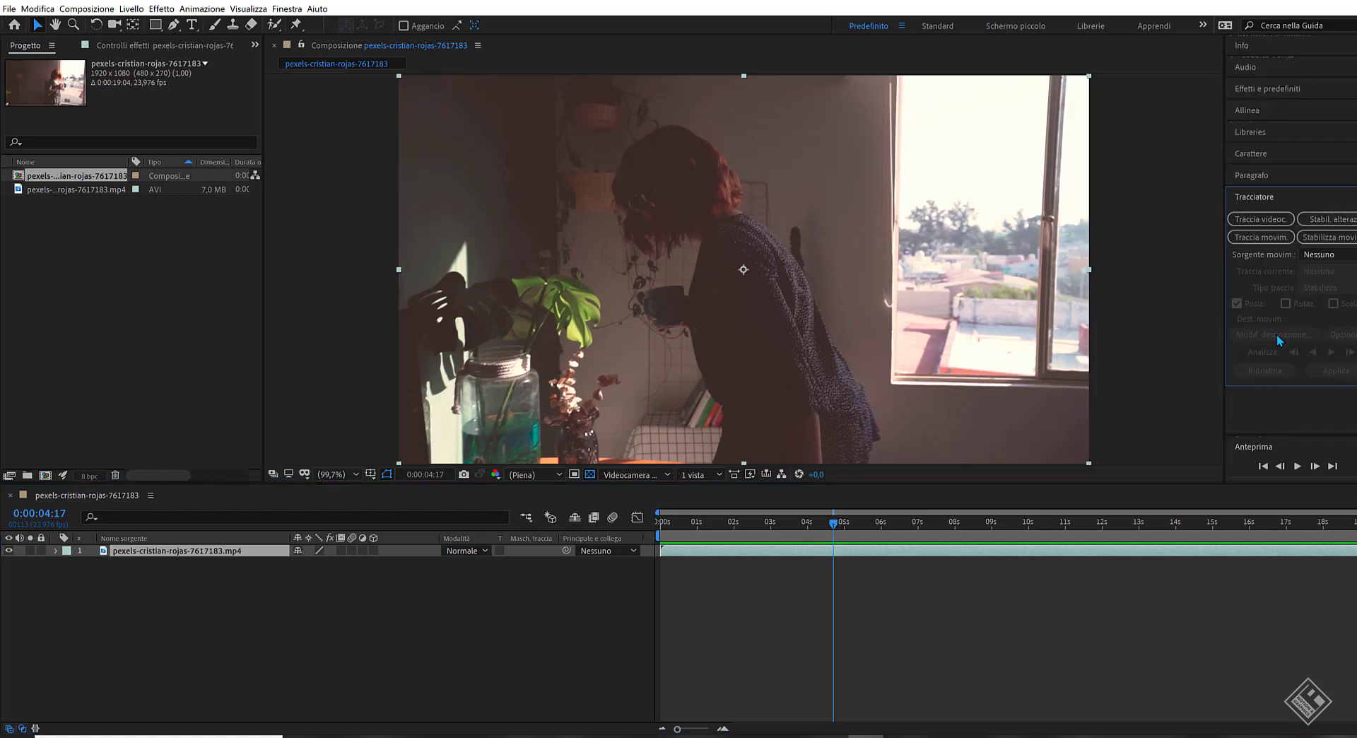
{"action": "left_click", "coordinate": [1249, 217]}
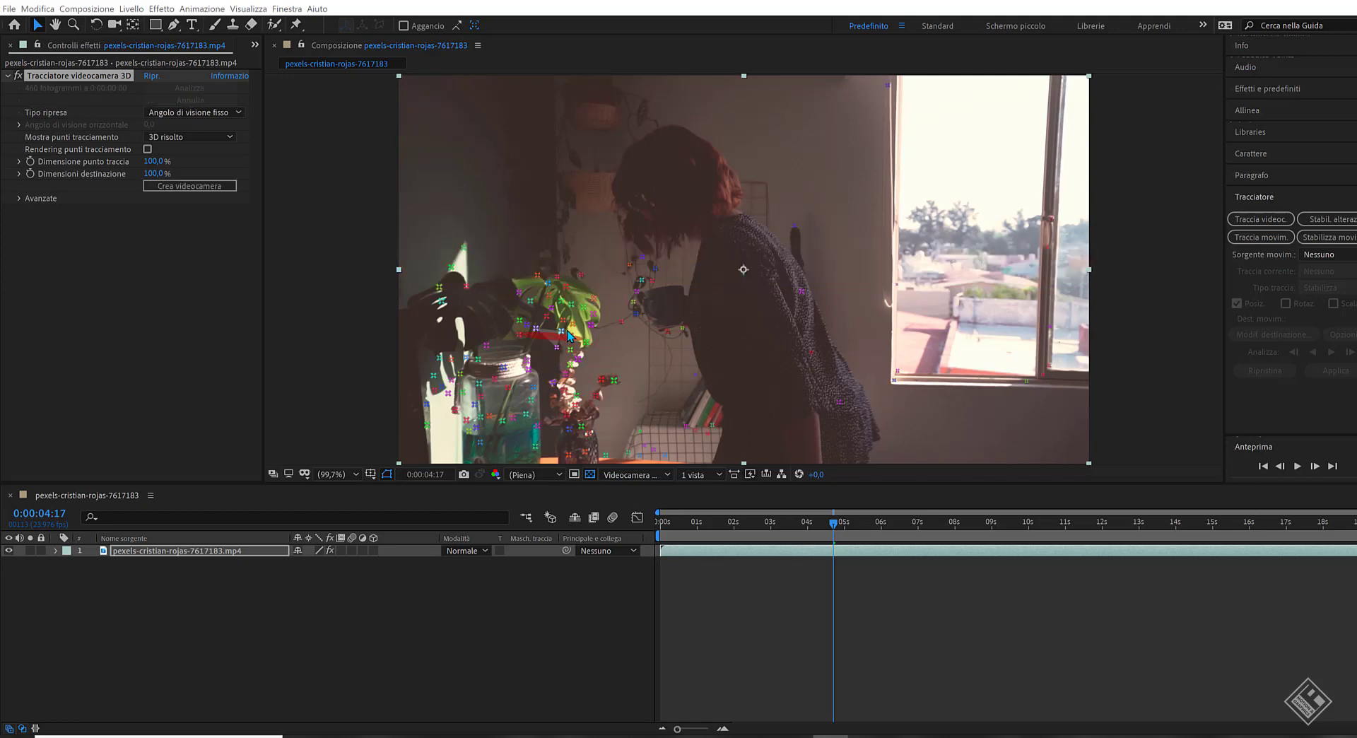
Step: At 0:00:06:18, create a null and camera from the tracking points around the window
{"action": "left_click_drag", "start_coordinate": [839, 527], "coordinate": [908, 529]}
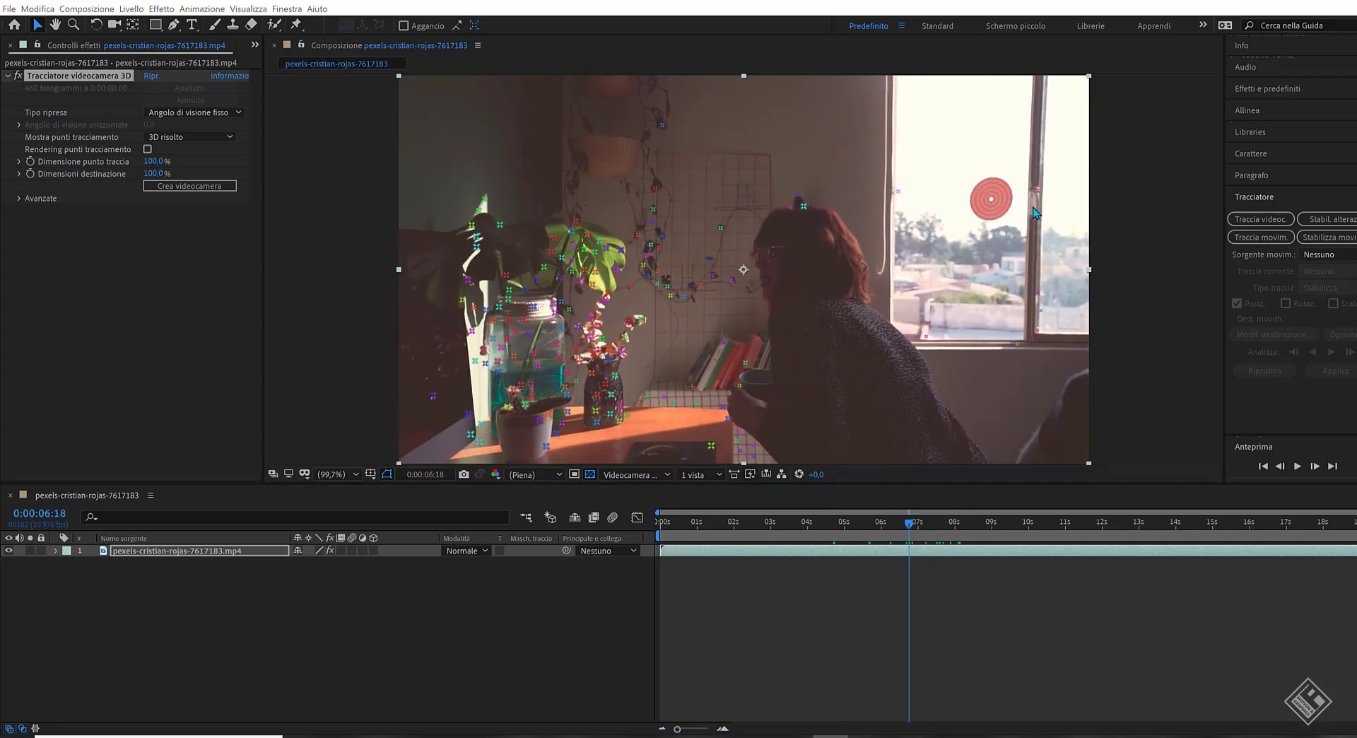
{"action": "left_click", "coordinate": [1034, 213]}
{"action": "right_click", "coordinate": [990, 202]}
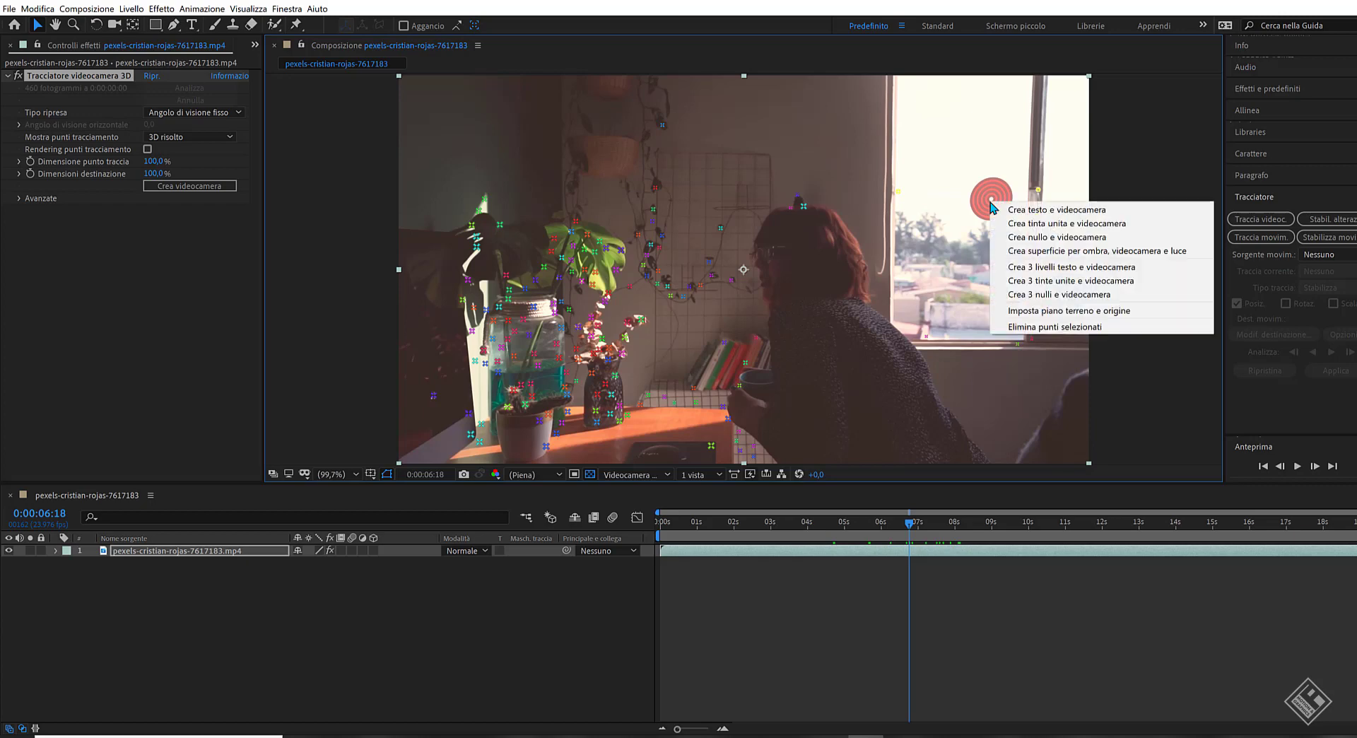
{"action": "left_click", "coordinate": [1046, 237]}
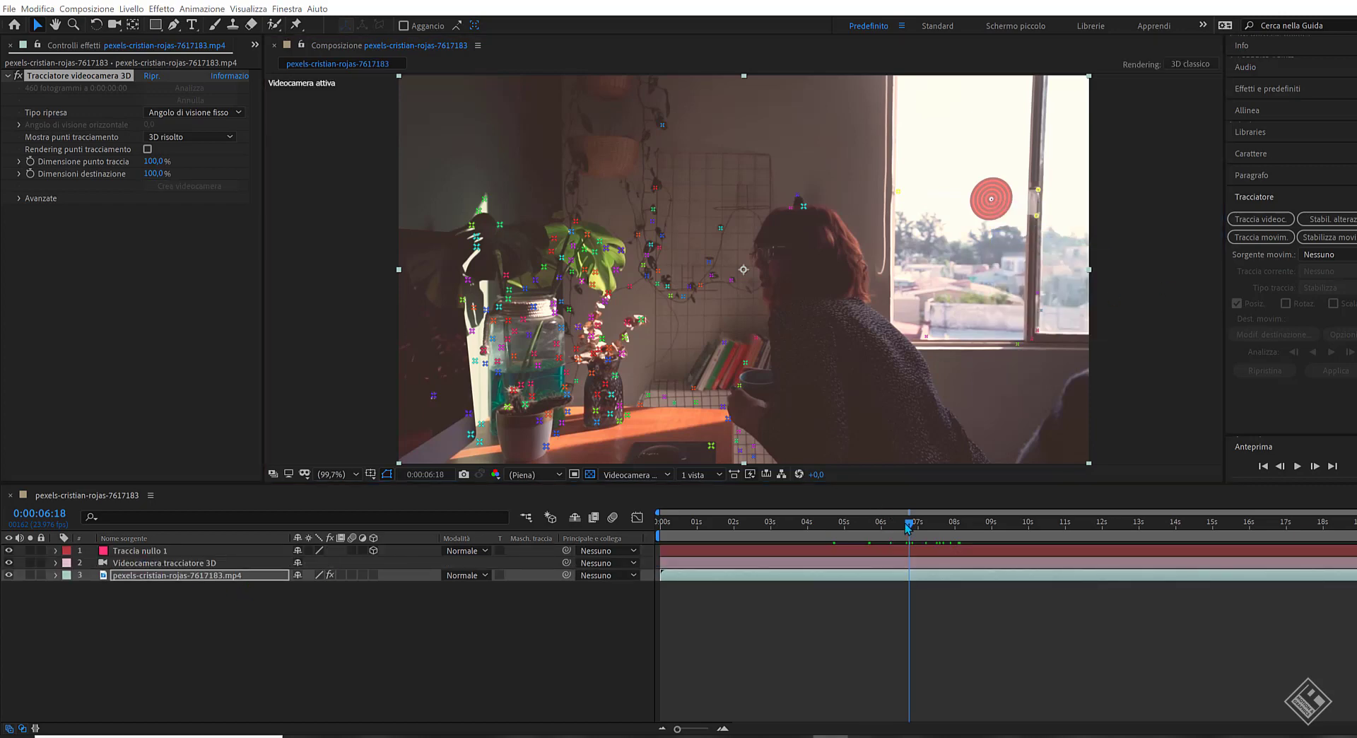
Step: Return to the start of the composition and rename the track null as "controllo cursore"
{"action": "left_click_drag", "start_coordinate": [910, 528], "coordinate": [631, 532]}
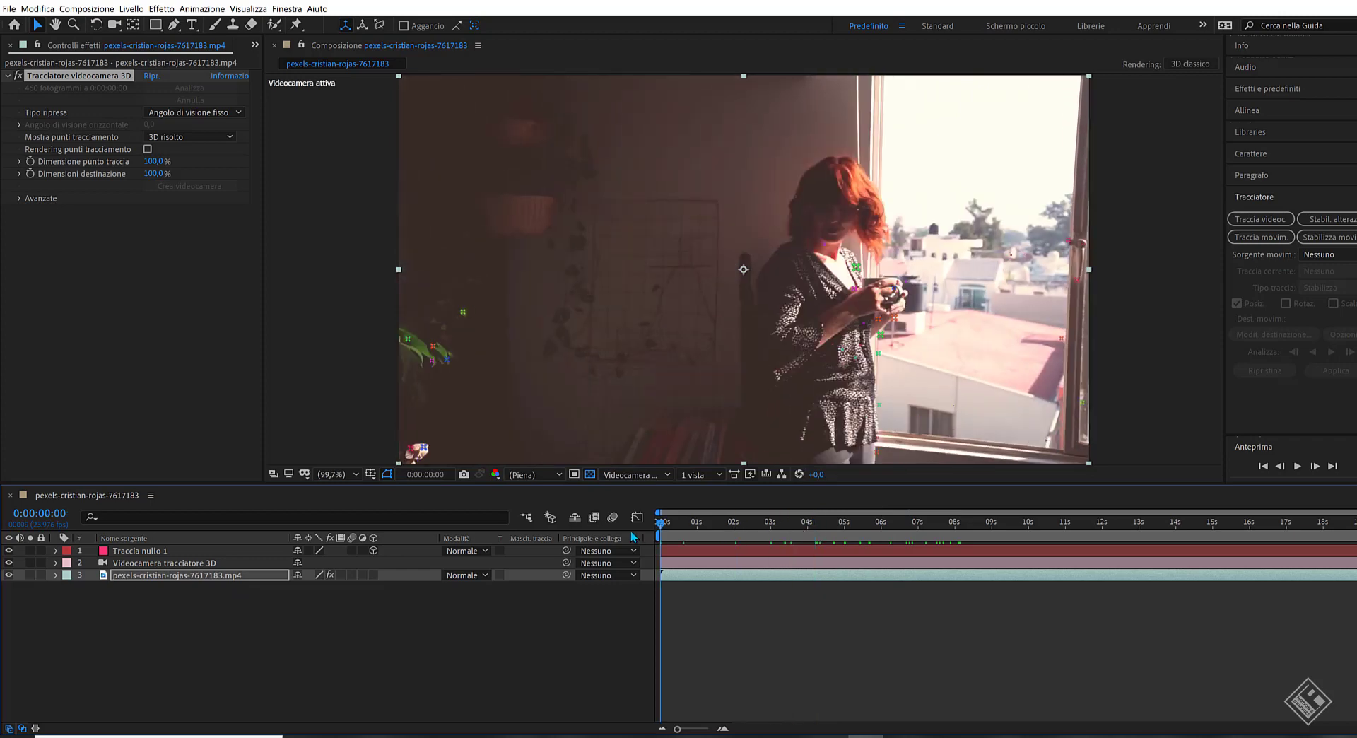
{"action": "left_click", "coordinate": [141, 554]}
{"action": "key", "text": "Return"}
{"action": "type", "text": "controllo cursore"}
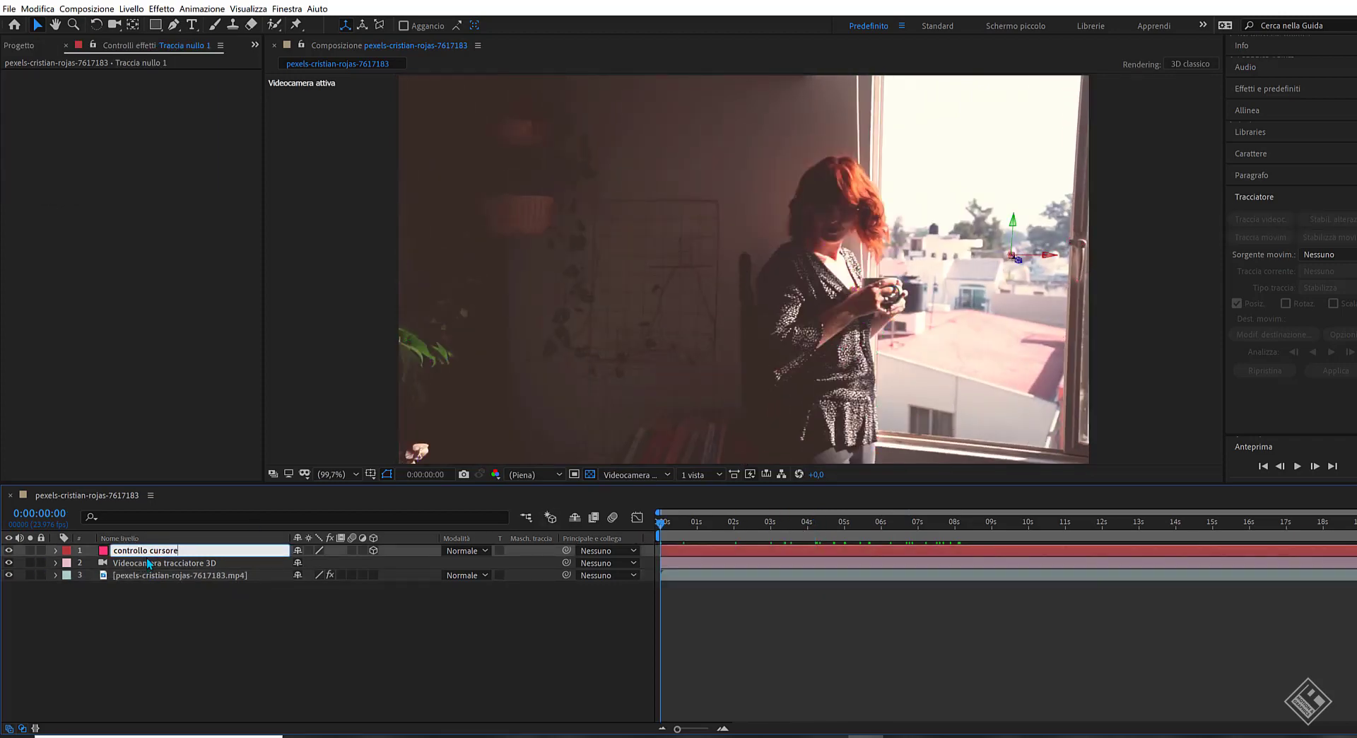
{"action": "key", "text": "Return"}
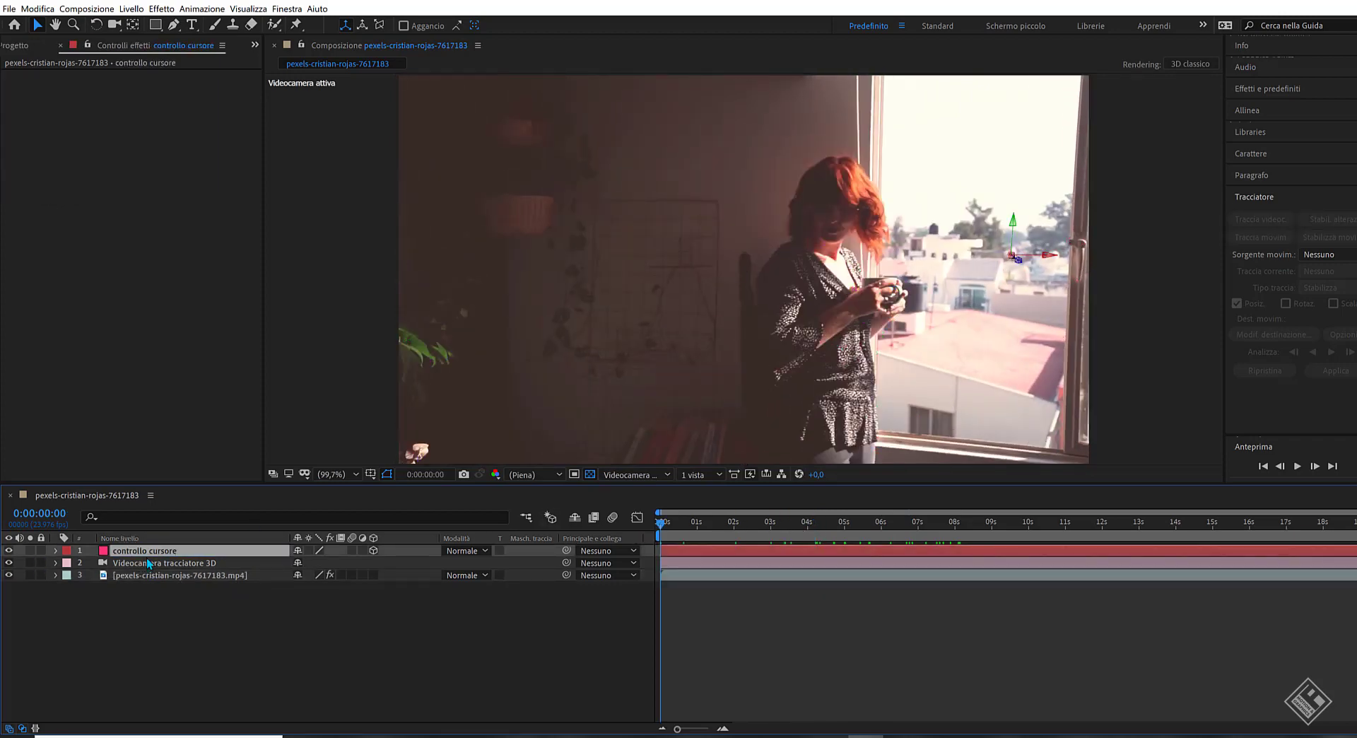
Step: Add a new adjustment layer above the null and apply the Tinta effect to it
{"action": "right_click", "coordinate": [256, 646]}
{"action": "mouse_move", "coordinate": [421, 517]}
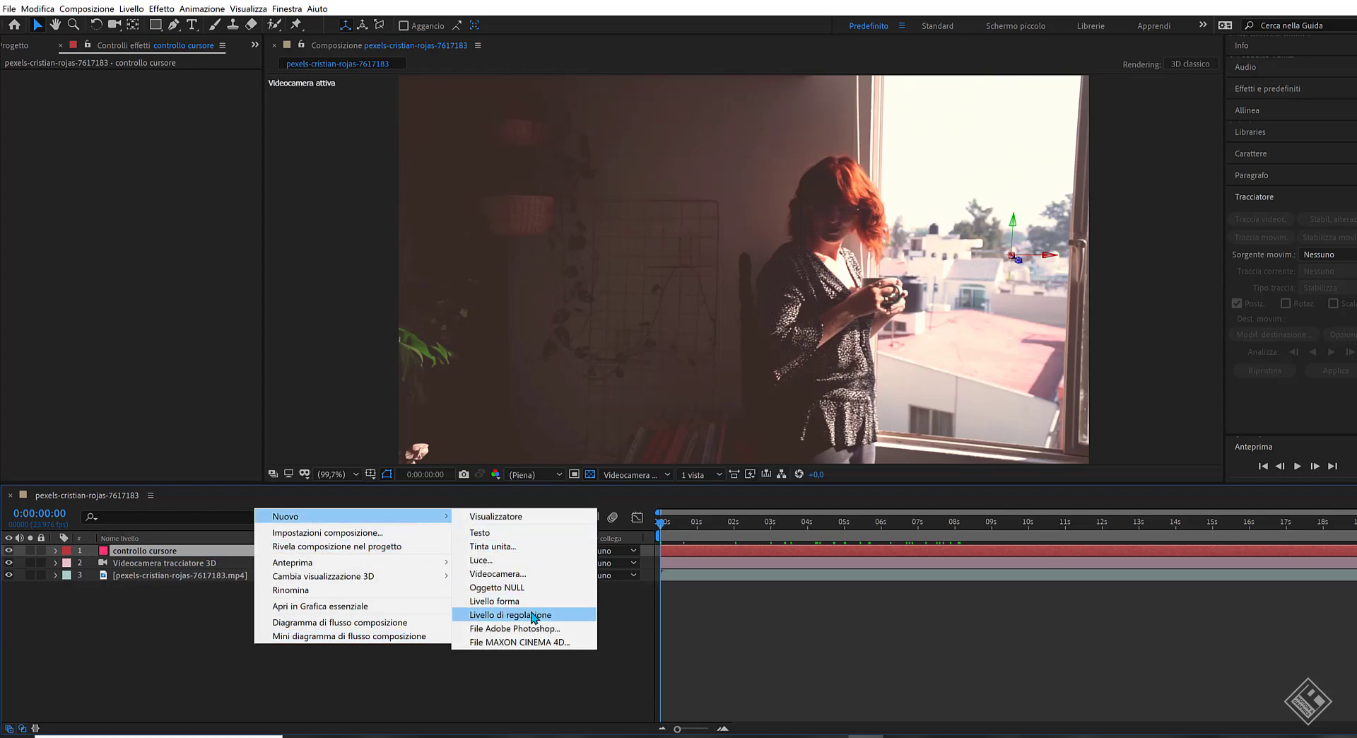
{"action": "left_click", "coordinate": [534, 615]}
{"action": "left_click", "coordinate": [1252, 91]}
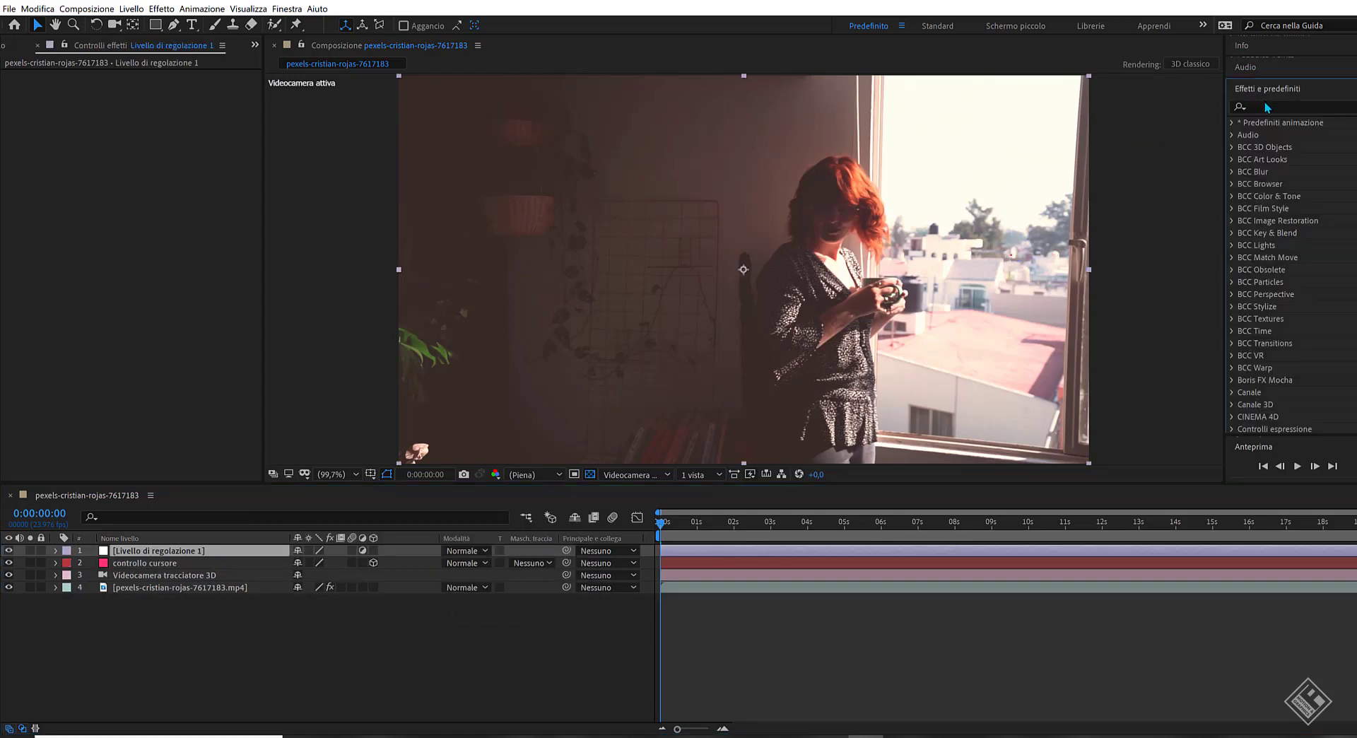
{"action": "left_click", "coordinate": [1266, 107]}
{"action": "type", "text": "tinta"}
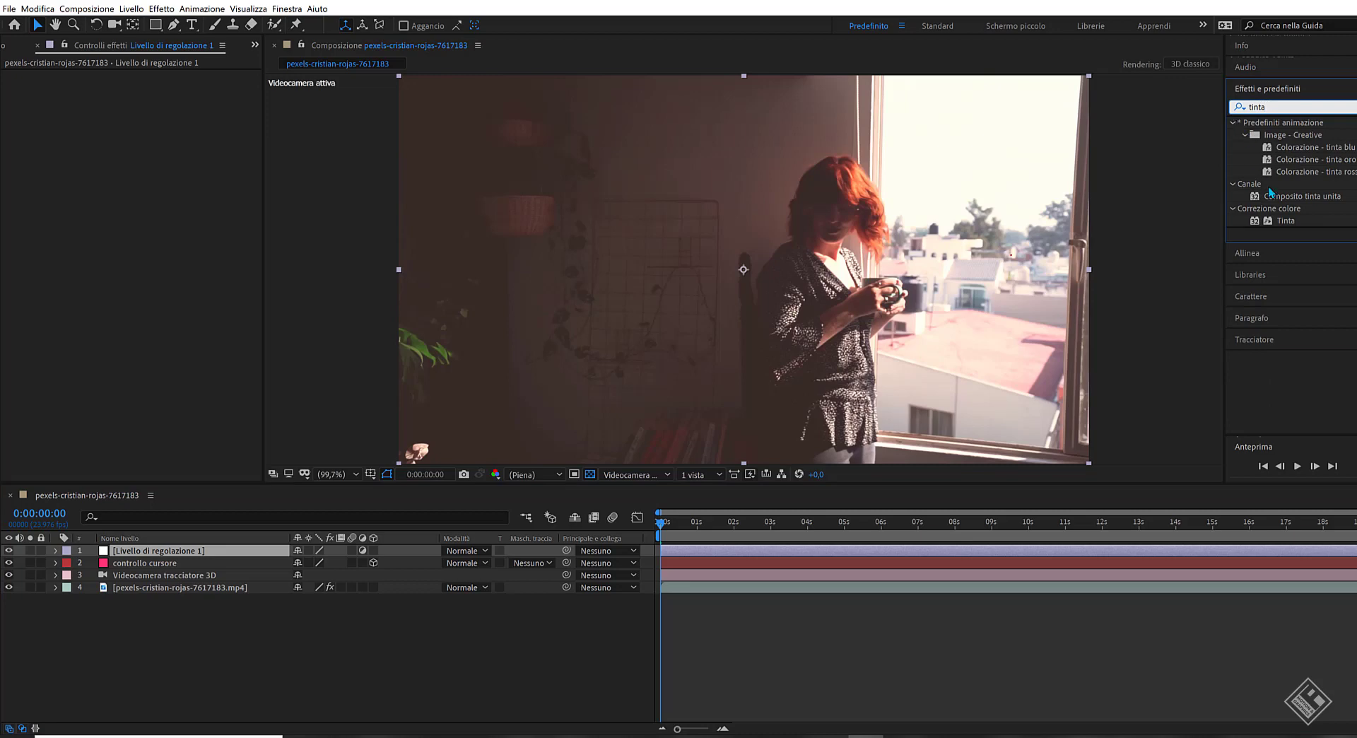
{"action": "double_click", "coordinate": [1286, 219]}
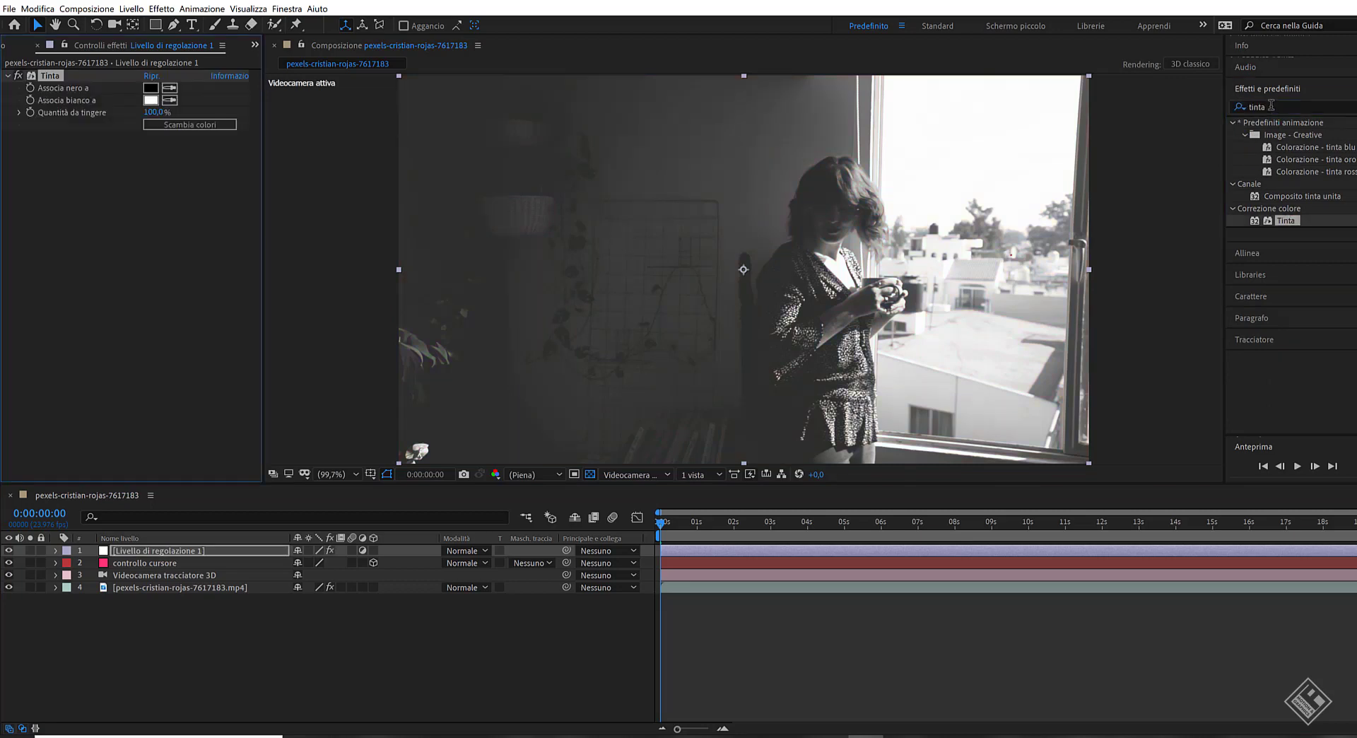
Step: Add a Curve effect to the adjustment layer and move its black point far inward to isolate the bright window areas
{"action": "type", "text": "curve"}
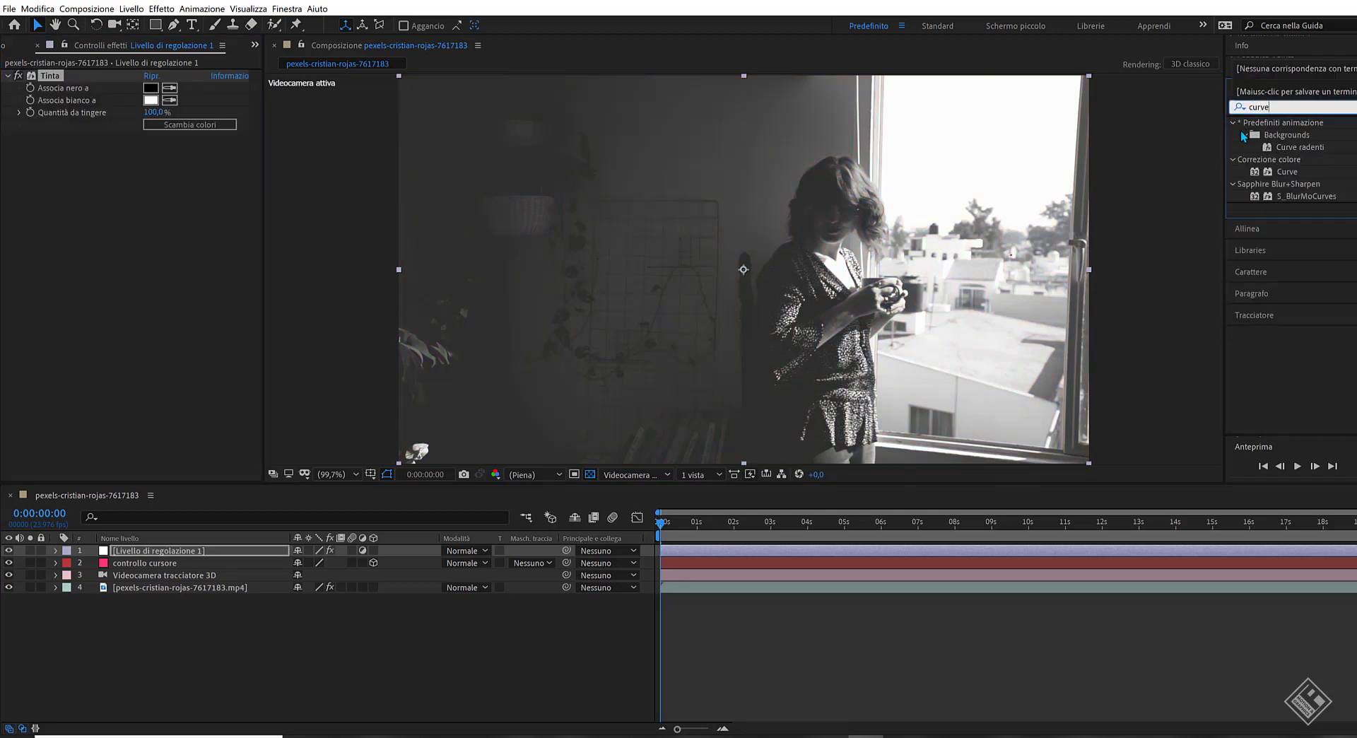
{"action": "left_click", "coordinate": [1286, 172]}
{"action": "double_click", "coordinate": [1286, 173]}
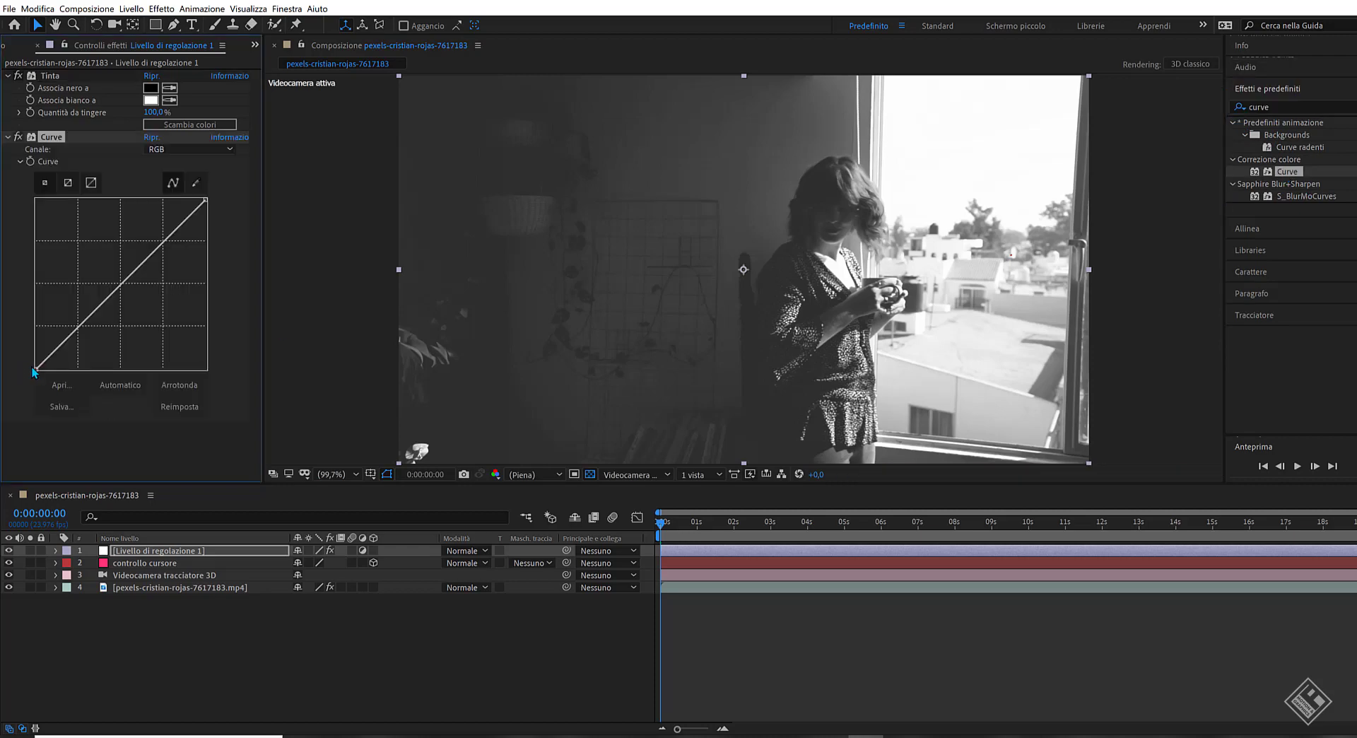
{"action": "left_click_drag", "start_coordinate": [37, 368], "coordinate": [174, 380]}
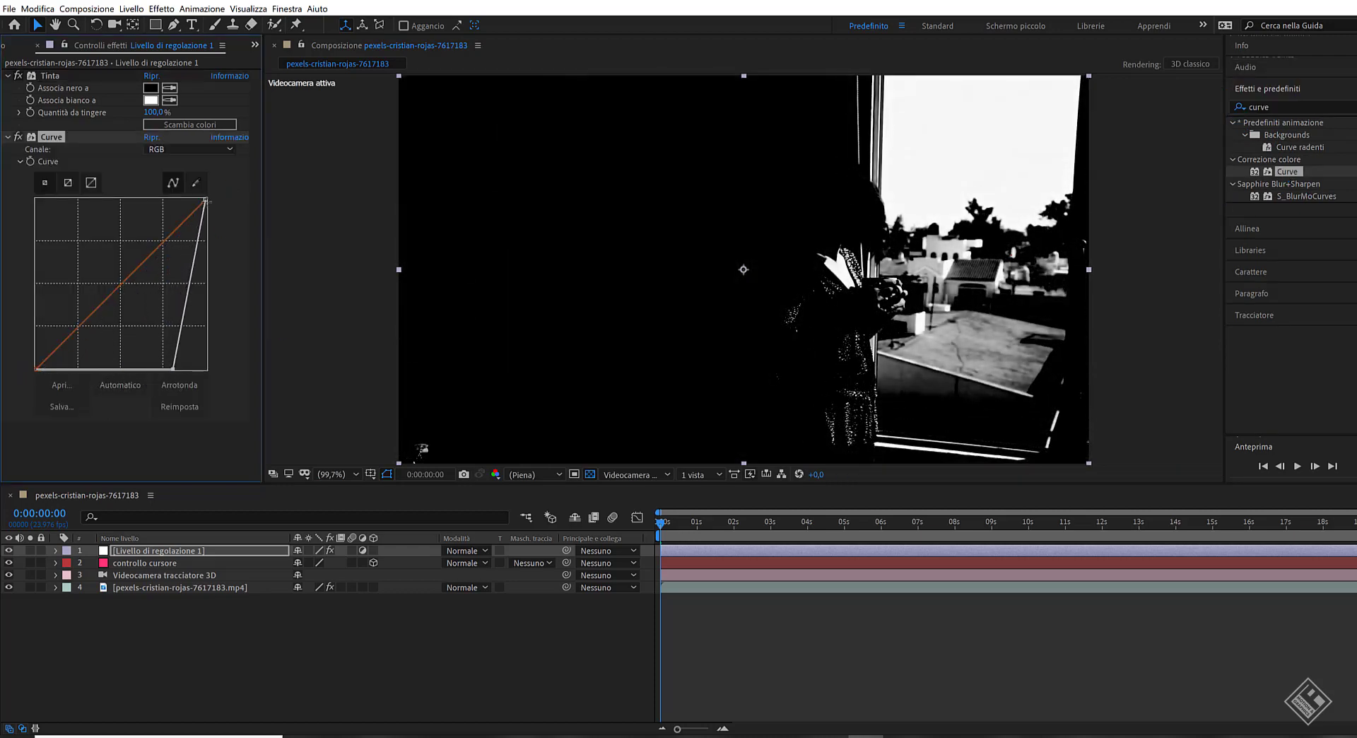
Step: Add CC Radial Fast Blur with Amount 96 to the adjustment layer and set the layer's blend mode to Scolora
{"action": "left_click", "coordinate": [1276, 106]}
{"action": "type", "text": "fast"}
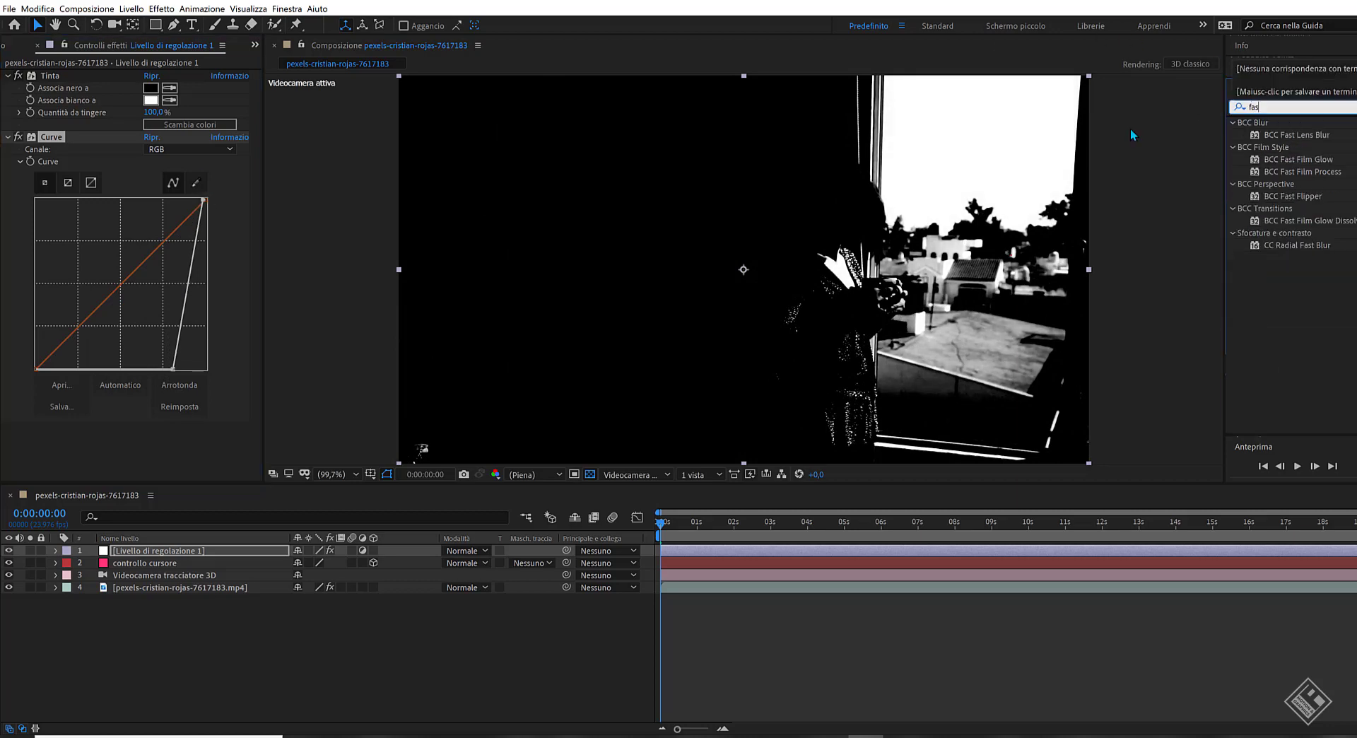
{"action": "double_click", "coordinate": [1311, 247]}
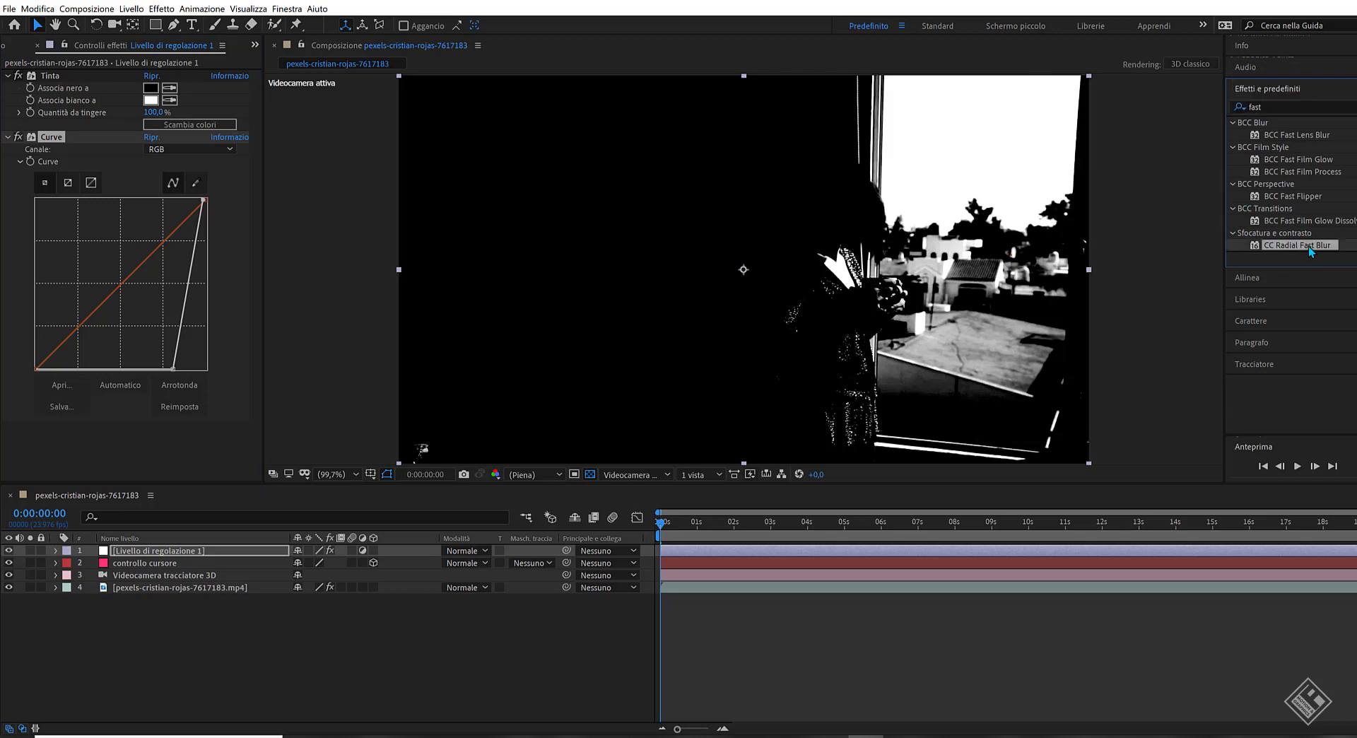
{"action": "left_click", "coordinate": [151, 453]}
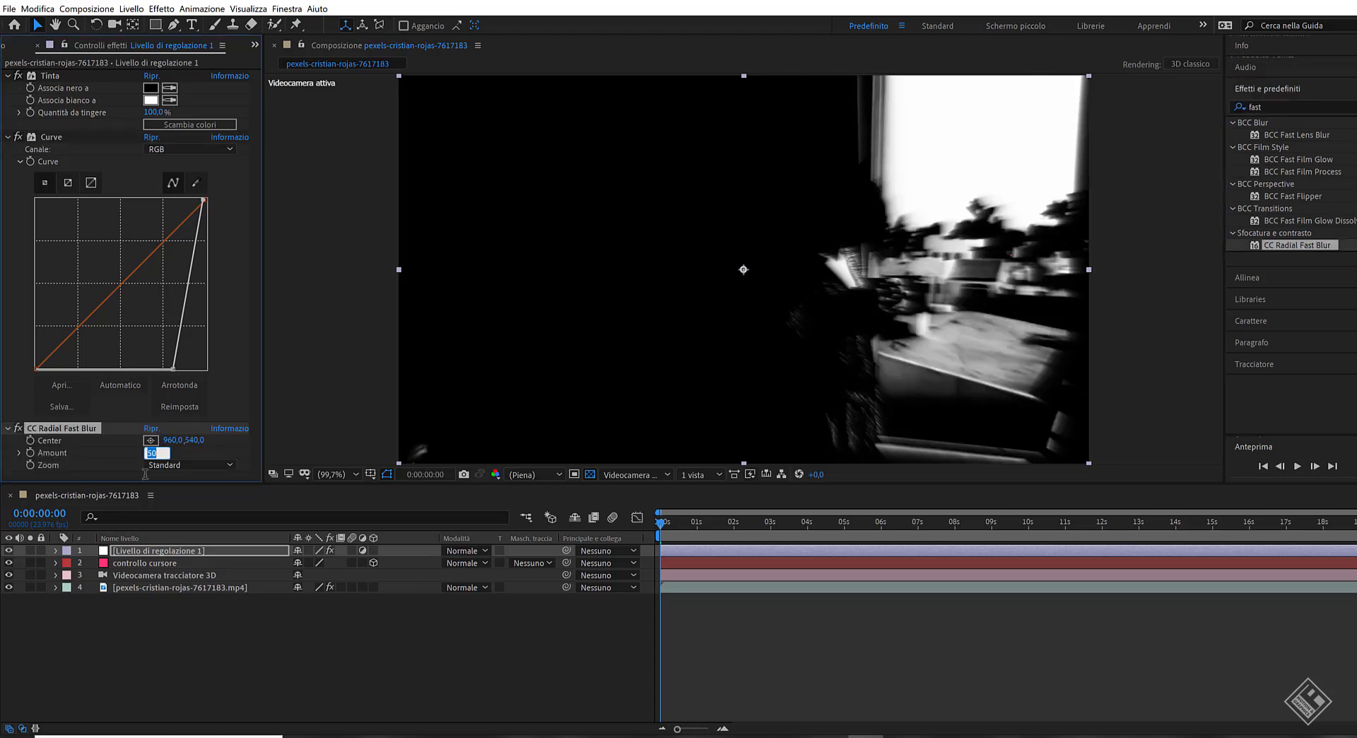
{"action": "type", "text": "96"}
{"action": "key", "text": "Return"}
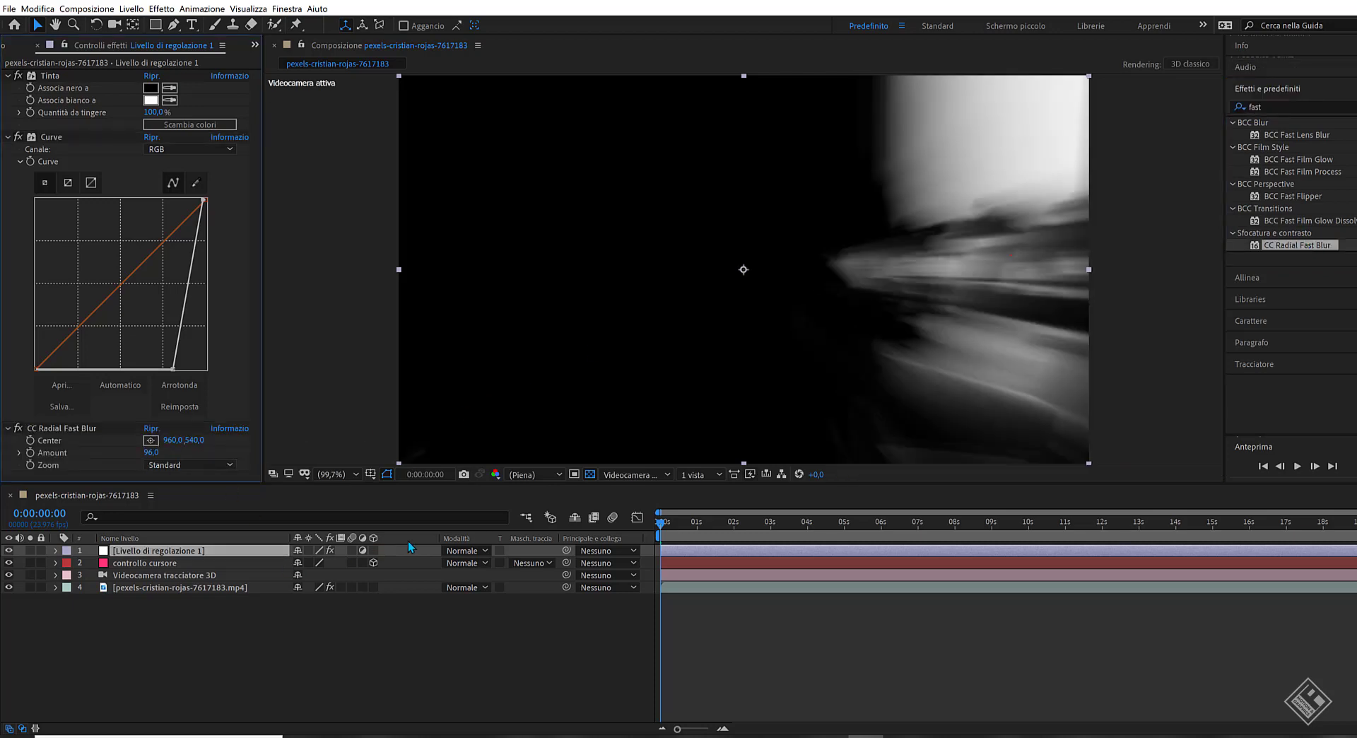
{"action": "left_click", "coordinate": [474, 551]}
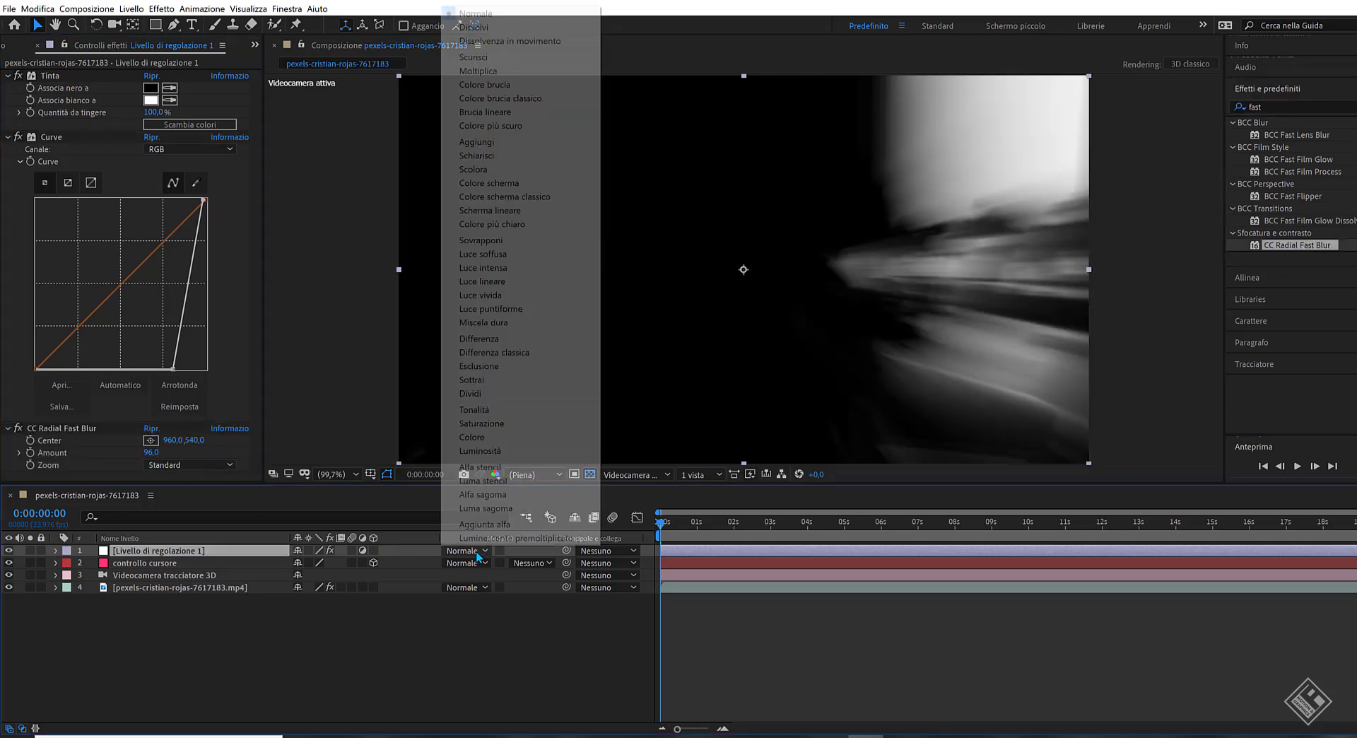
{"action": "left_click", "coordinate": [491, 174]}
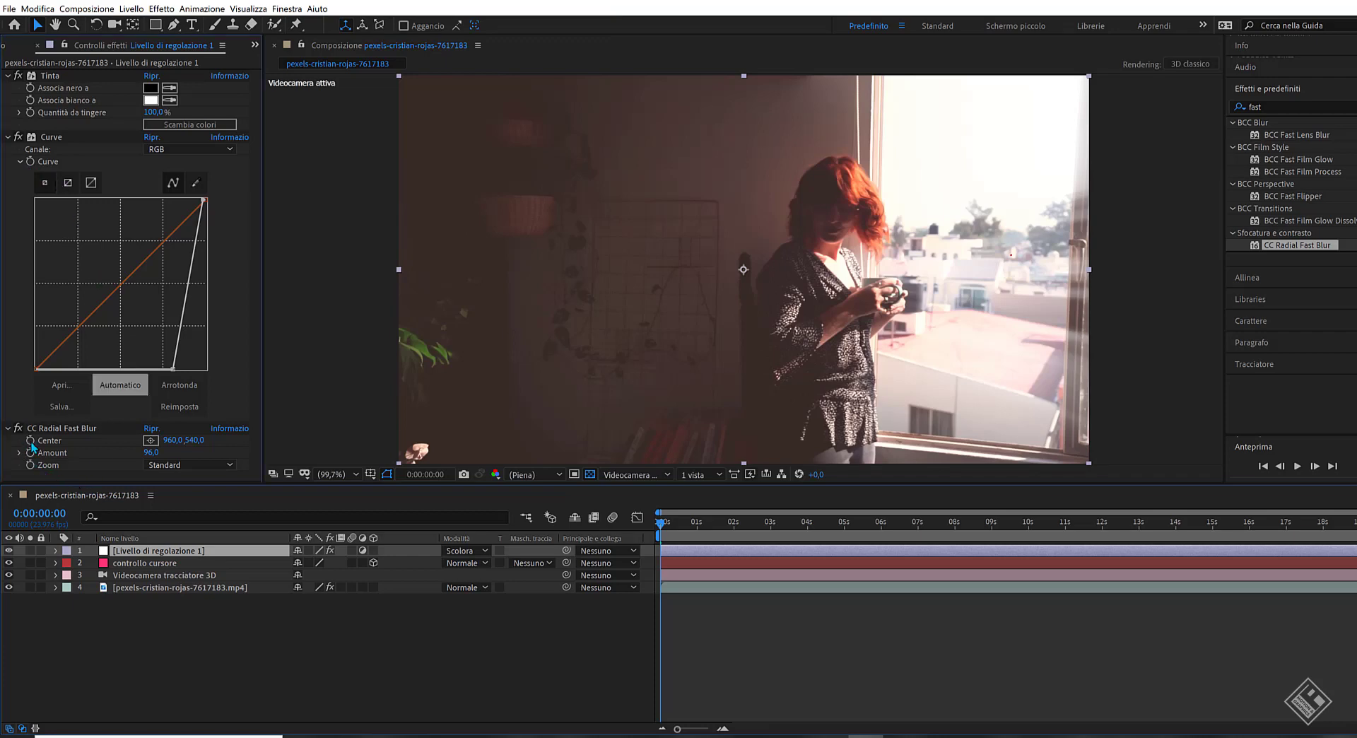
Step: Link the blur's Center to the null with the expression thisComp.layer("controllo cursore").toComp([0,0,0]);
{"action": "left_click", "coordinate": [31, 442], "text": "alt"}
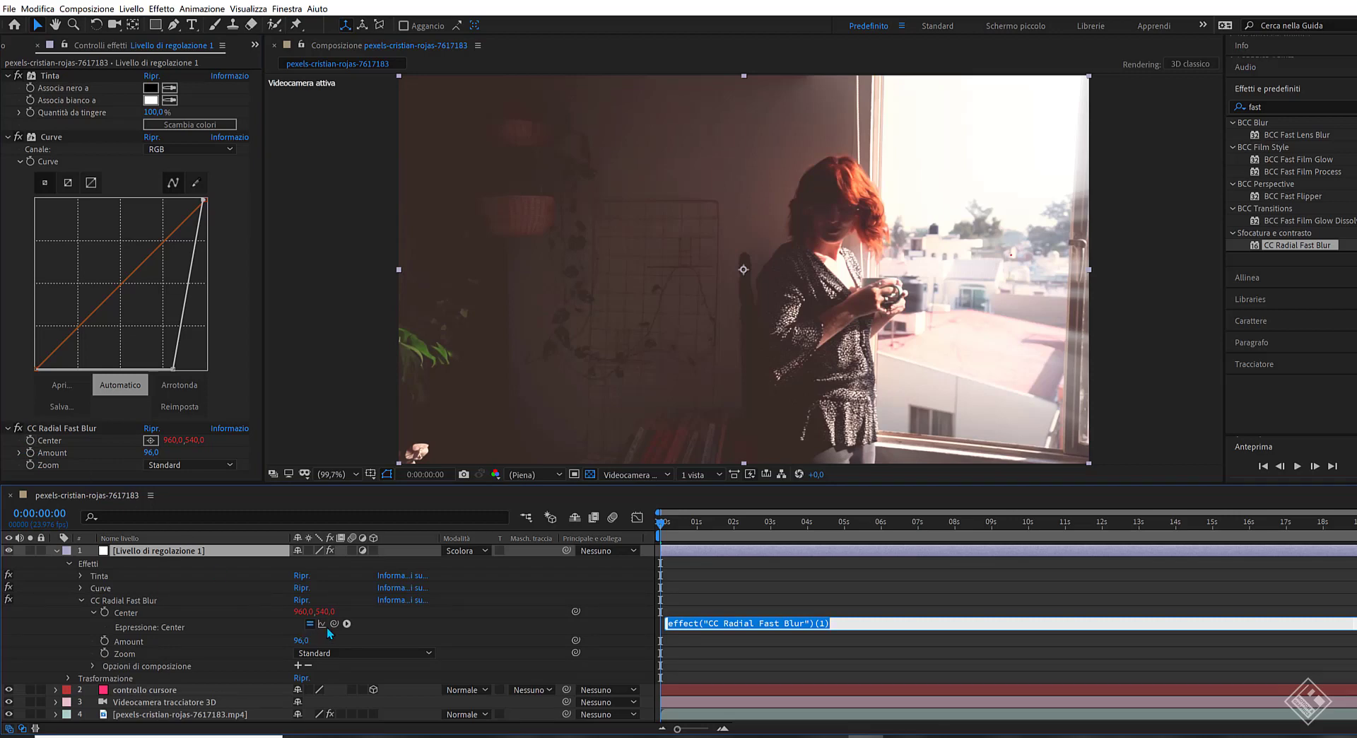
{"action": "left_click_drag", "start_coordinate": [334, 624], "coordinate": [138, 696]}
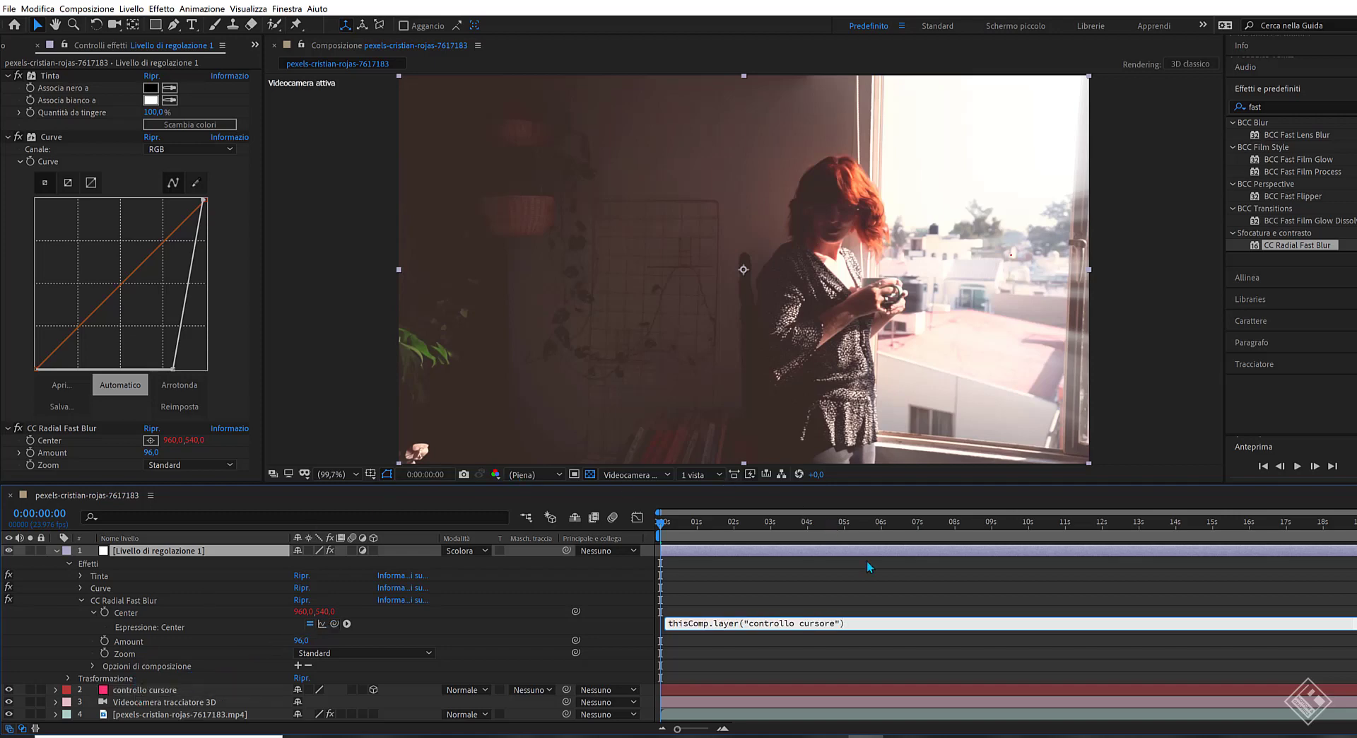
{"action": "type", "text": ".toComp([0,0,0]);"}
{"action": "left_click", "coordinate": [793, 661]}
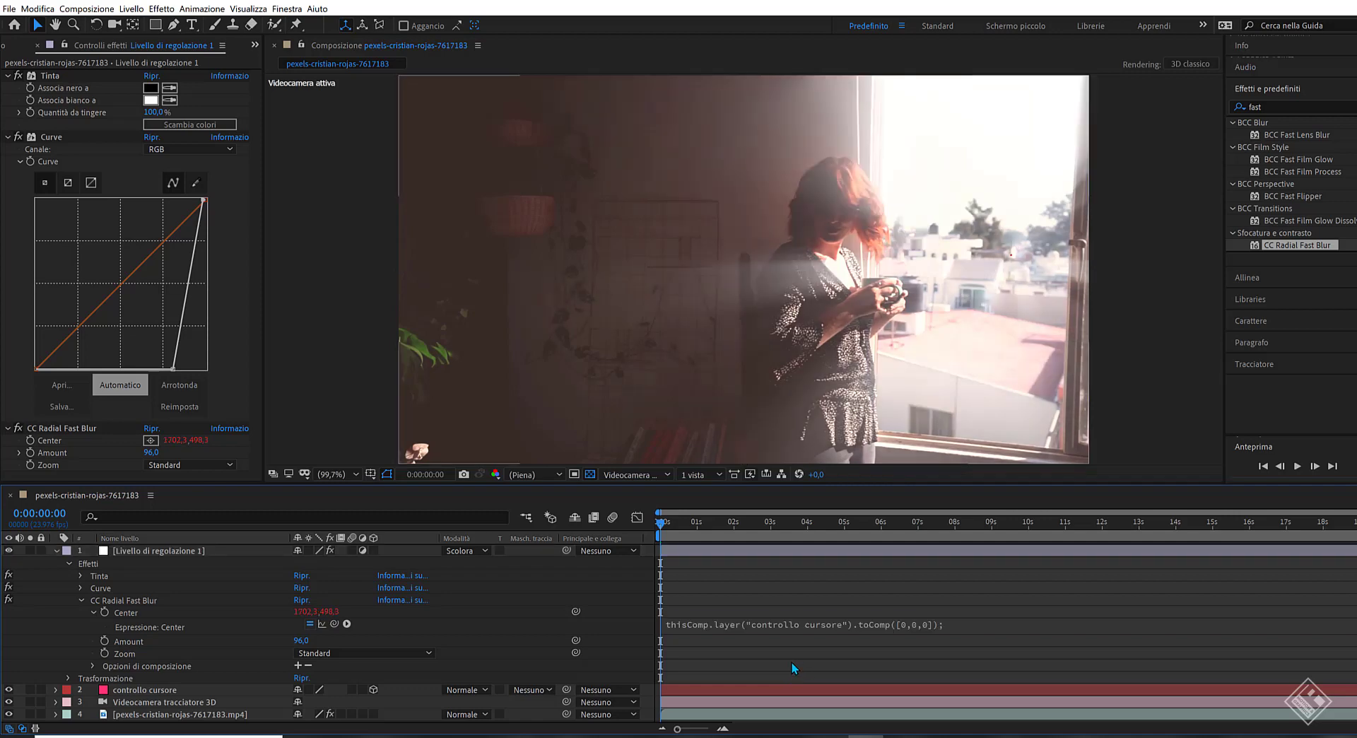
Step: Move the controllo cursore null outside the frame beyond the window, to position 9608,6, -1675,8, 10862,3
{"action": "key", "text": "p"}
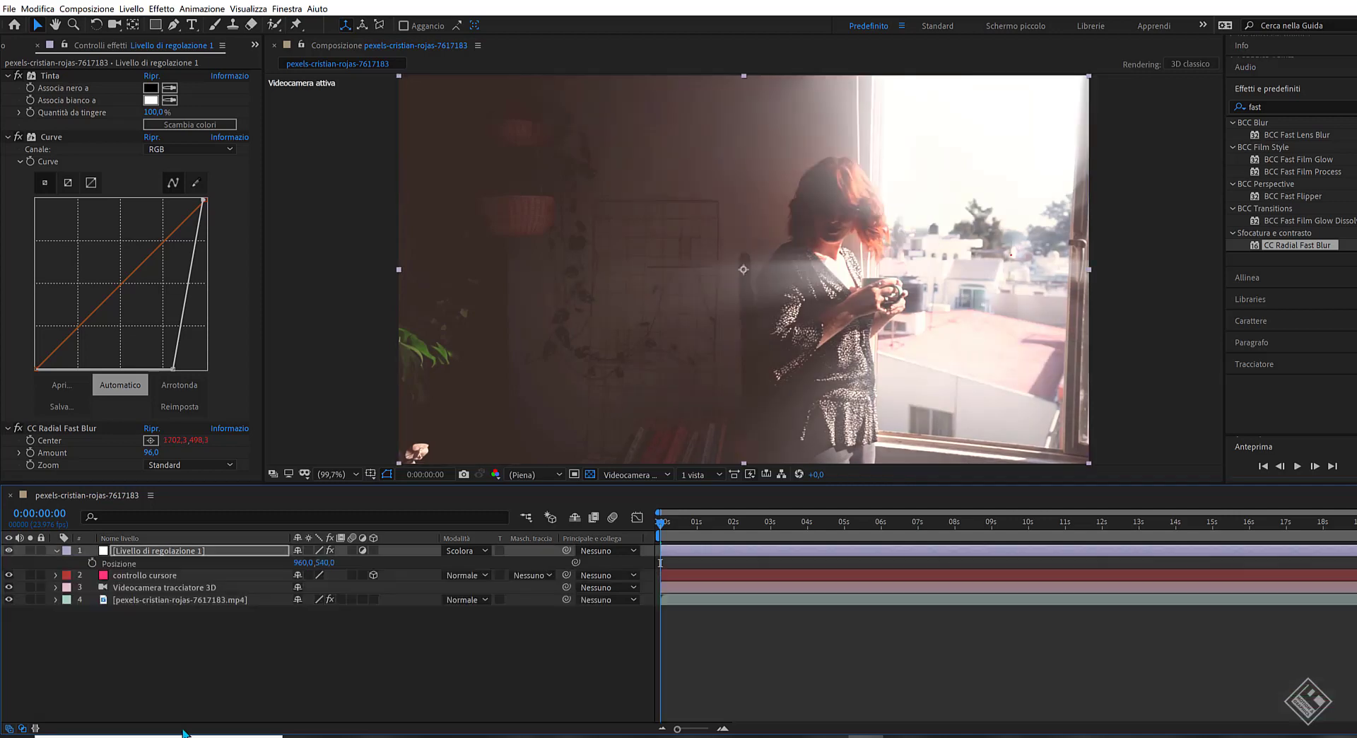
{"action": "left_click", "coordinate": [145, 576]}
{"action": "key", "text": "p"}
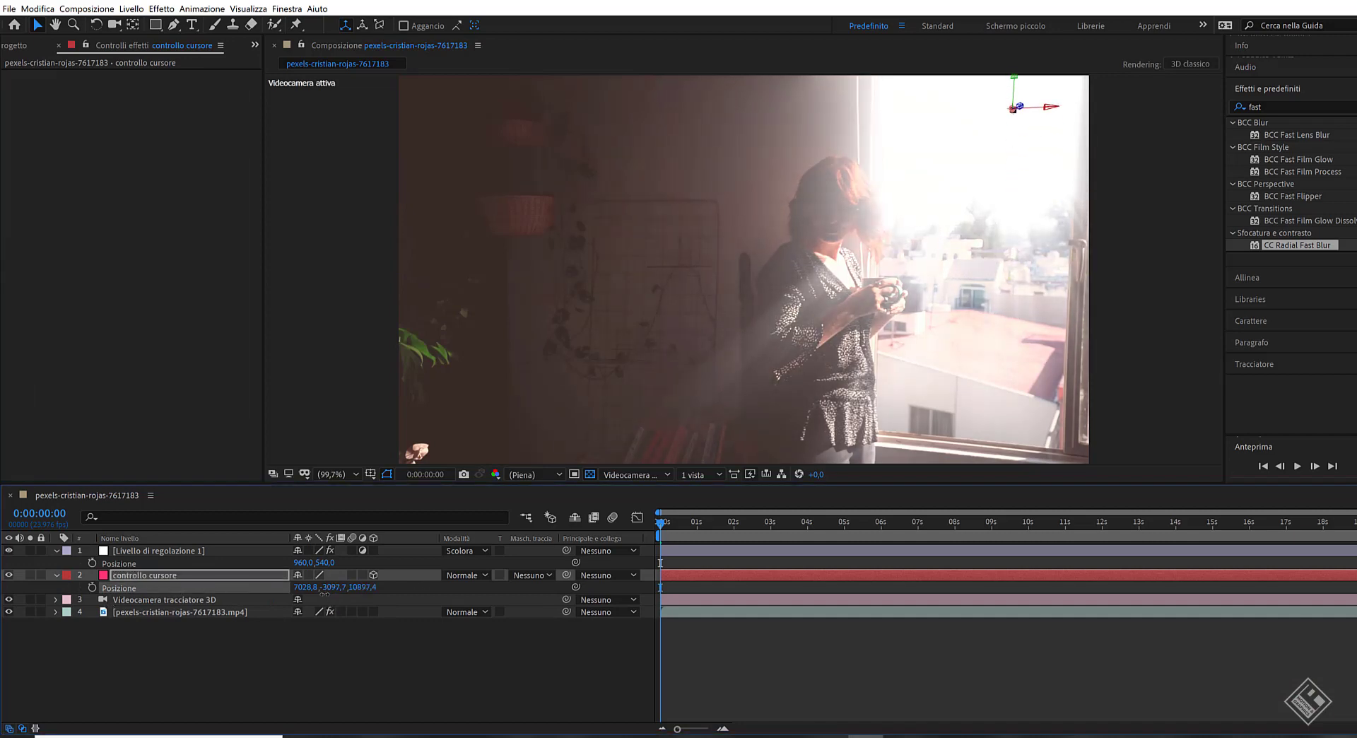
{"action": "left_click_drag", "start_coordinate": [305, 588], "coordinate": [493, 589]}
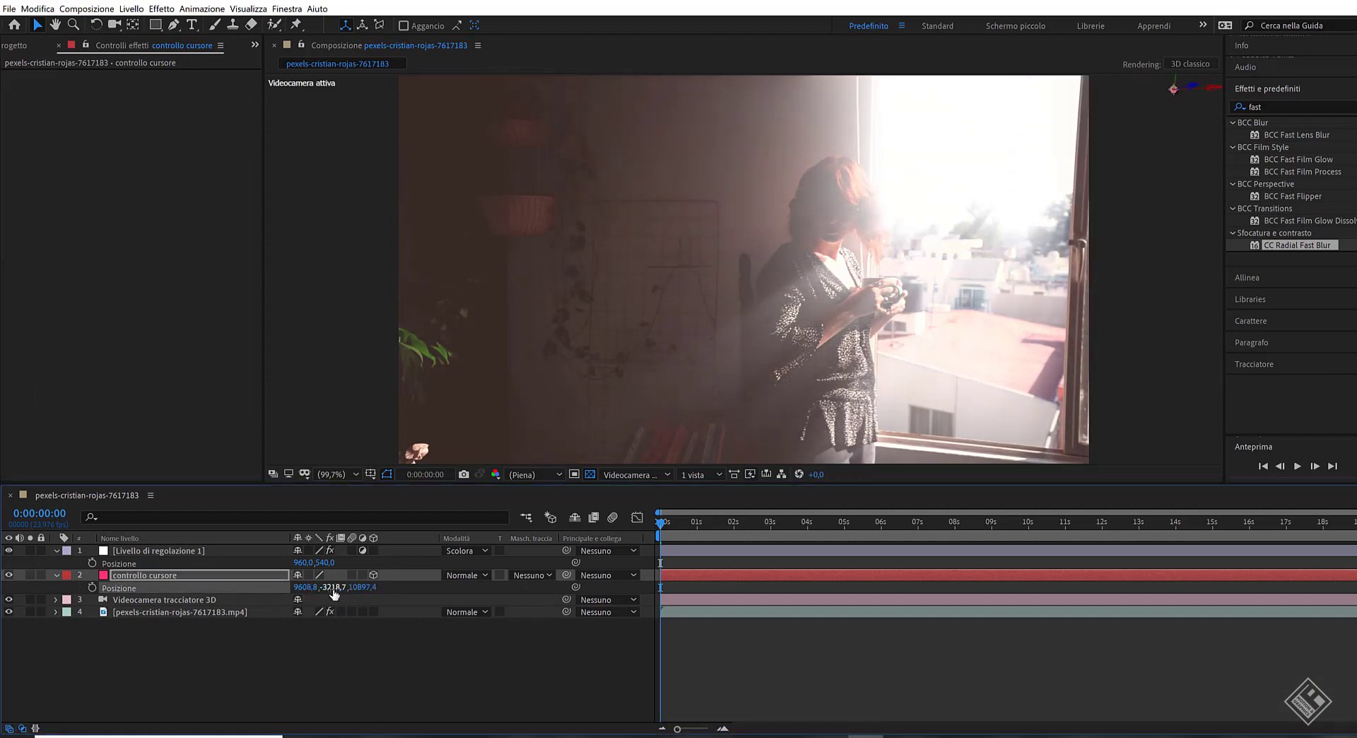
{"action": "left_click_drag", "start_coordinate": [332, 588], "coordinate": [460, 616]}
{"action": "key", "text": "comma"}
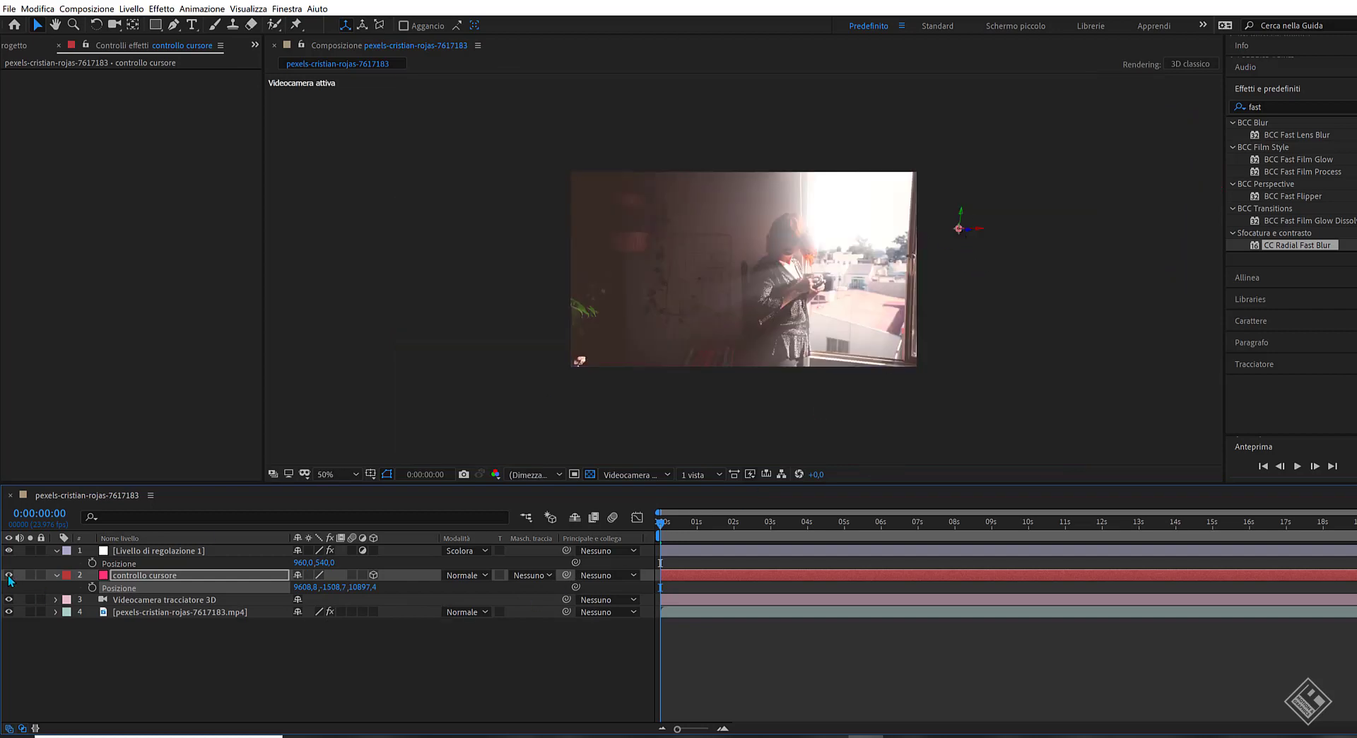
{"action": "key", "text": "shift+slash"}
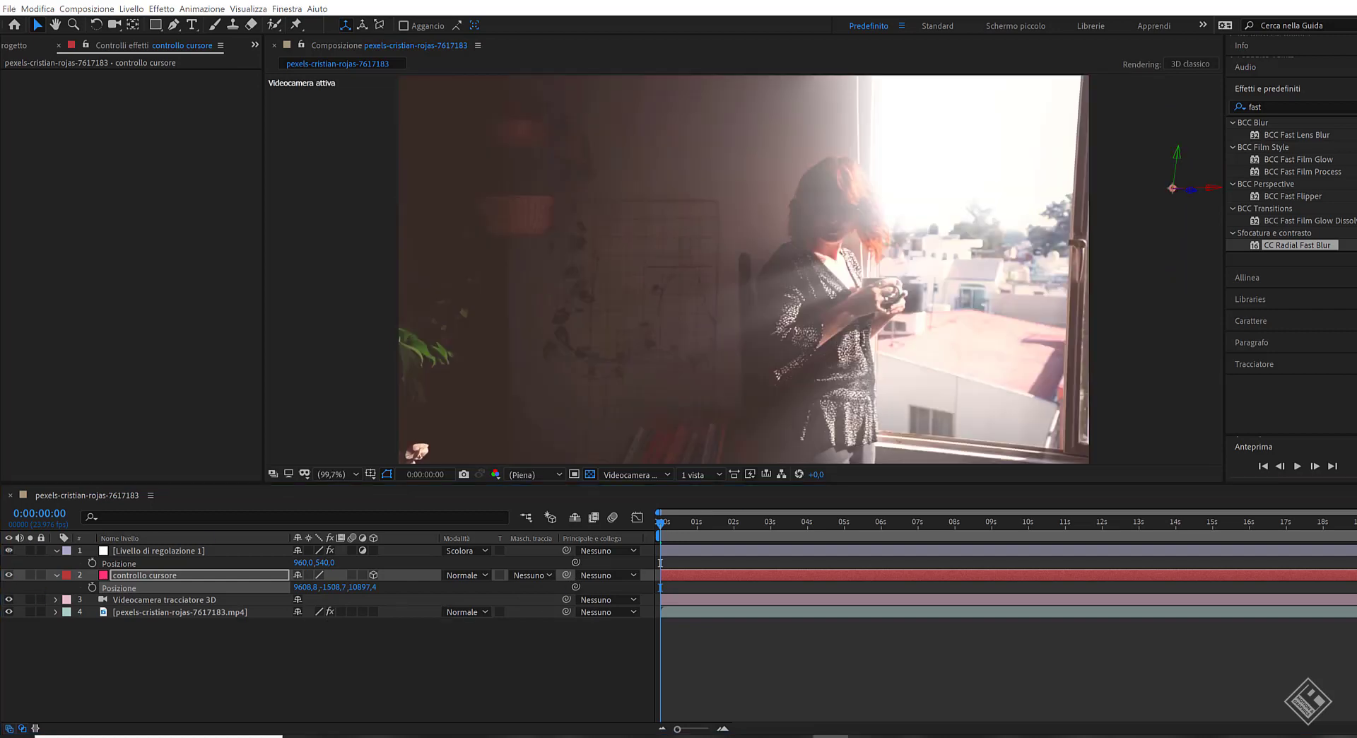
{"action": "left_click_drag", "start_coordinate": [1175, 153], "coordinate": [1177, 144]}
Step: Add a second Curve effect below the blur on the adjustment layer, raising the red midtones and lowering the Blu channel's midtones
{"action": "key", "text": "ctrl+Up"}
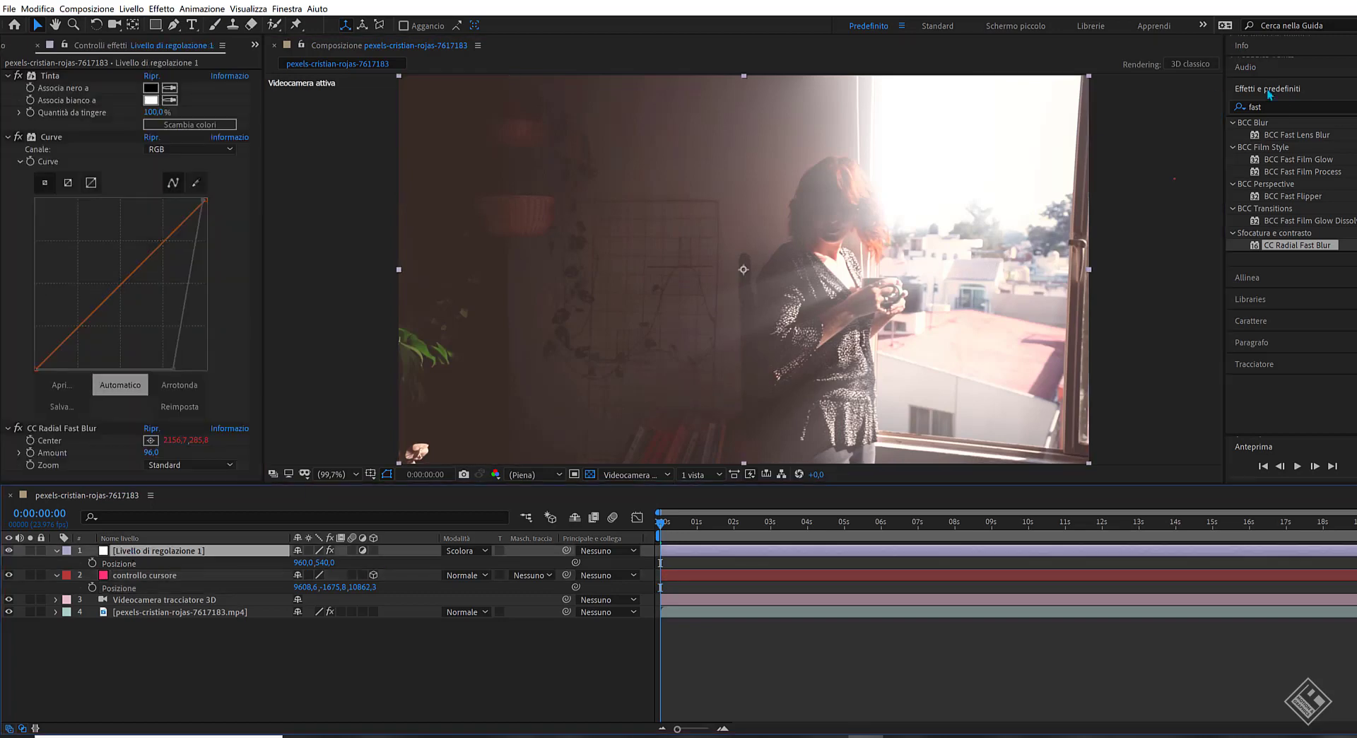
{"action": "left_click", "coordinate": [1272, 106]}
{"action": "type", "text": "curve"}
{"action": "left_click_drag", "start_coordinate": [1287, 171], "coordinate": [176, 302]}
{"action": "left_click", "coordinate": [191, 207]}
{"action": "left_click", "coordinate": [172, 236]}
{"action": "left_click_drag", "start_coordinate": [115, 348], "coordinate": [127, 352]}
{"action": "left_click", "coordinate": [193, 210]}
{"action": "left_click", "coordinate": [168, 263]}
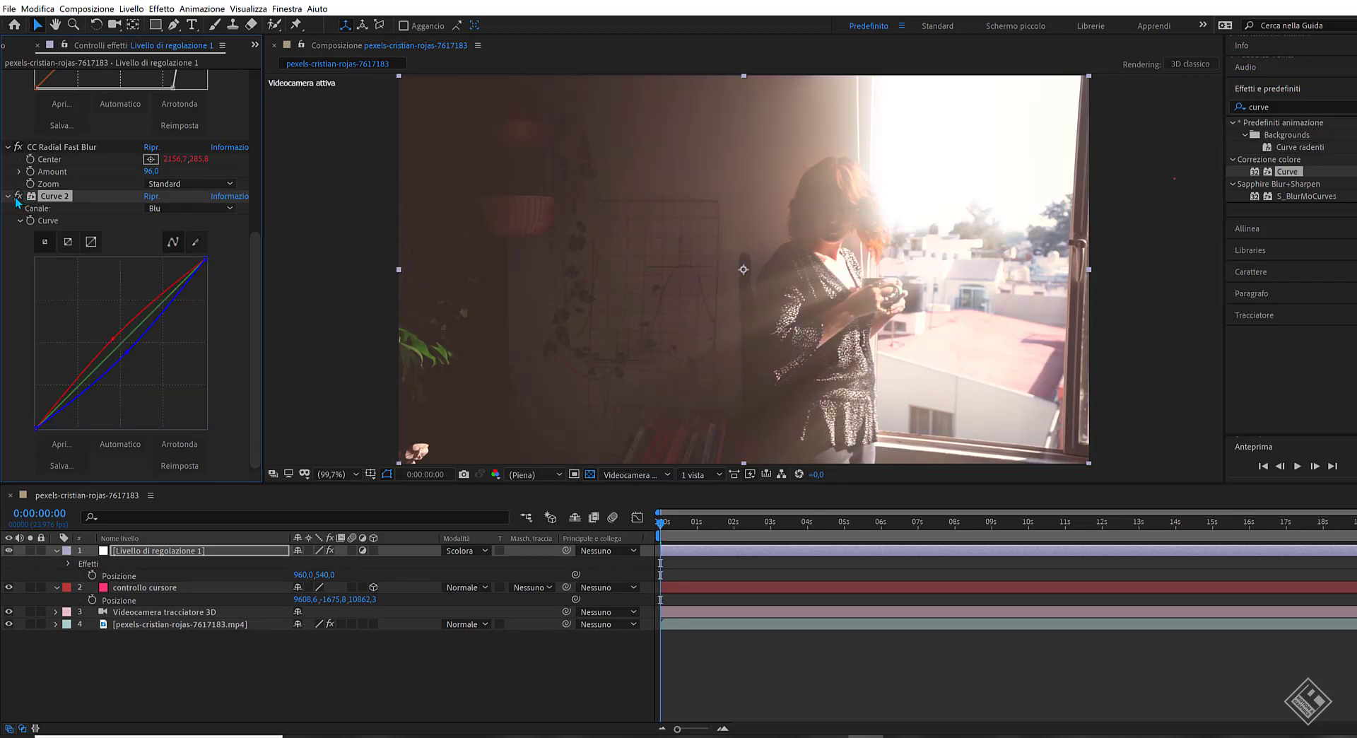
Step: Return the second Curve effect to the RGB channel, lower its white point and shift its black point slightly inward
{"action": "left_click", "coordinate": [189, 208]}
{"action": "left_click", "coordinate": [185, 219]}
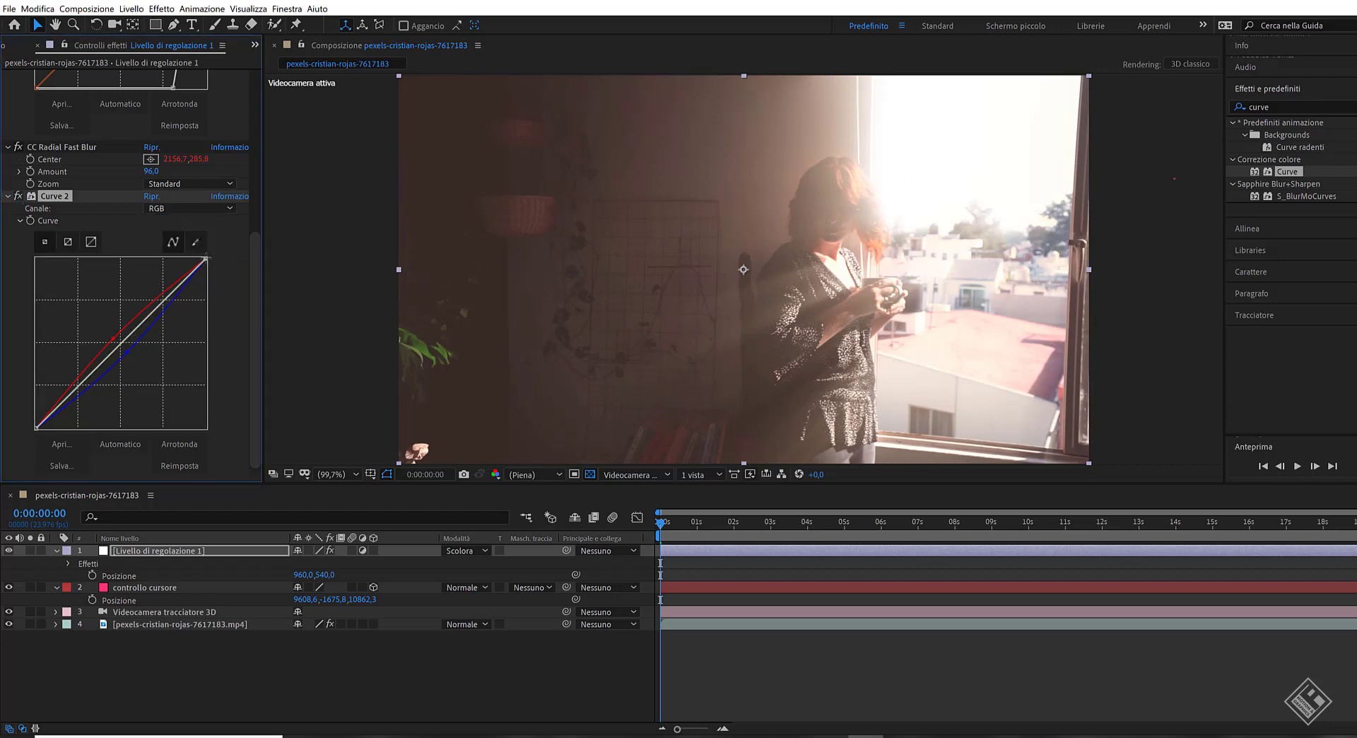
{"action": "left_click_drag", "start_coordinate": [206, 259], "coordinate": [209, 288]}
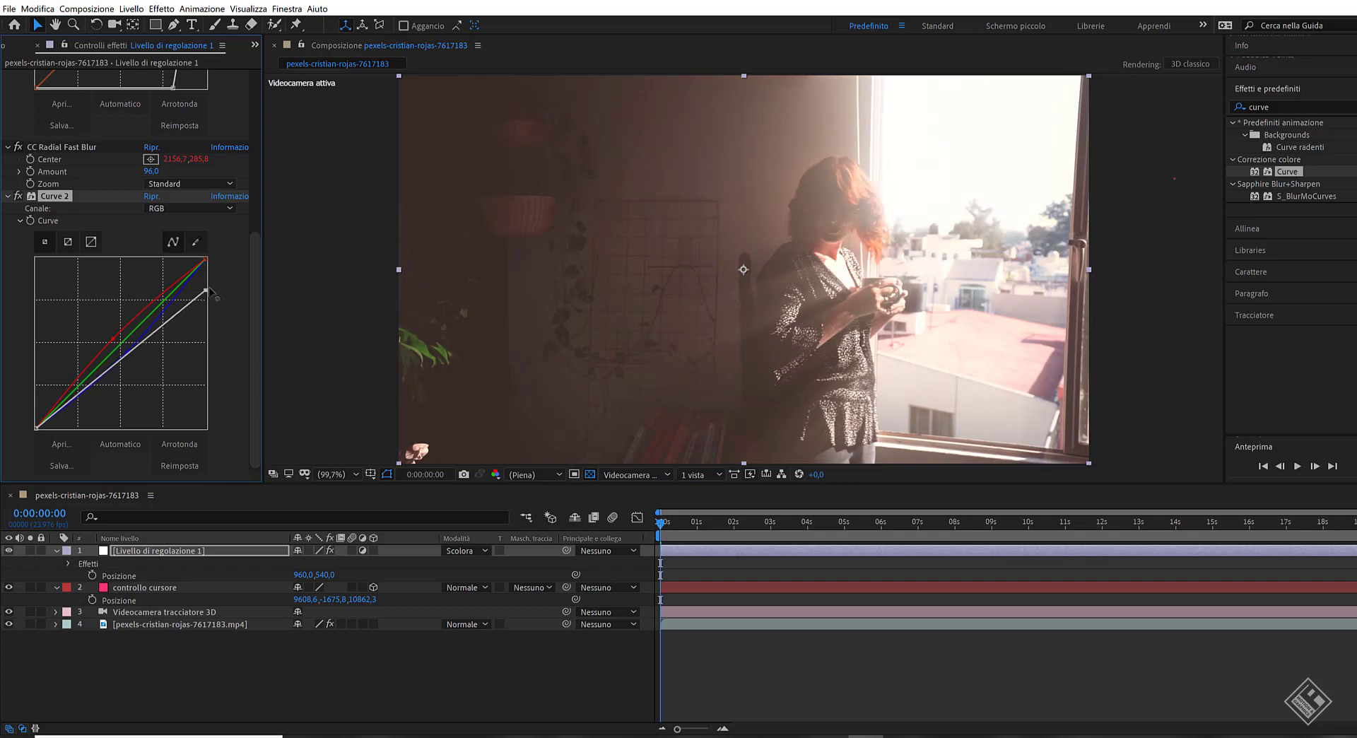
{"action": "left_click_drag", "start_coordinate": [35, 427], "coordinate": [51, 428]}
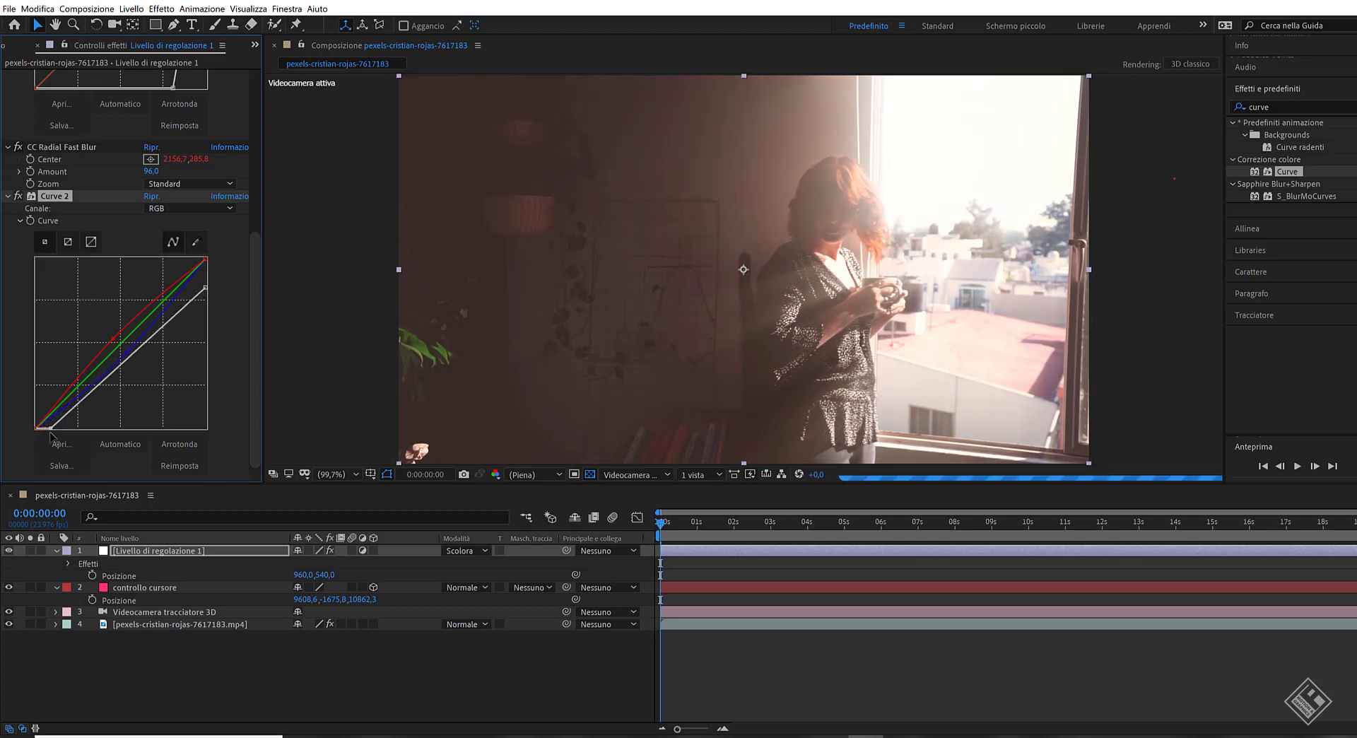
Step: Play back the footage to check the light rays in motion
{"action": "key", "text": "space"}
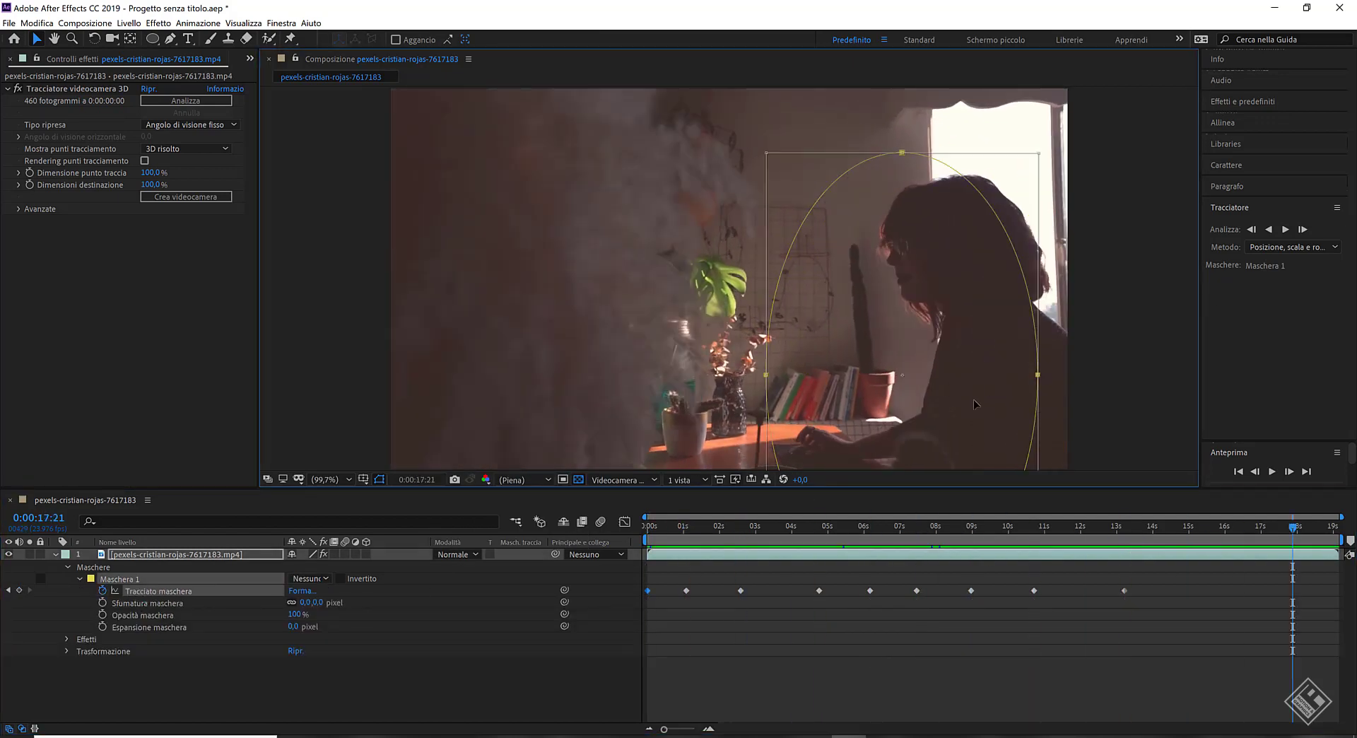
Step: At the start of the clip, set Maschera 1's mode to Sottrai and its feather to 55 pixels
{"action": "key", "text": "Home"}
{"action": "left_click", "coordinate": [308, 578]}
{"action": "left_click", "coordinate": [311, 613]}
{"action": "left_click", "coordinate": [578, 479]}
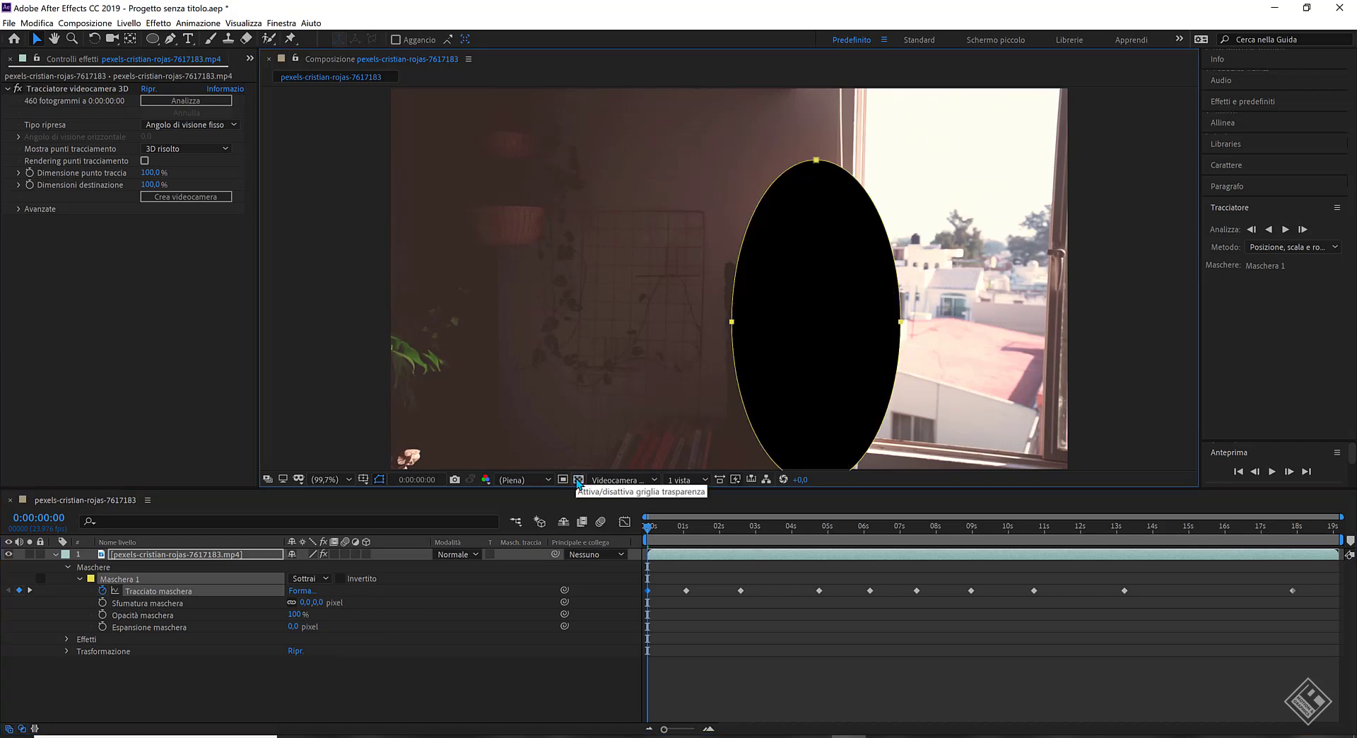
{"action": "left_click_drag", "start_coordinate": [300, 604], "coordinate": [356, 601]}
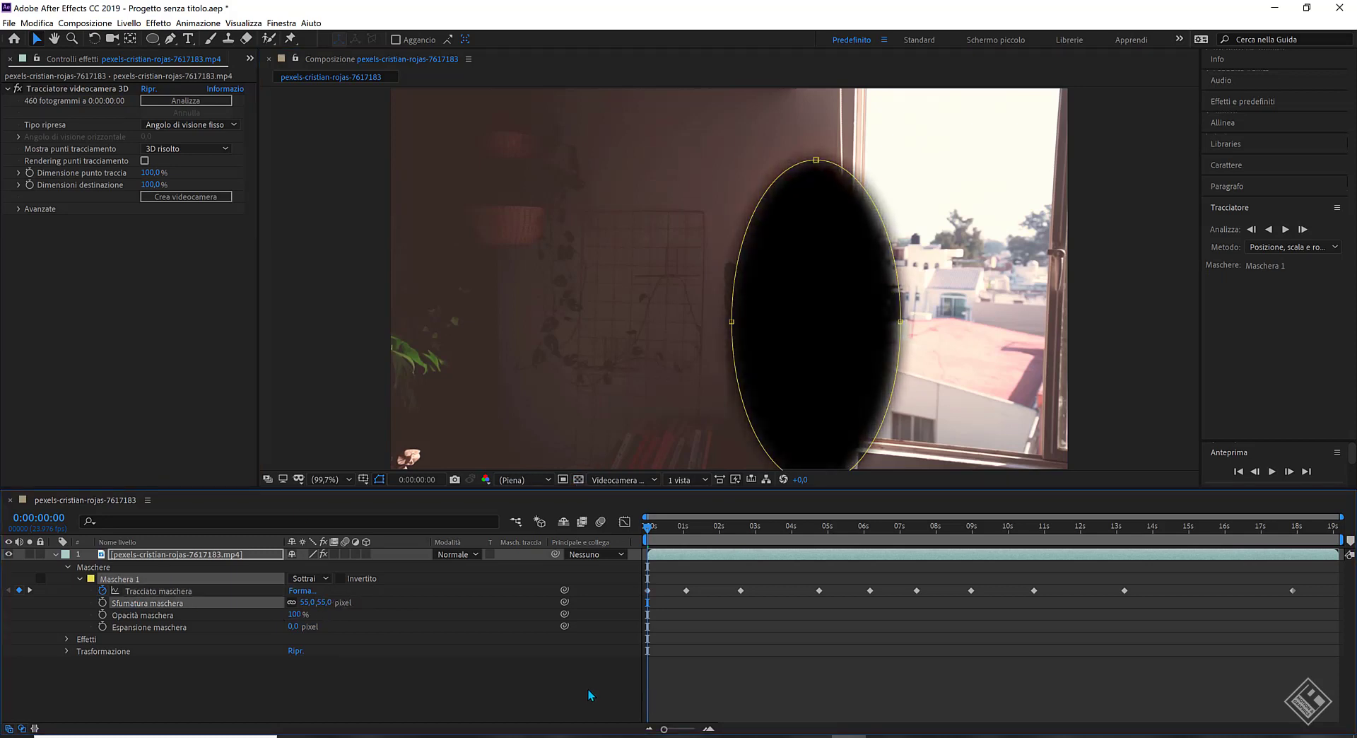
Step: Preview the tracked, feathered mask over the footage and set Maschera 1's mode to Nessuno
{"action": "left_click", "coordinate": [588, 689]}
{"action": "key", "text": "space"}
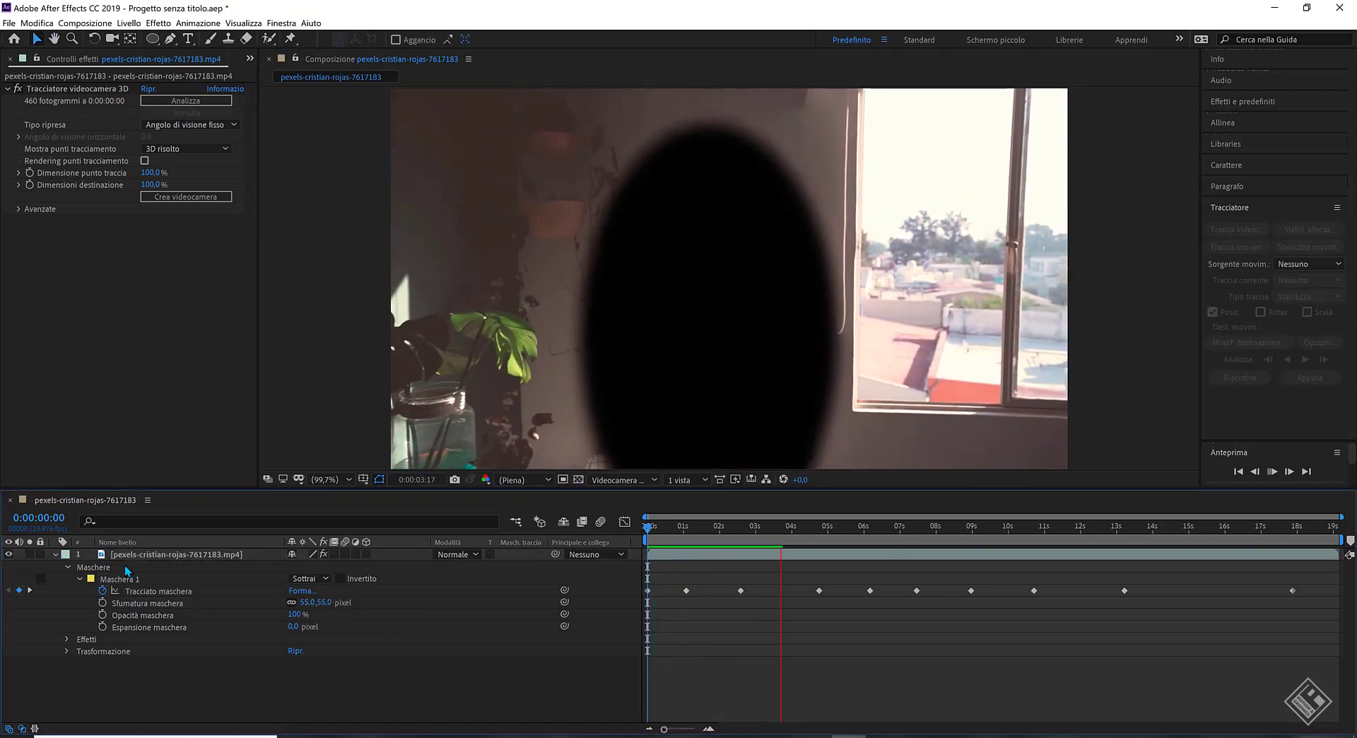
{"action": "key", "text": "ctrl+a"}
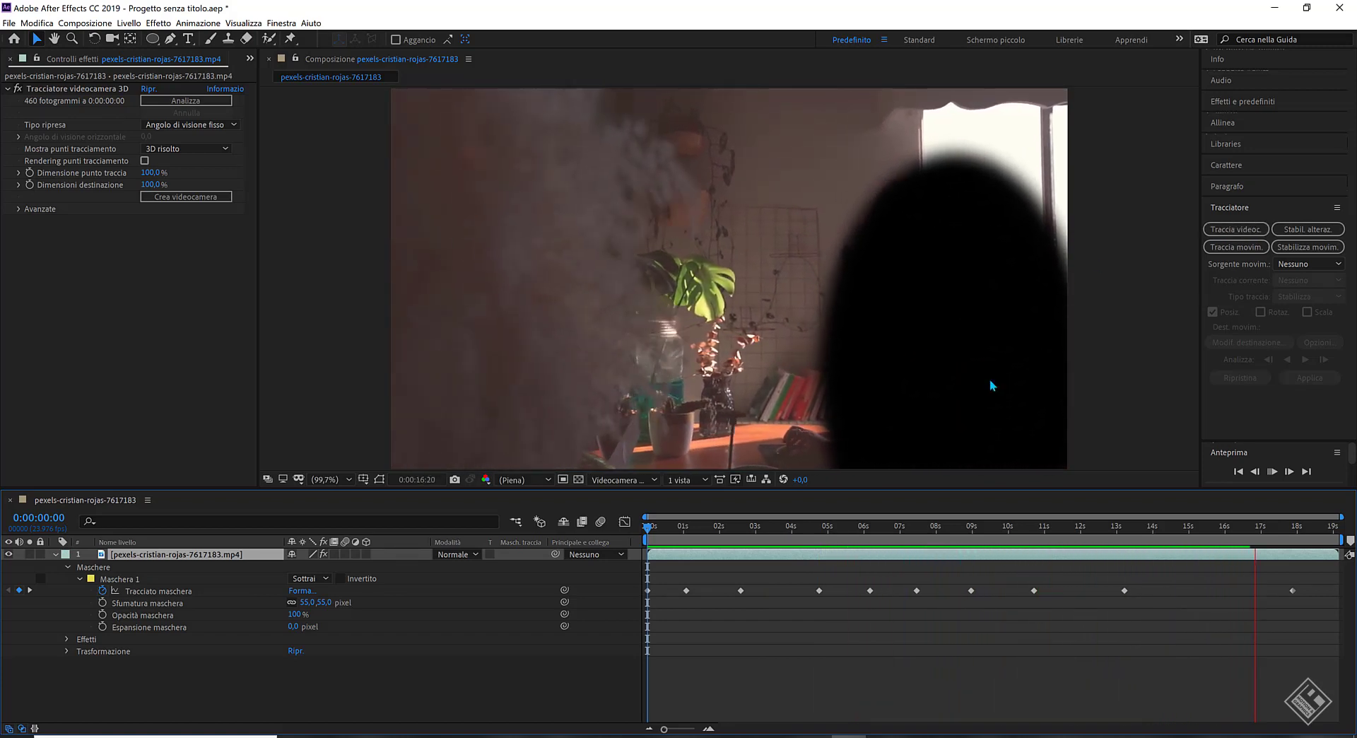
{"action": "key", "text": "space"}
{"action": "left_click", "coordinate": [309, 578]}
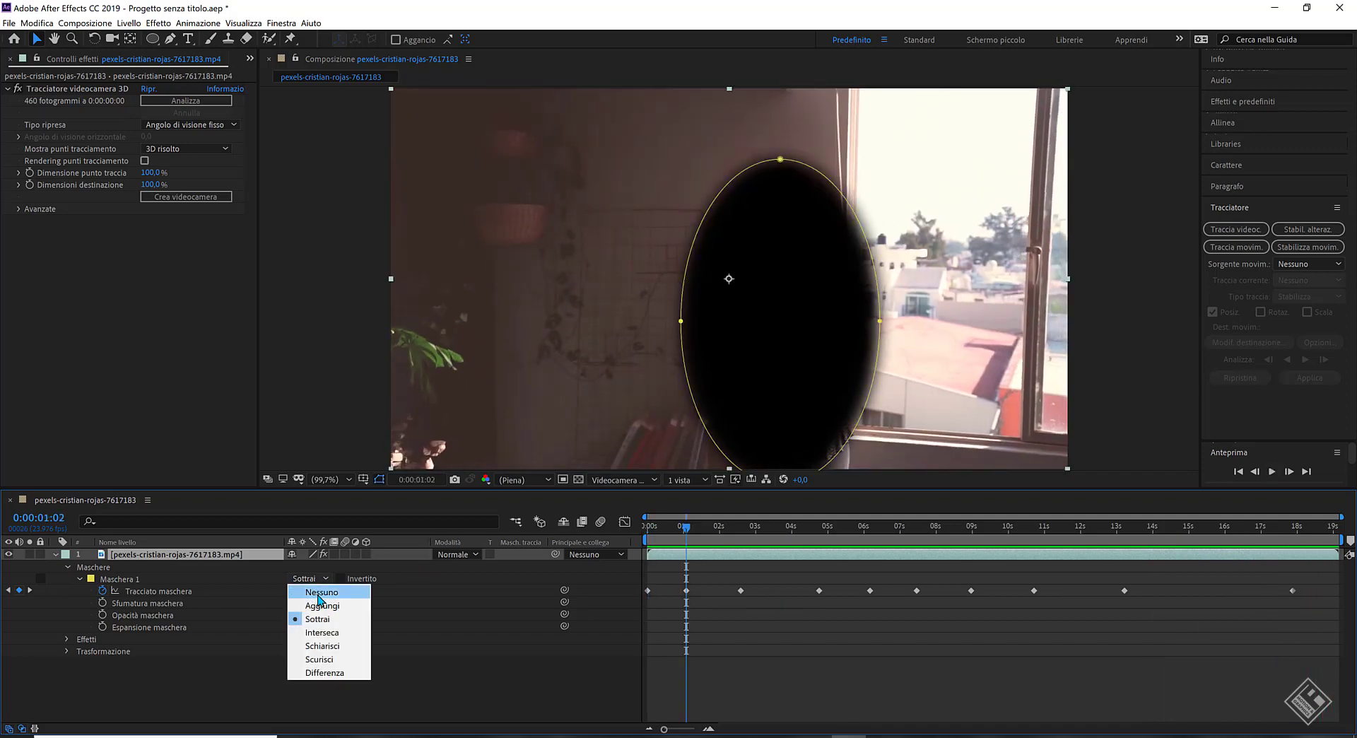
{"action": "left_click", "coordinate": [320, 591]}
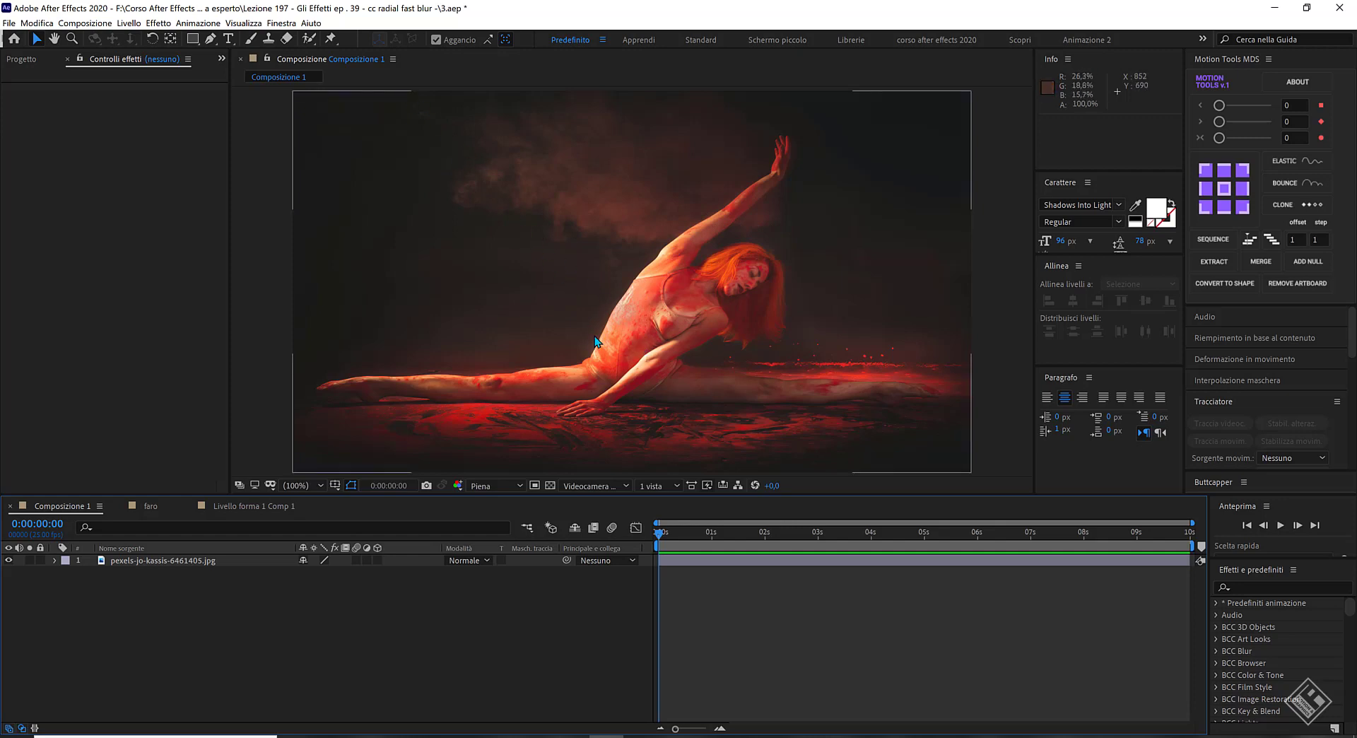
Step: Draw a circle about 303 px in diameter in the photo's upper-left area and fill it with white
{"action": "left_click", "coordinate": [193, 39]}
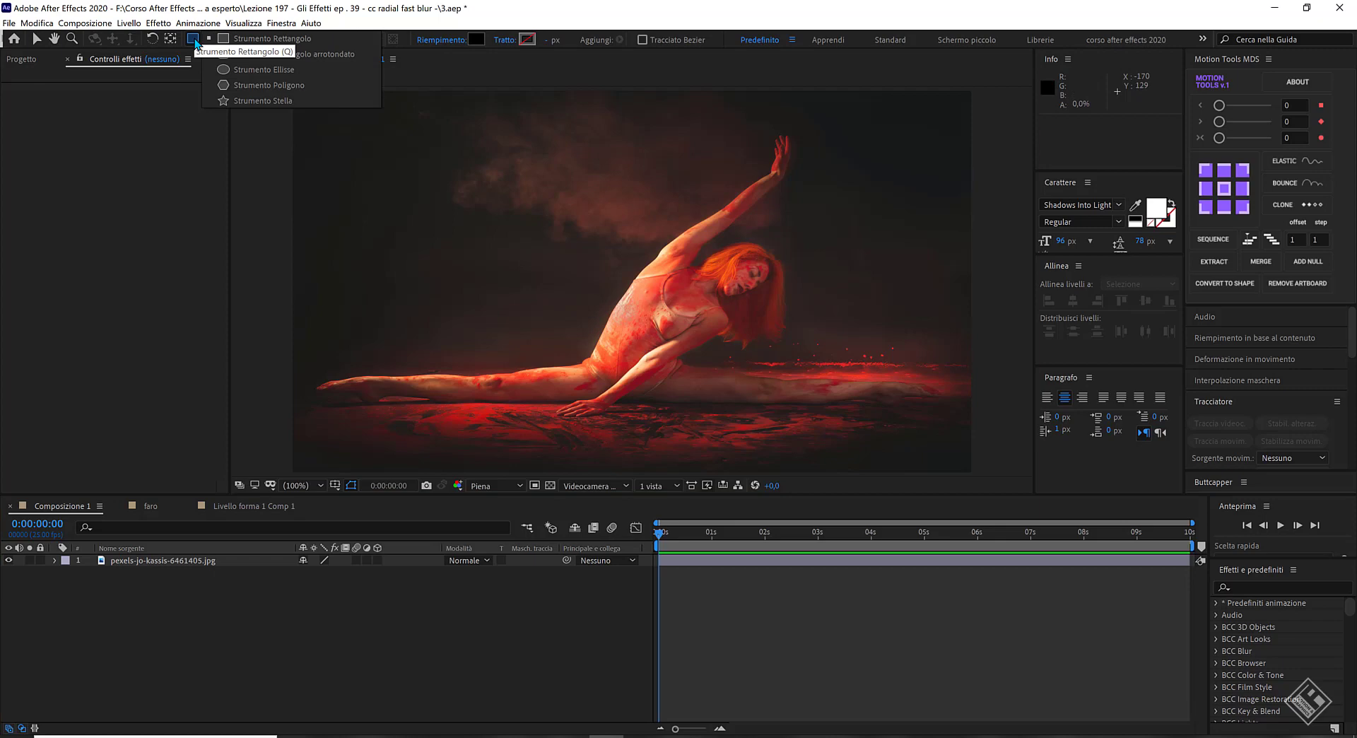
{"action": "left_click", "coordinate": [263, 69]}
{"action": "left_click_drag", "start_coordinate": [400, 131], "coordinate": [509, 238]}
{"action": "left_click", "coordinate": [477, 39]}
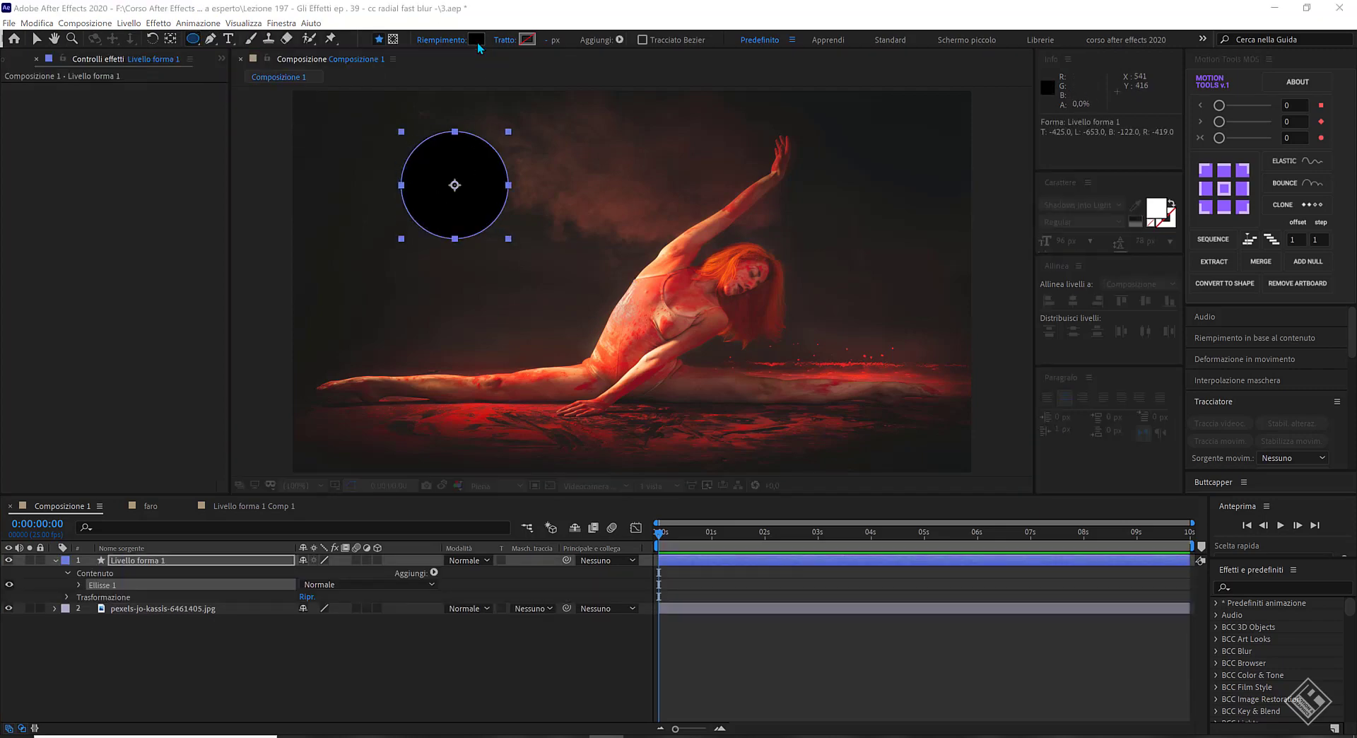
{"action": "left_click", "coordinate": [237, 148]}
{"action": "left_click_drag", "start_coordinate": [214, 212], "coordinate": [214, 33]}
{"action": "left_click", "coordinate": [327, 36]}
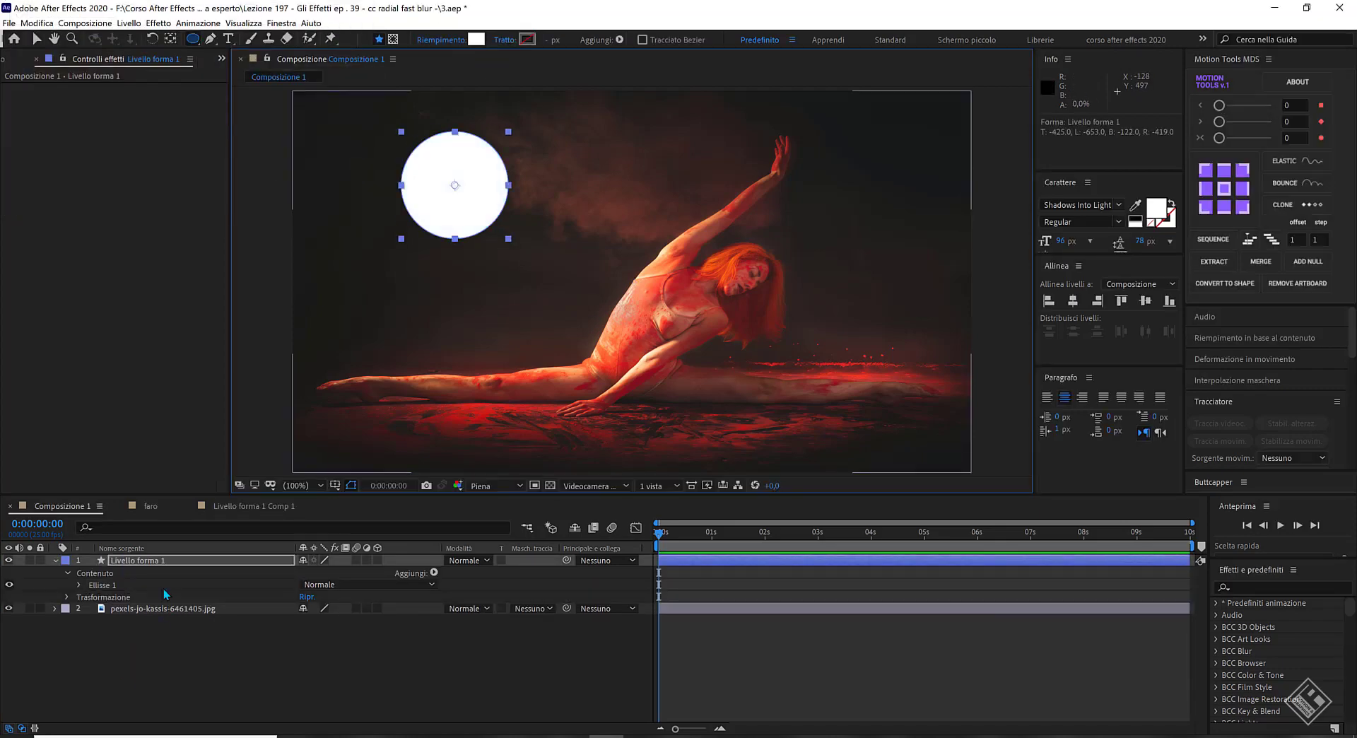
Step: Precompose the circle's shape layer into a new composition named ellisse
{"action": "right_click", "coordinate": [164, 563]}
{"action": "left_click", "coordinate": [216, 496]}
{"action": "type", "text": "ellisse"}
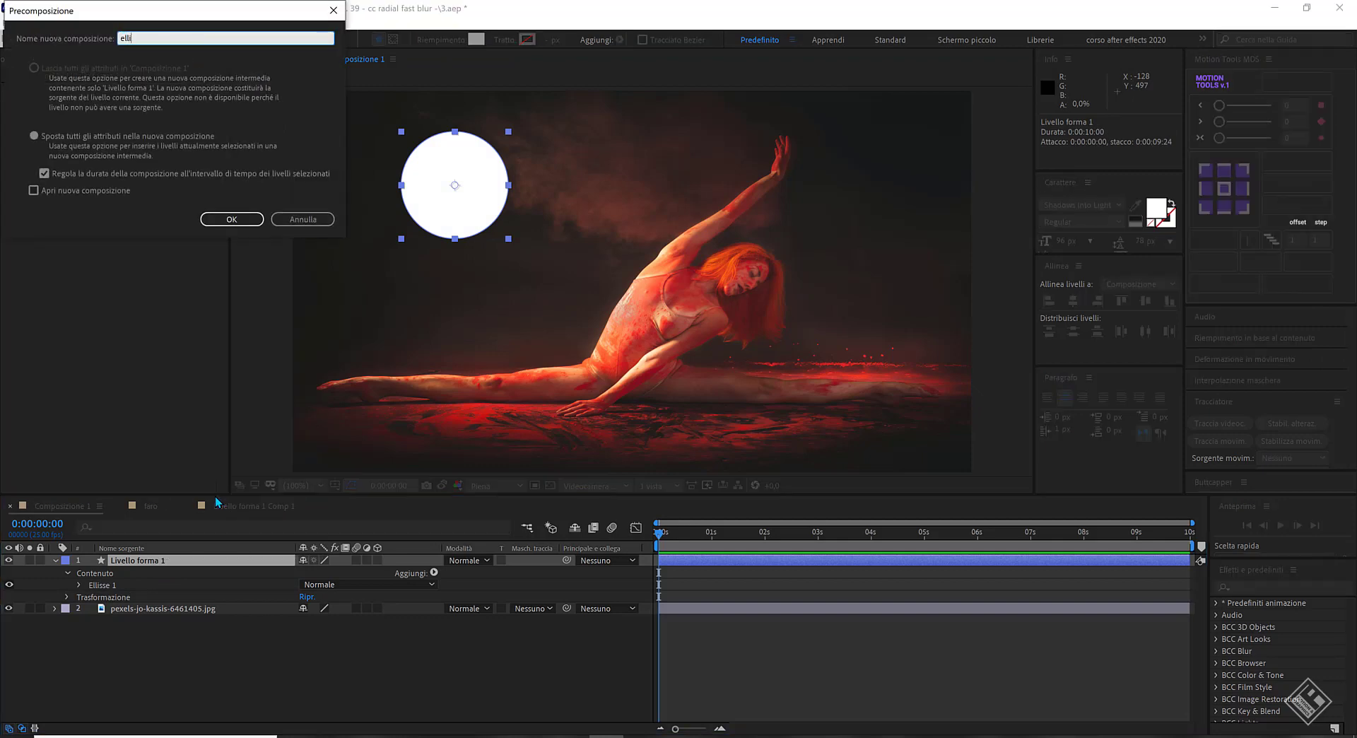
{"action": "key", "text": "Return"}
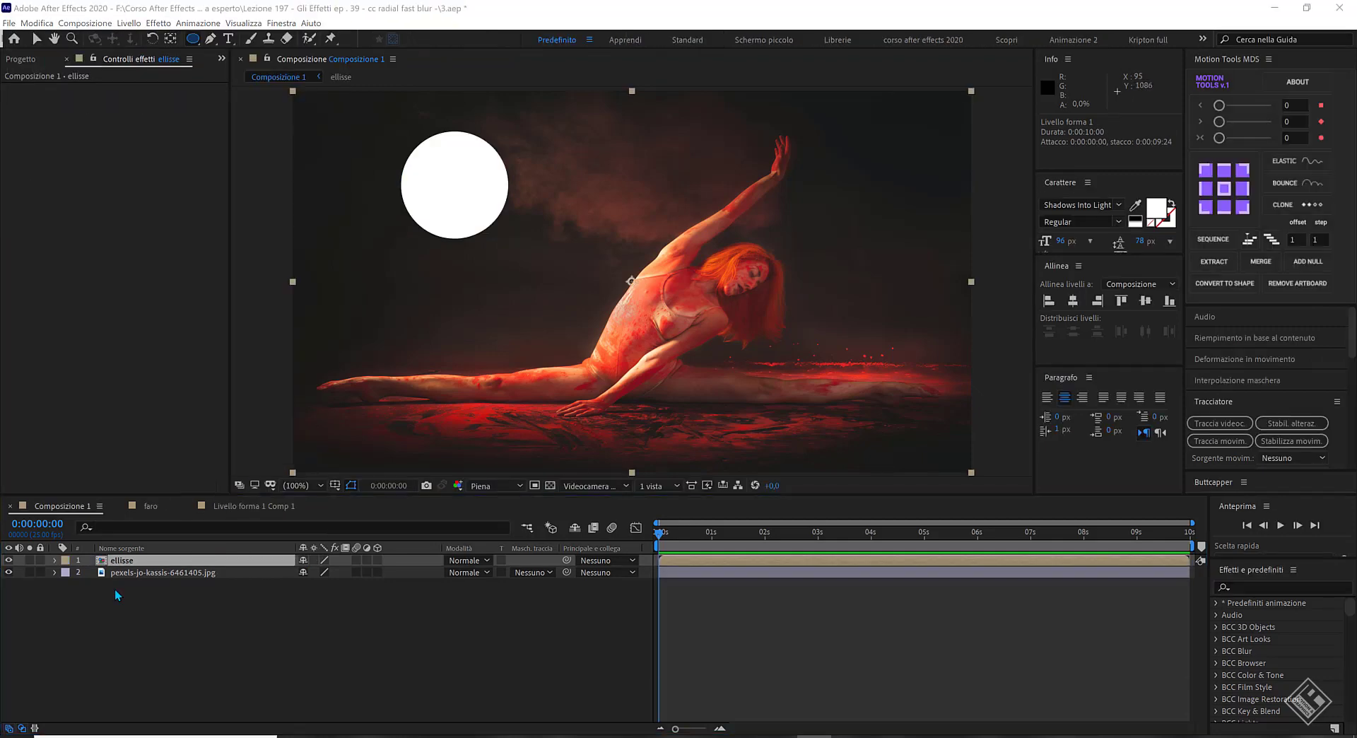
Step: Apply CC Radial Fast Blur to the ellisse layer with an Amount of 97
{"action": "key", "text": "ctrl+space"}
{"action": "type", "text": "fast"}
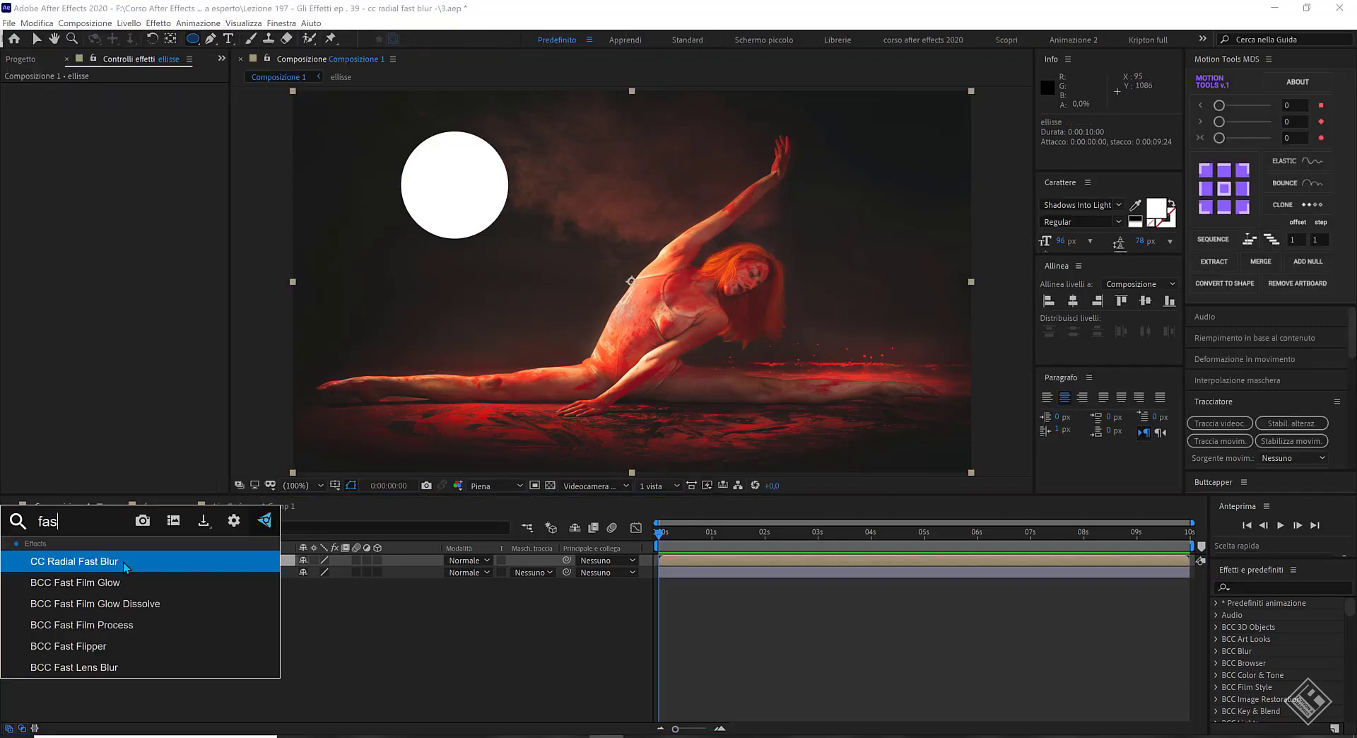
{"action": "left_click", "coordinate": [123, 562]}
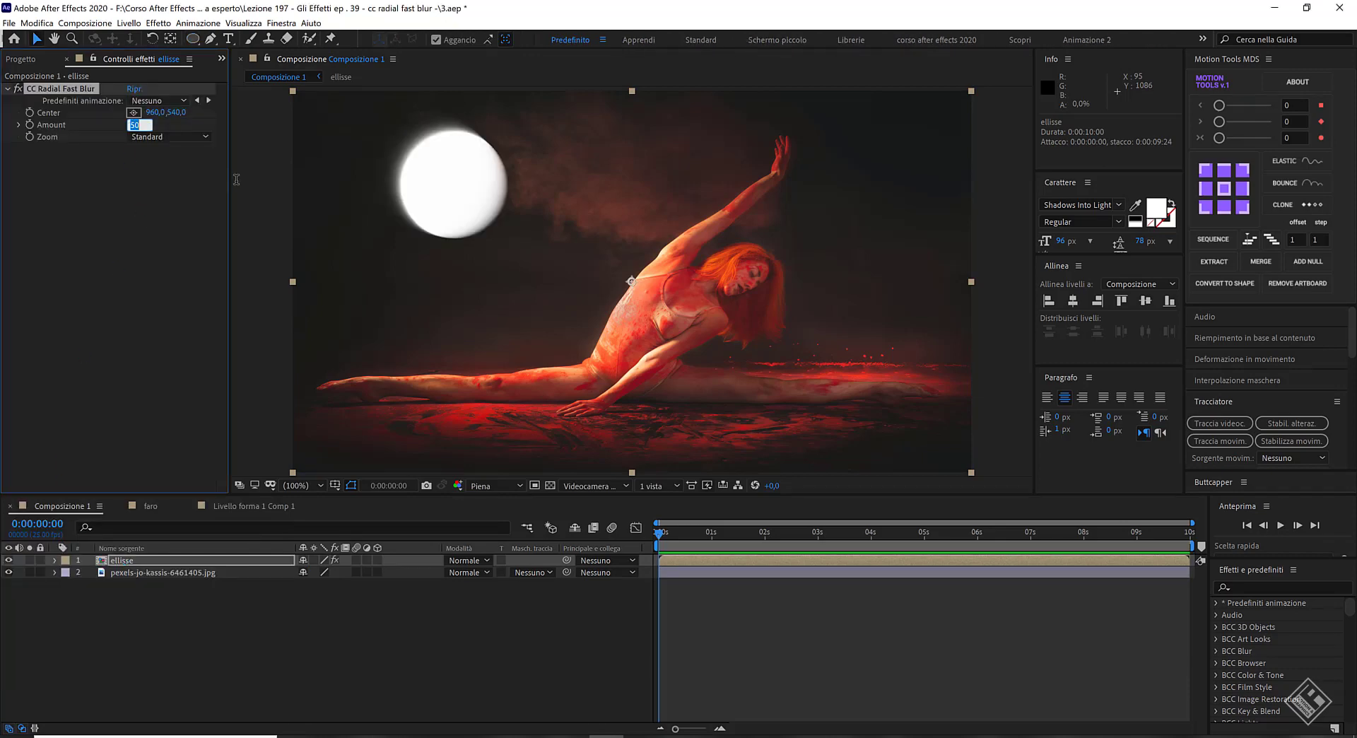
{"action": "type", "text": "97,"}
{"action": "key", "text": "Return"}
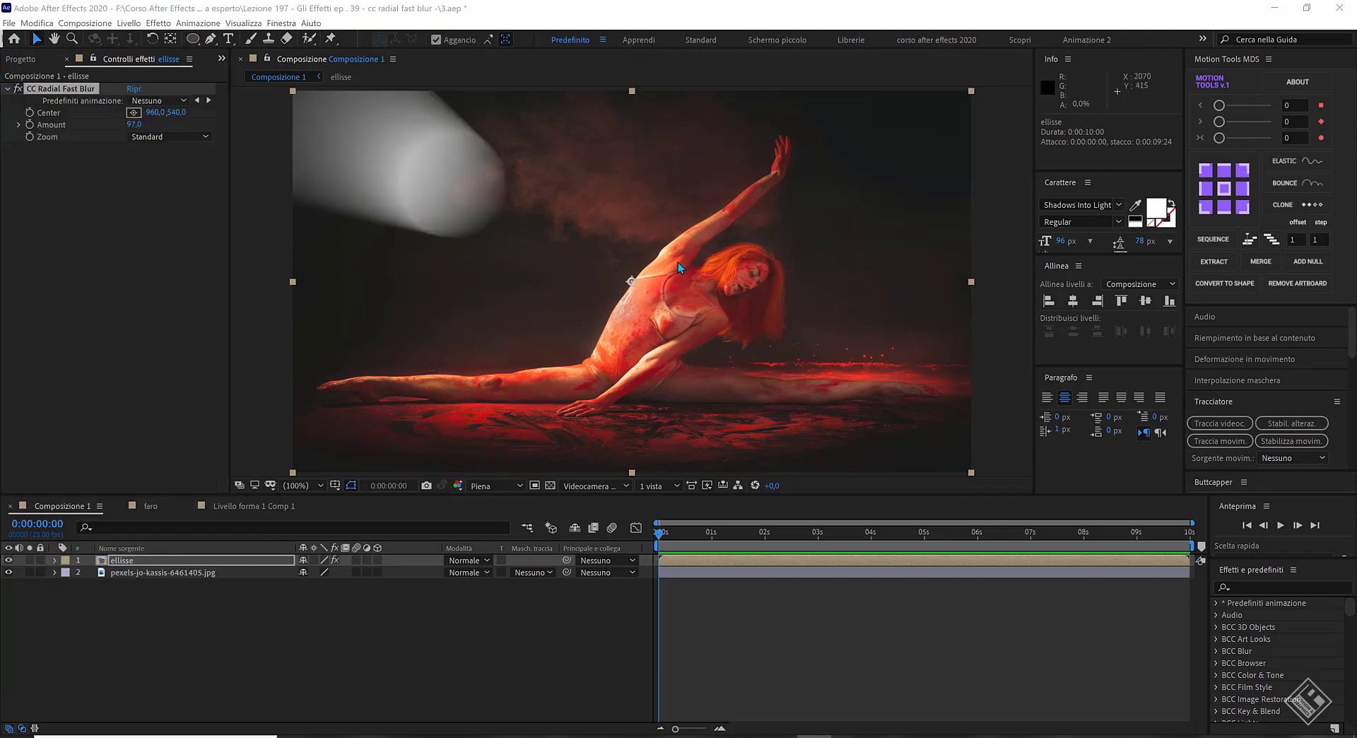
Step: Place the blur's Center above the frame's upper-left corner, at about -8, -462
{"action": "key", "text": "comma"}
{"action": "key", "text": "comma"}
{"action": "left_click", "coordinate": [133, 112]}
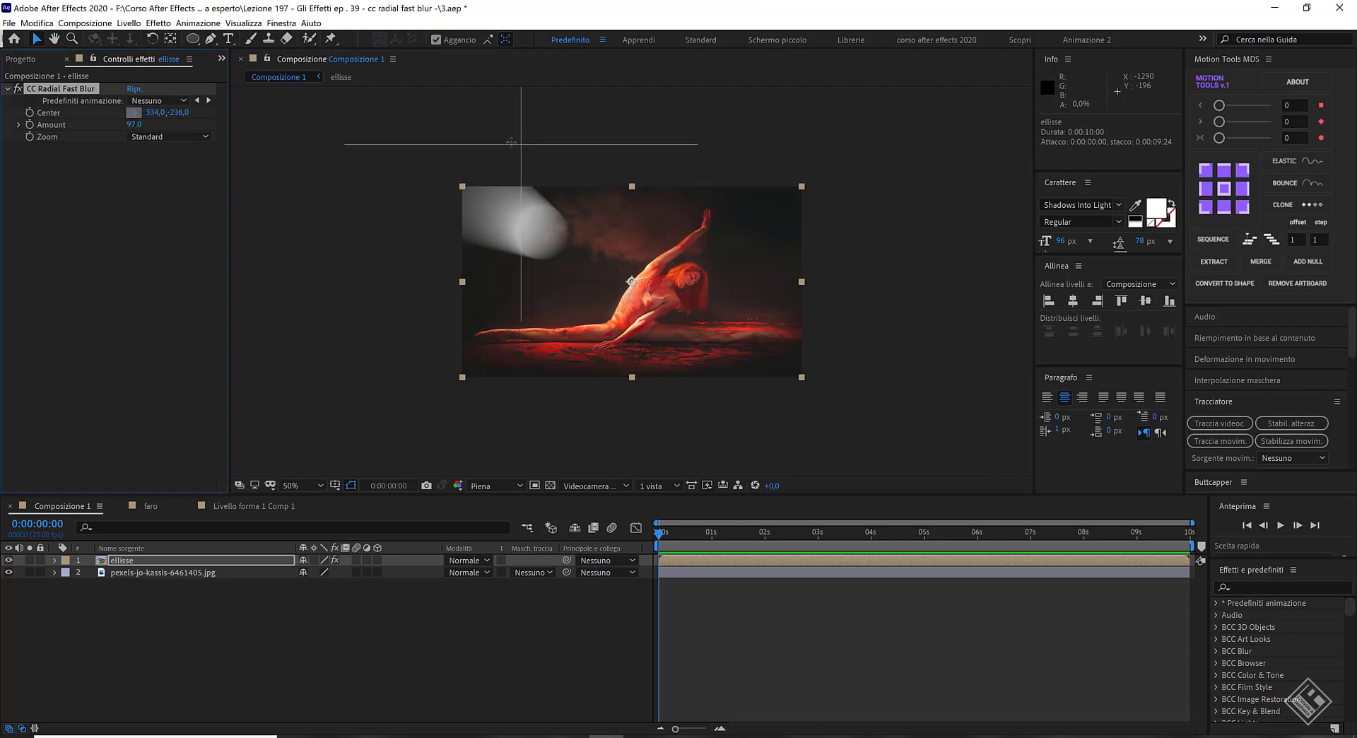
{"action": "left_click", "coordinate": [456, 143]}
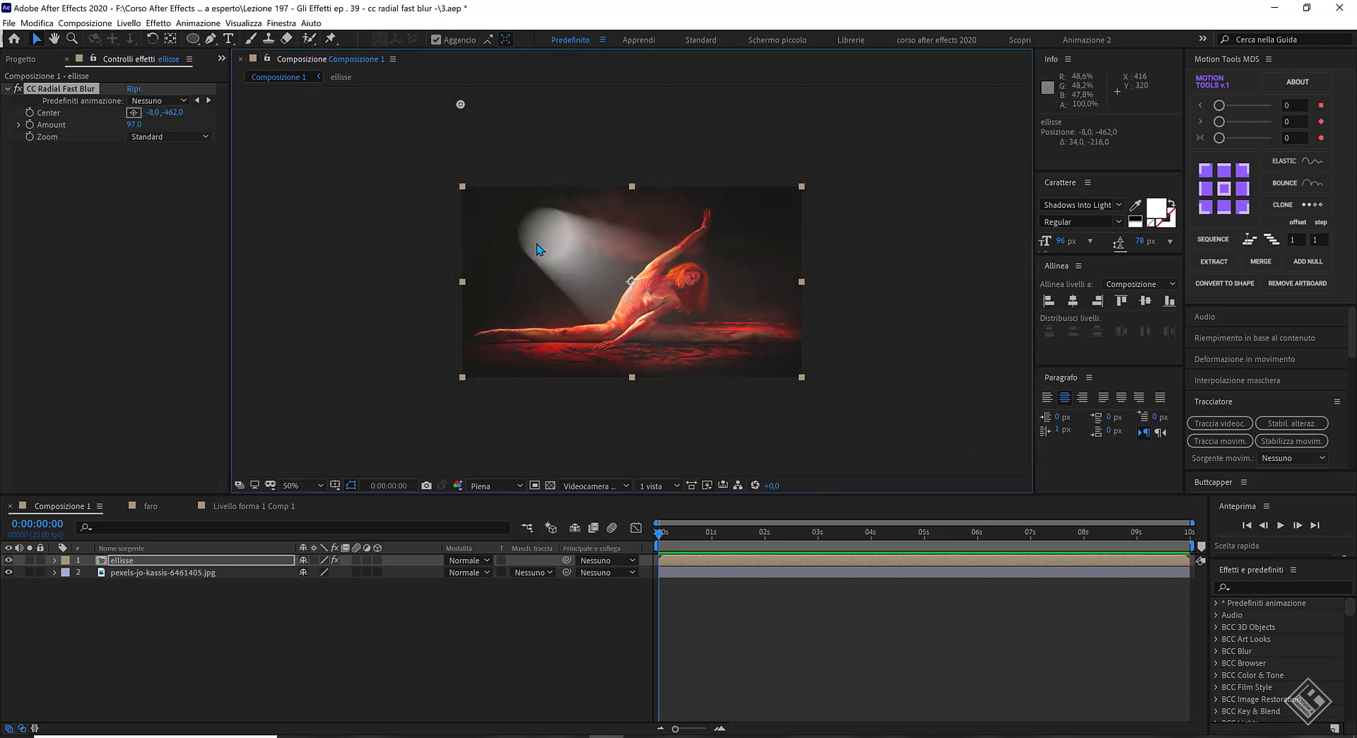
Step: Move the ellisse layer up and left to position 430, 182 and shift the blur's Center to 152, -454
{"action": "mouse_move", "coordinate": [530, 236]}
{"action": "left_mouse_down"}
{"action": "mouse_move", "coordinate": [463, 190]}
{"action": "mouse_move", "coordinate": [432, 187]}
{"action": "mouse_move", "coordinate": [453, 189]}
{"action": "mouse_move", "coordinate": [459, 168]}
{"action": "mouse_move", "coordinate": [446, 180]}
{"action": "left_mouse_up"}
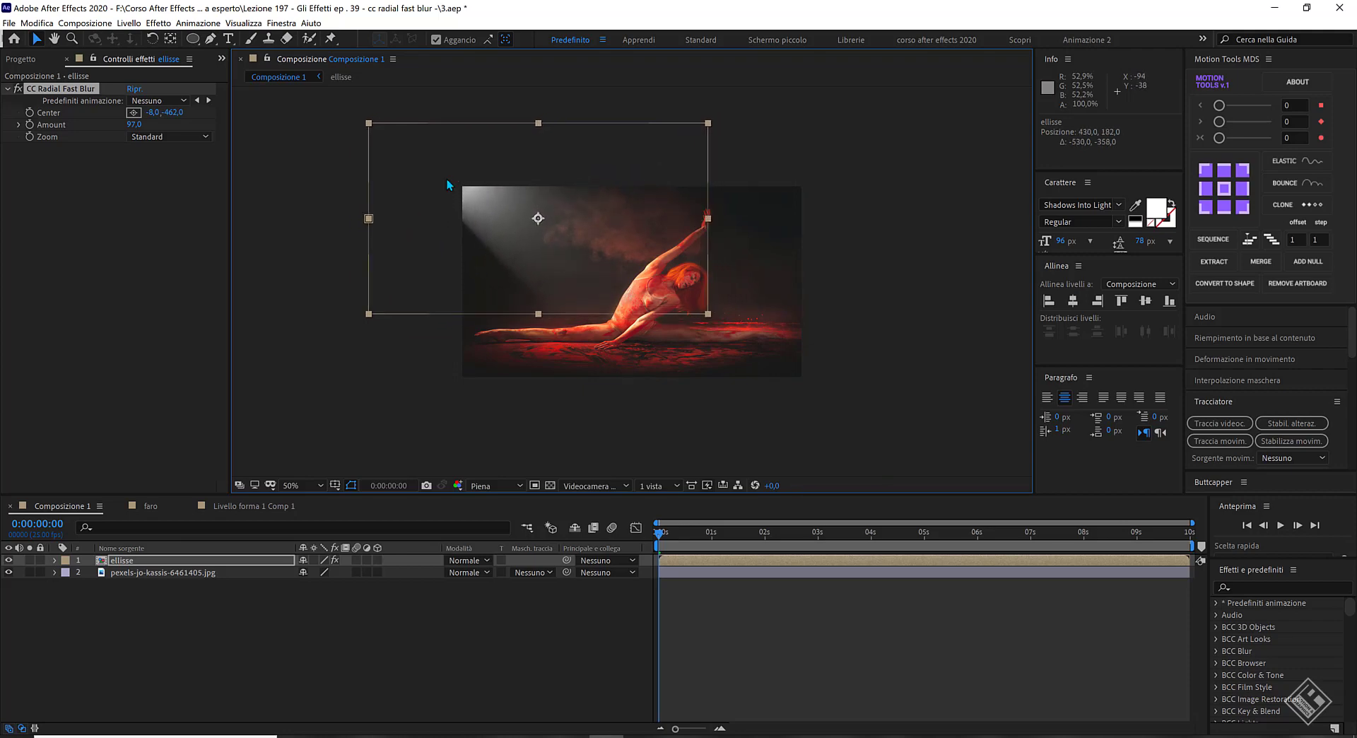
{"action": "key", "text": "h"}
{"action": "left_click_drag", "start_coordinate": [435, 70], "coordinate": [478, 138]}
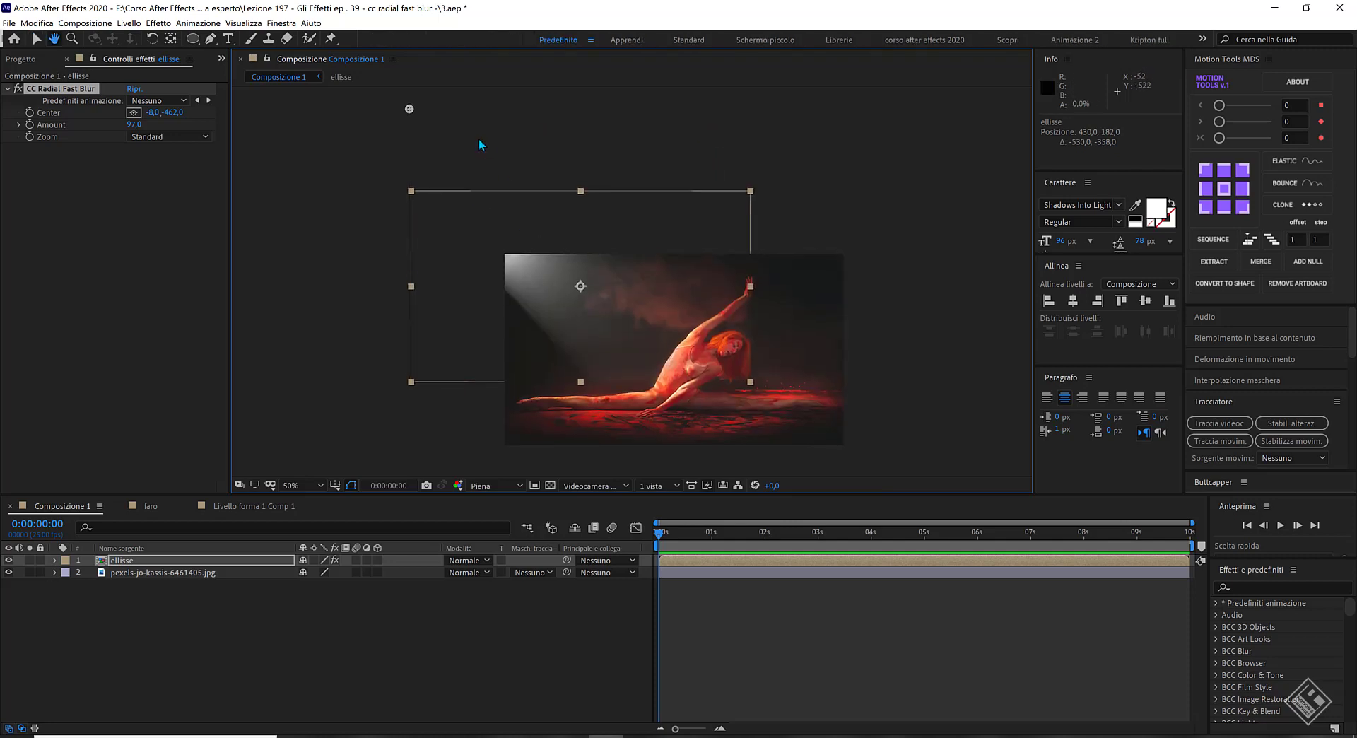
{"action": "key", "text": "v"}
{"action": "mouse_move", "coordinate": [412, 109]}
{"action": "left_mouse_down"}
{"action": "mouse_move", "coordinate": [487, 107]}
{"action": "mouse_move", "coordinate": [438, 111]}
{"action": "left_mouse_up"}
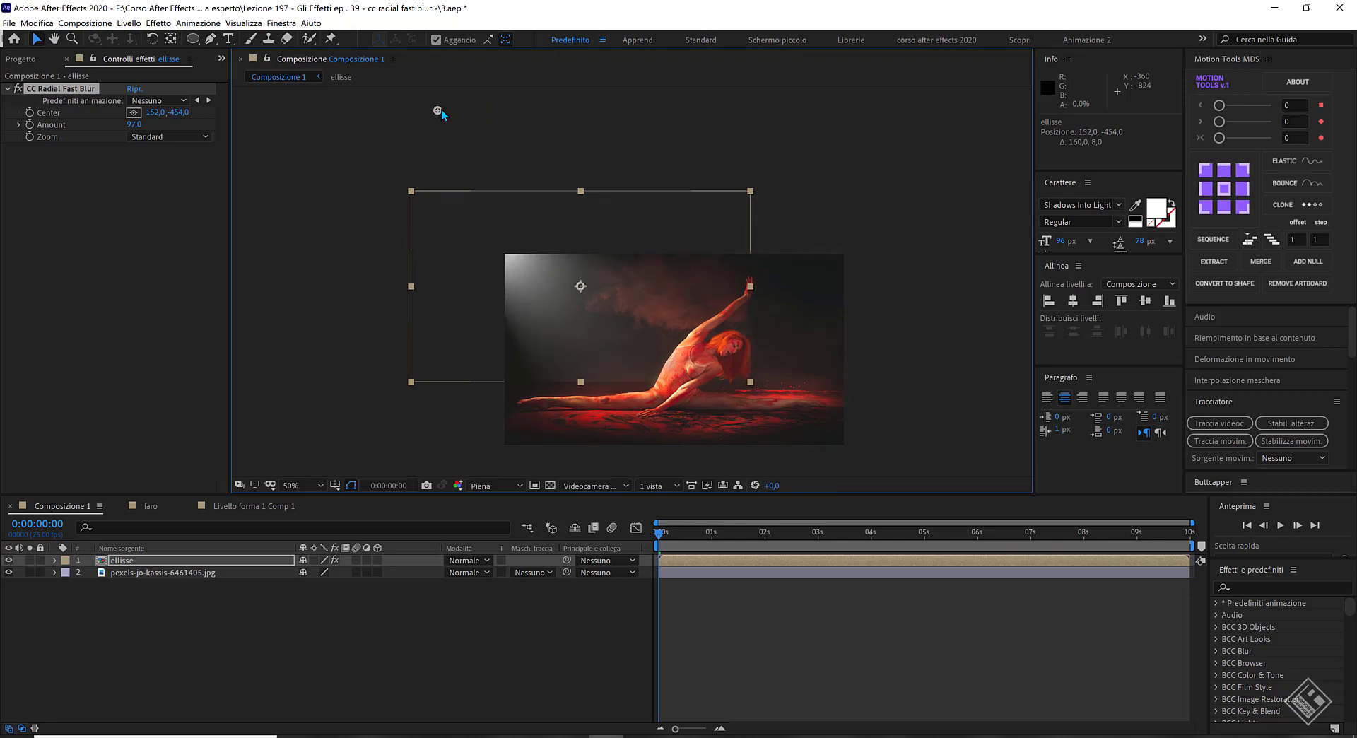
Step: Open the ellisse precomposition and add a black 1920 x 1080 px solid above the circle
{"action": "double_click", "coordinate": [103, 558]}
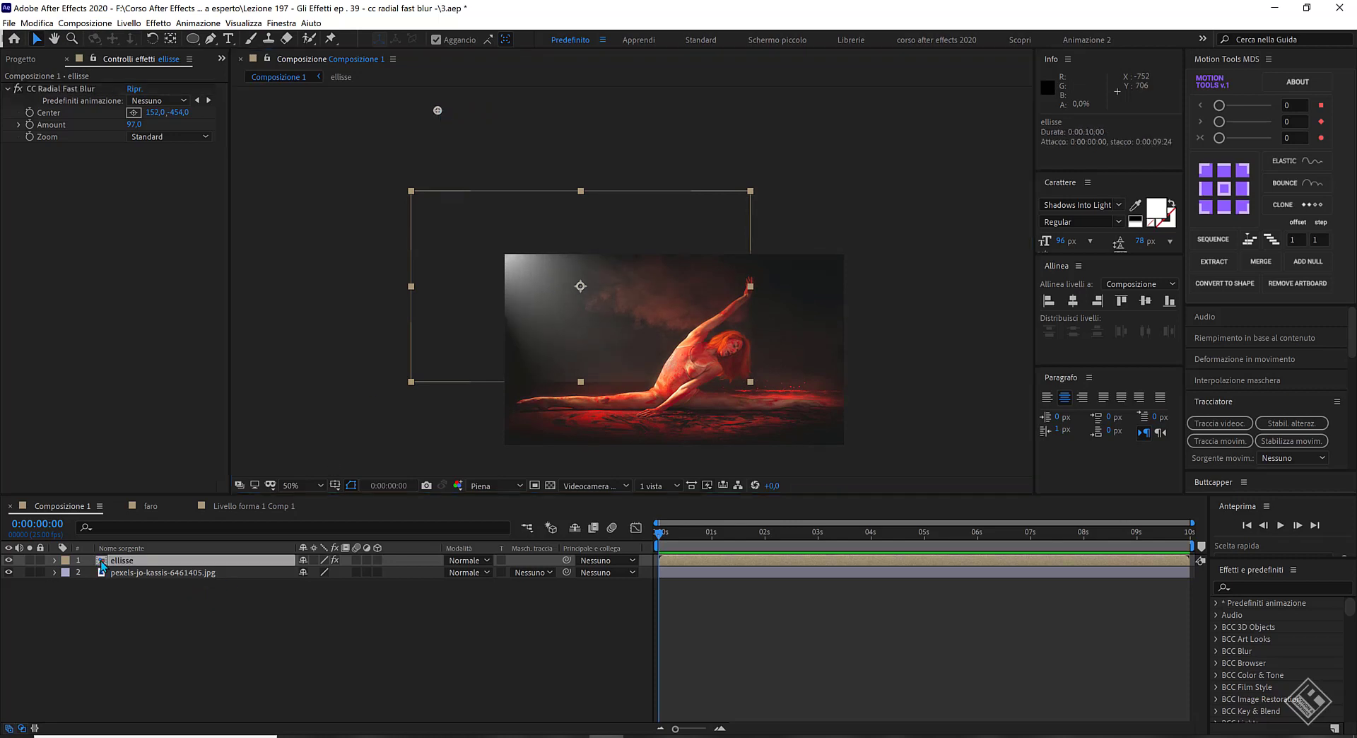
{"action": "right_click", "coordinate": [233, 630]}
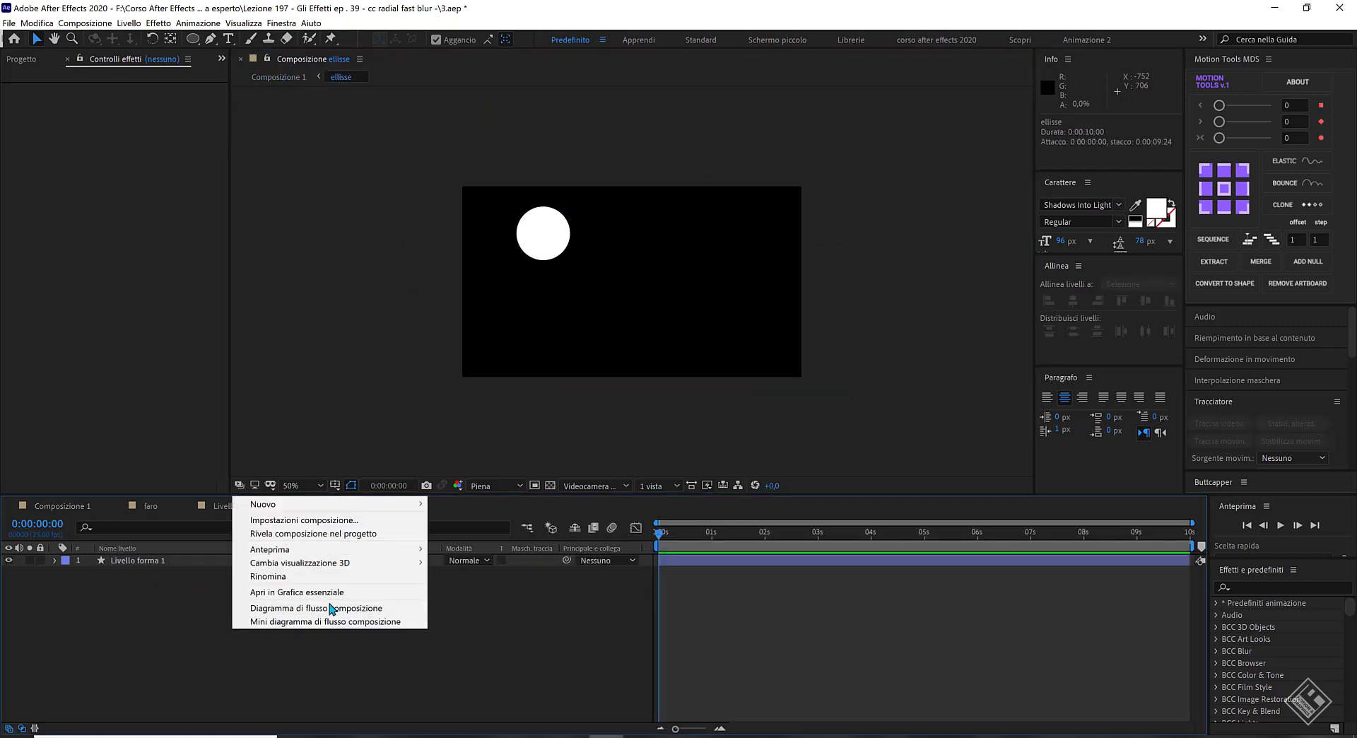
{"action": "mouse_move", "coordinate": [381, 503]}
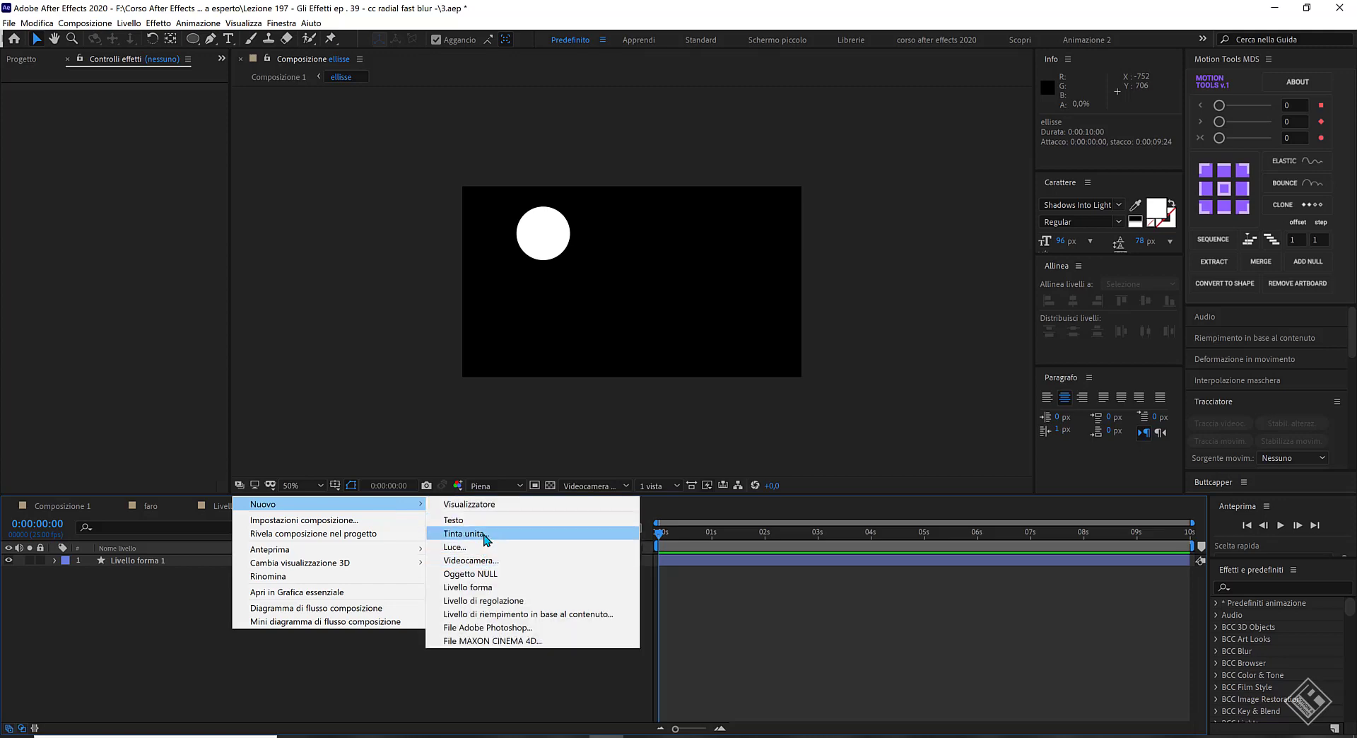
{"action": "left_click", "coordinate": [483, 533]}
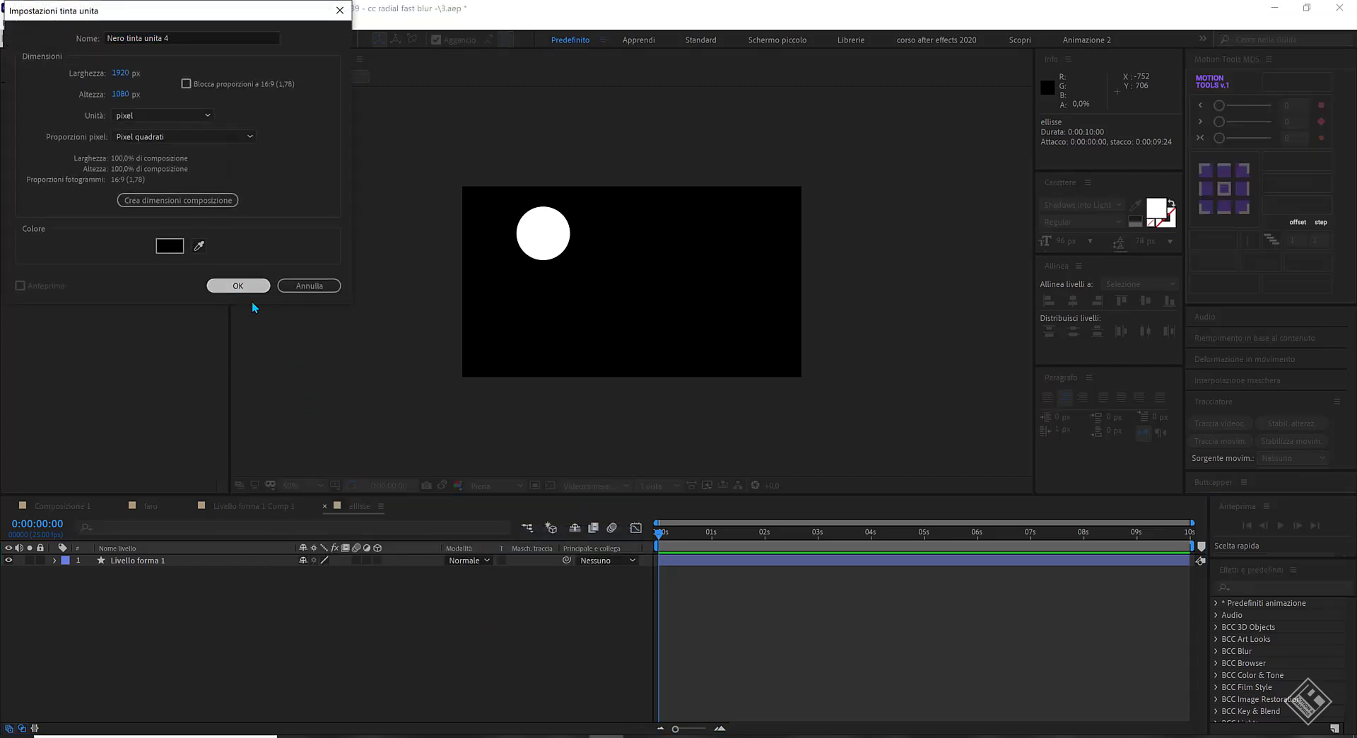
{"action": "left_click", "coordinate": [240, 286]}
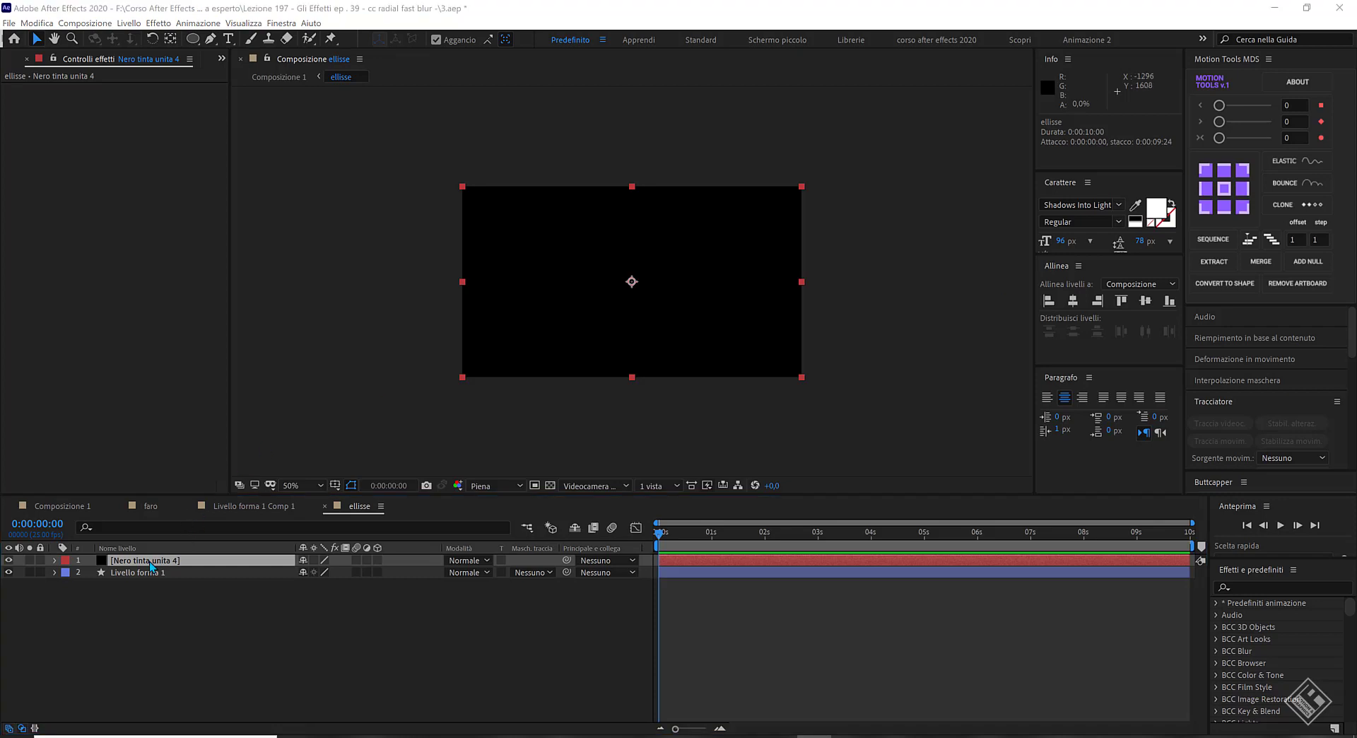
Step: Apply the Disturbo frattale effect to the black solid
{"action": "key", "text": "ctrl+space"}
{"action": "type", "text": "dist"}
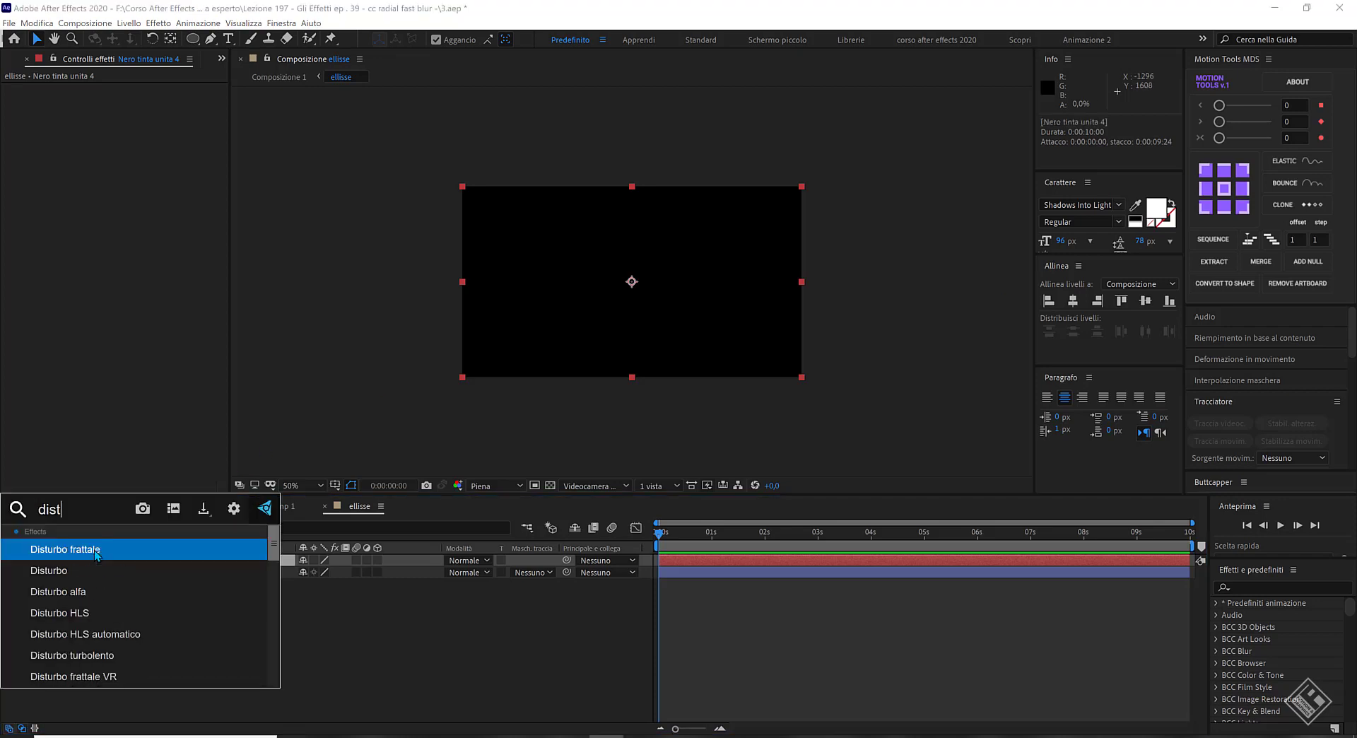
{"action": "left_click", "coordinate": [97, 556]}
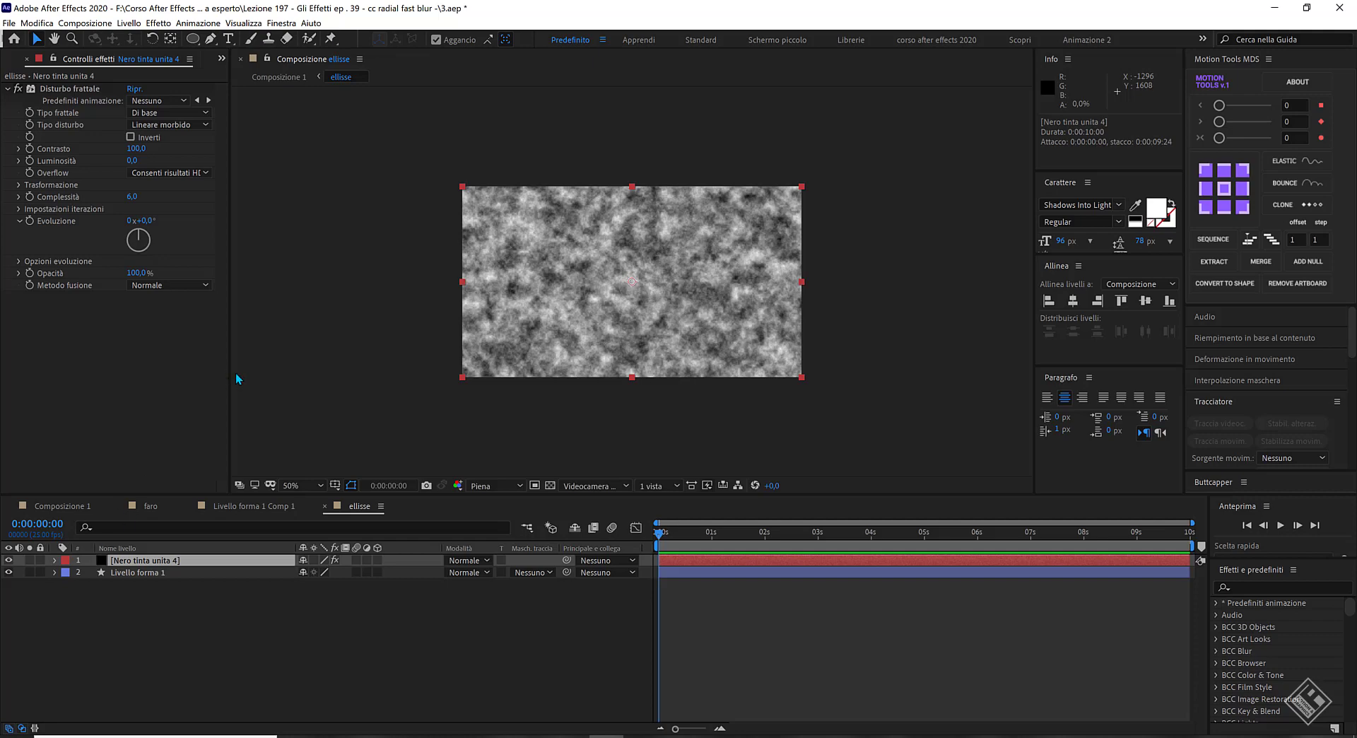
{"action": "key", "text": "slash"}
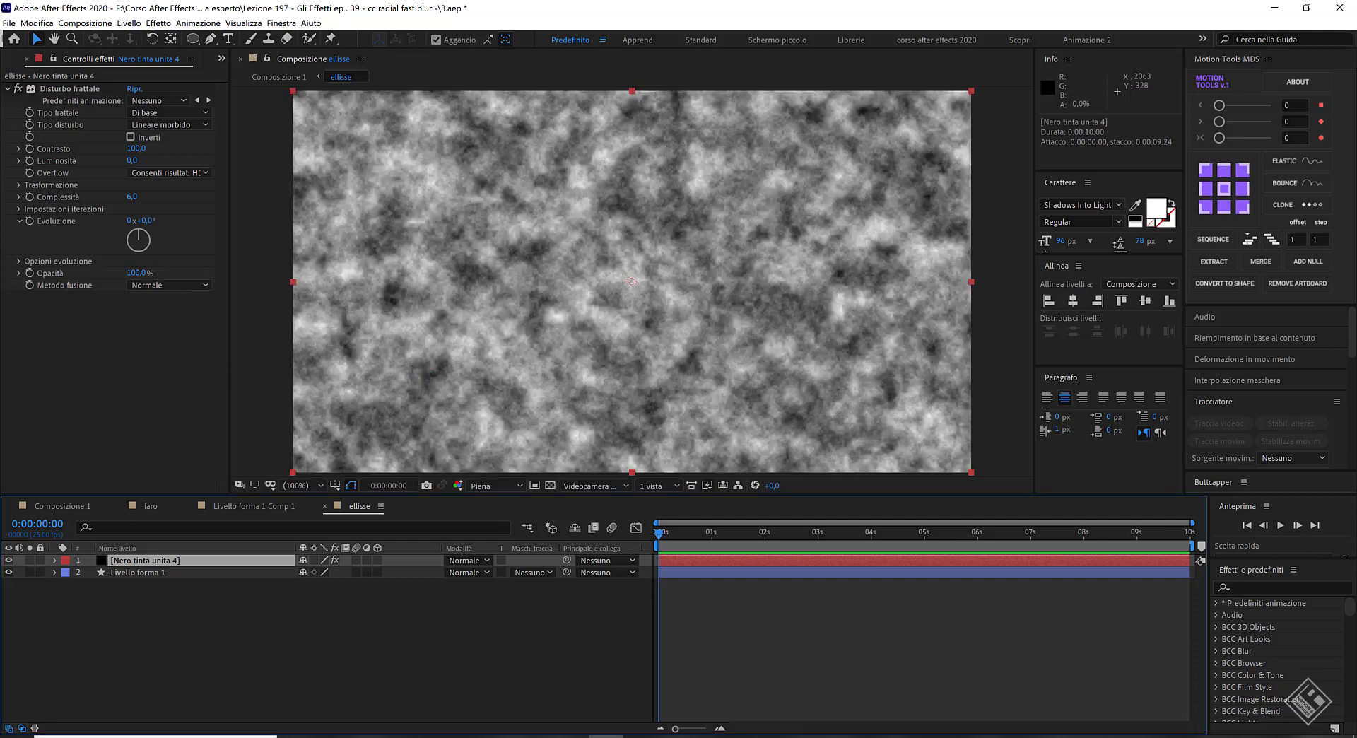
Step: Set the fractal noise type to Dinamico, its contrast to 320 and its transformation scale to 32
{"action": "left_click", "coordinate": [169, 112]}
{"action": "left_click", "coordinate": [176, 221]}
{"action": "left_click", "coordinate": [135, 148]}
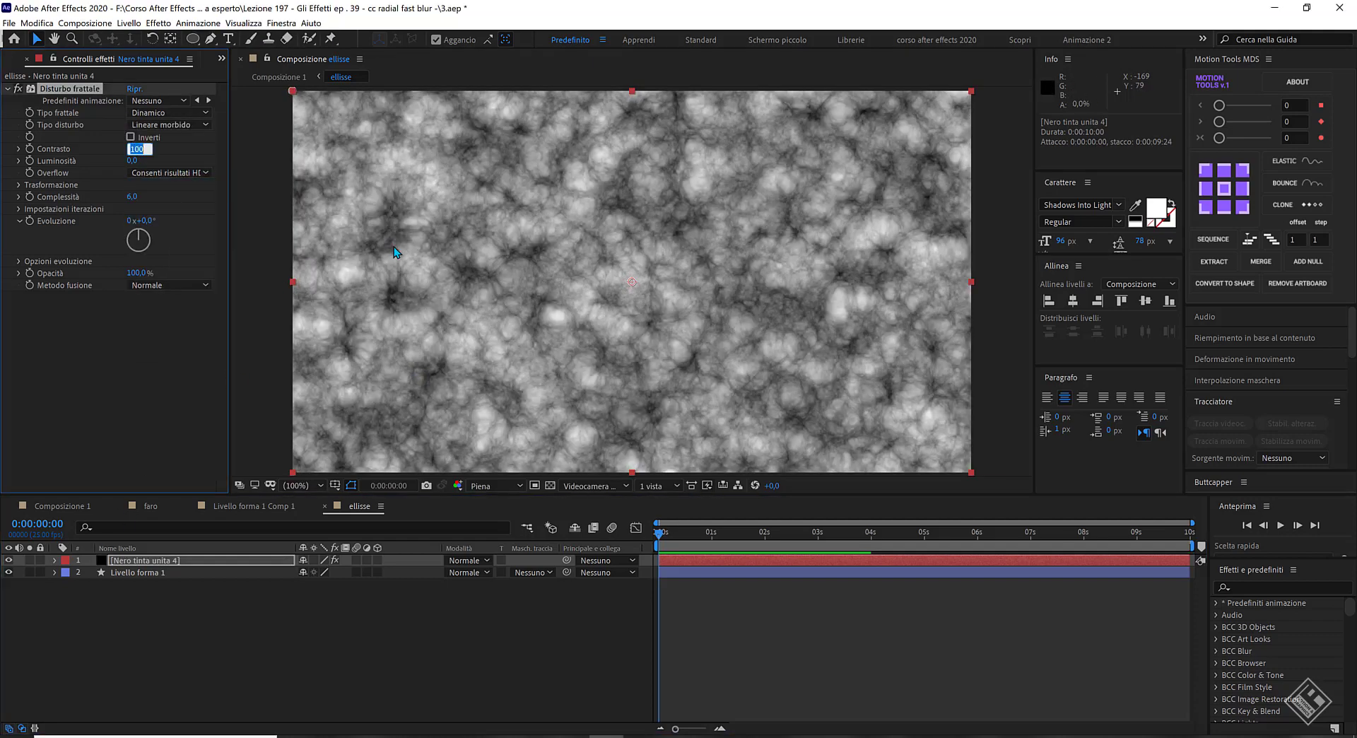
{"action": "type", "text": "320"}
{"action": "left_click", "coordinate": [20, 185]}
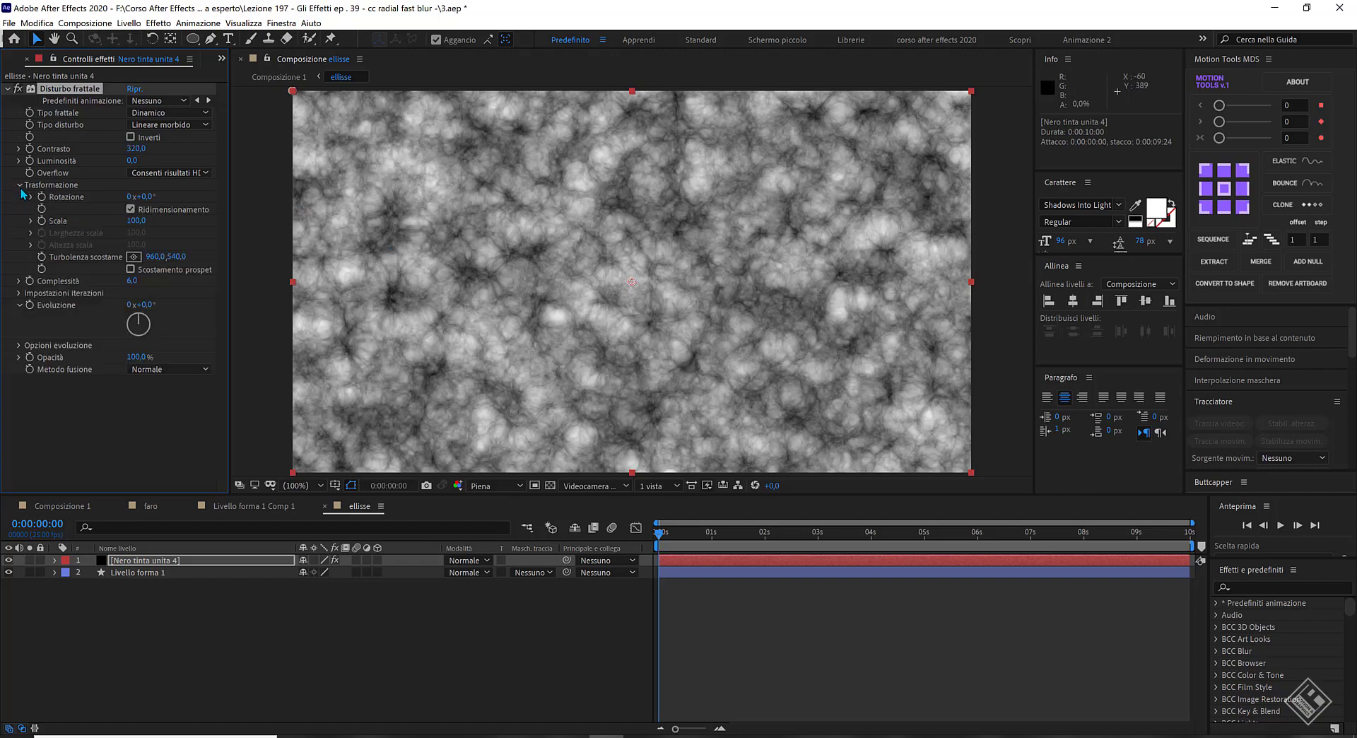
{"action": "left_click", "coordinate": [136, 220]}
{"action": "type", "text": "32"}
{"action": "left_click", "coordinate": [31, 221]}
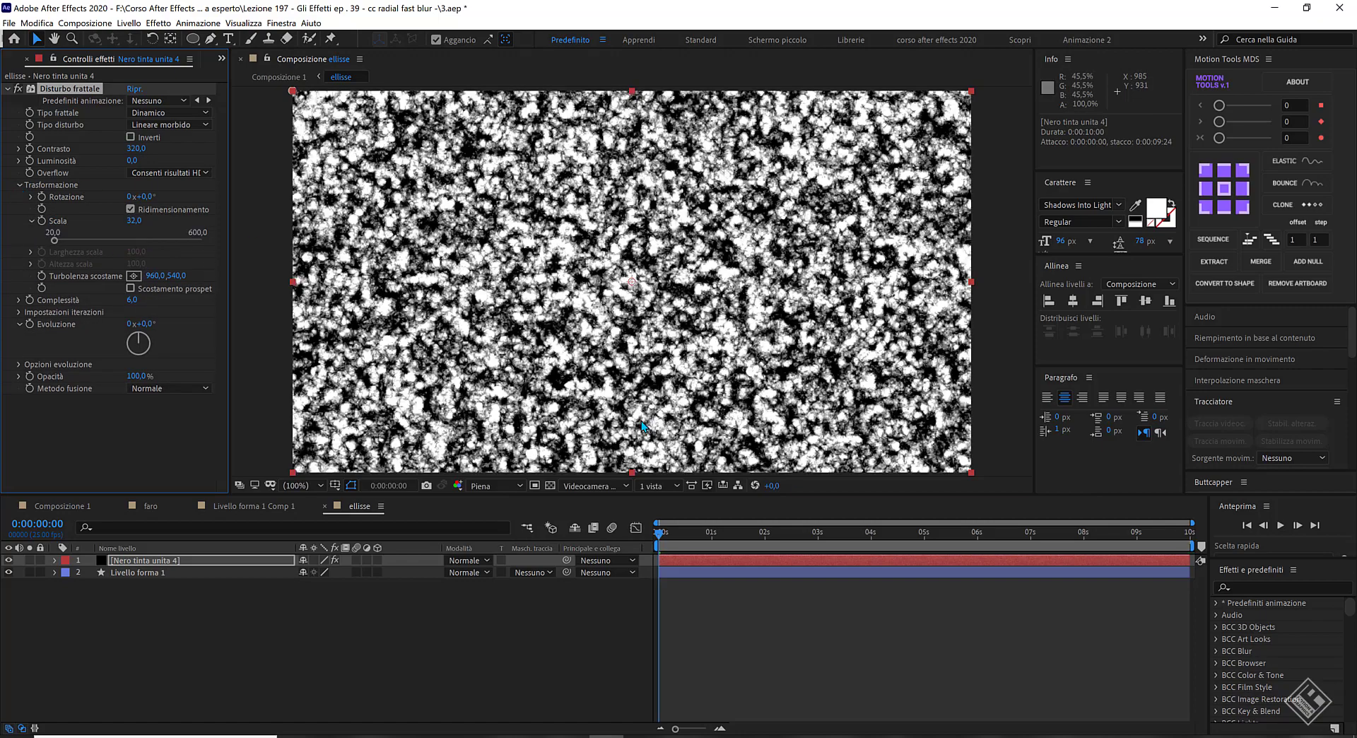
Step: Animate the fractal noise's Evoluzione with the expression time*50
{"action": "left_click", "coordinate": [30, 325], "text": "alt"}
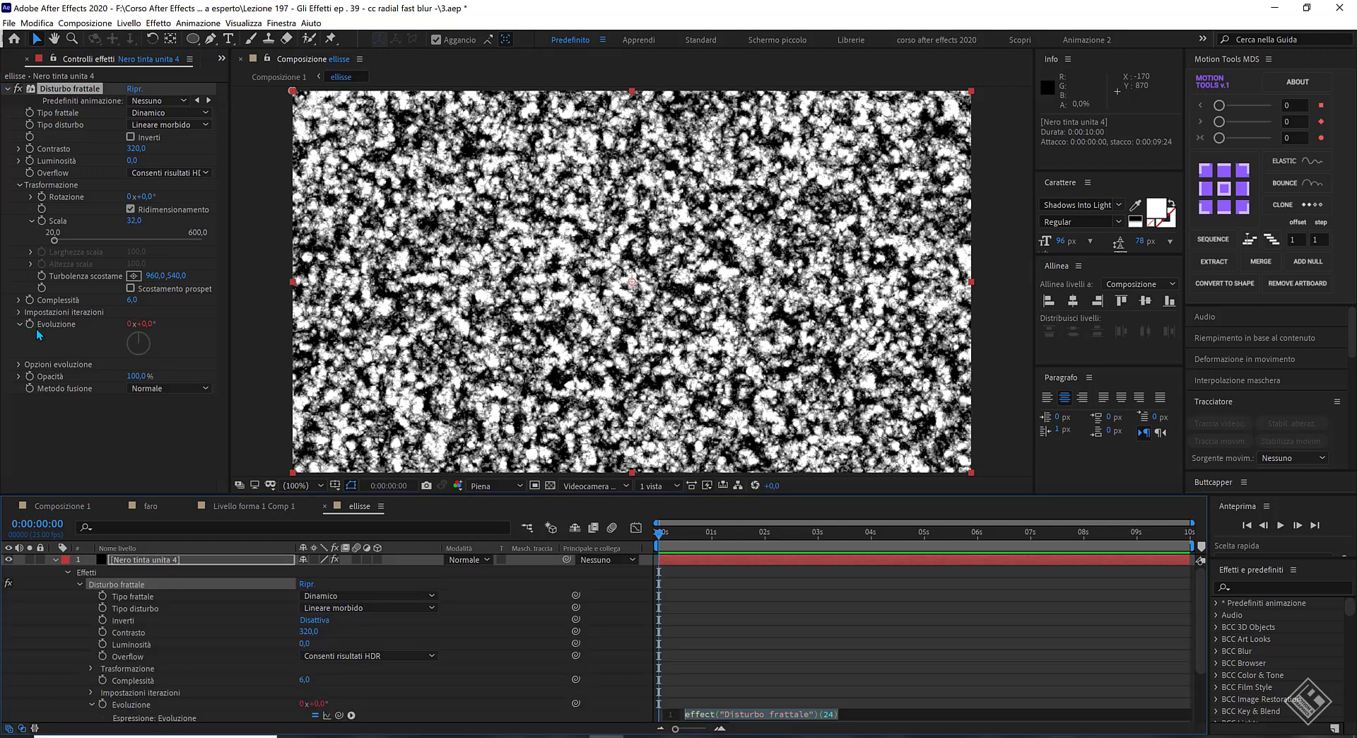
{"action": "type", "text": "time"}
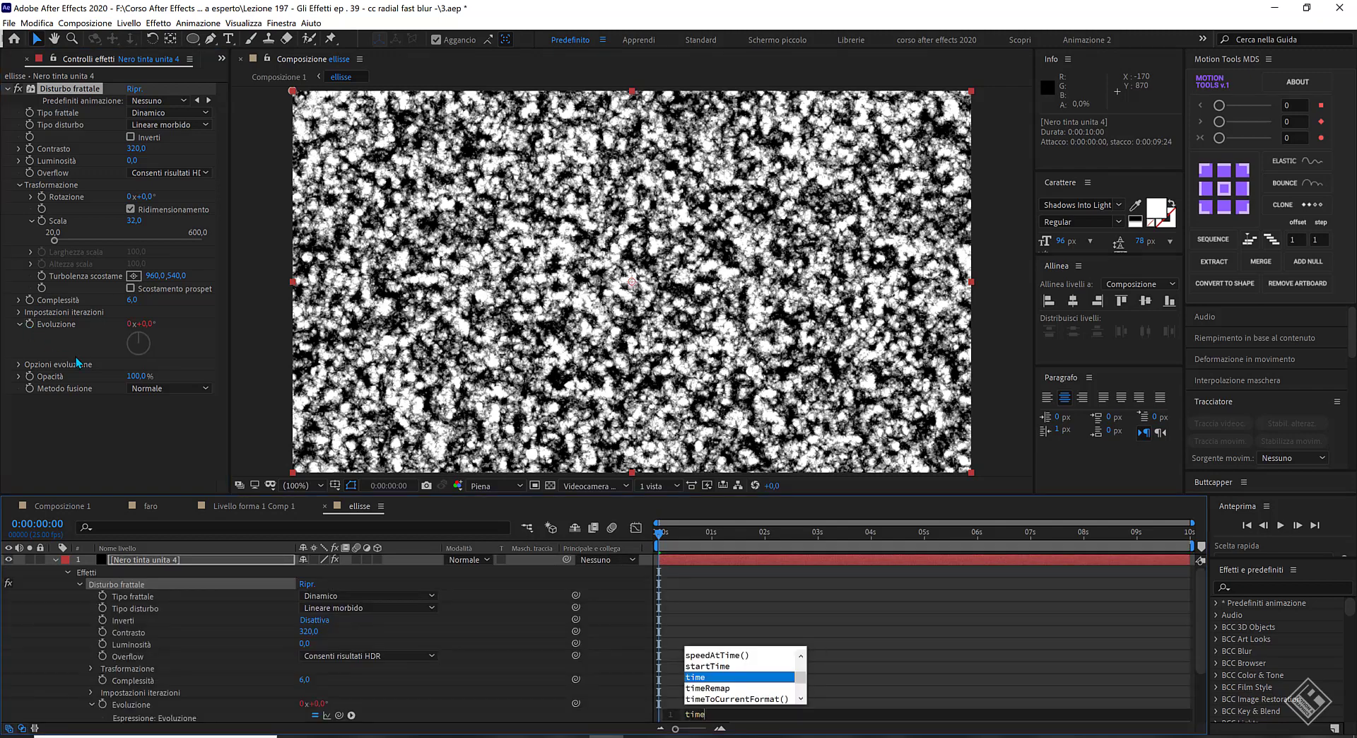
{"action": "type", "text": "*"}
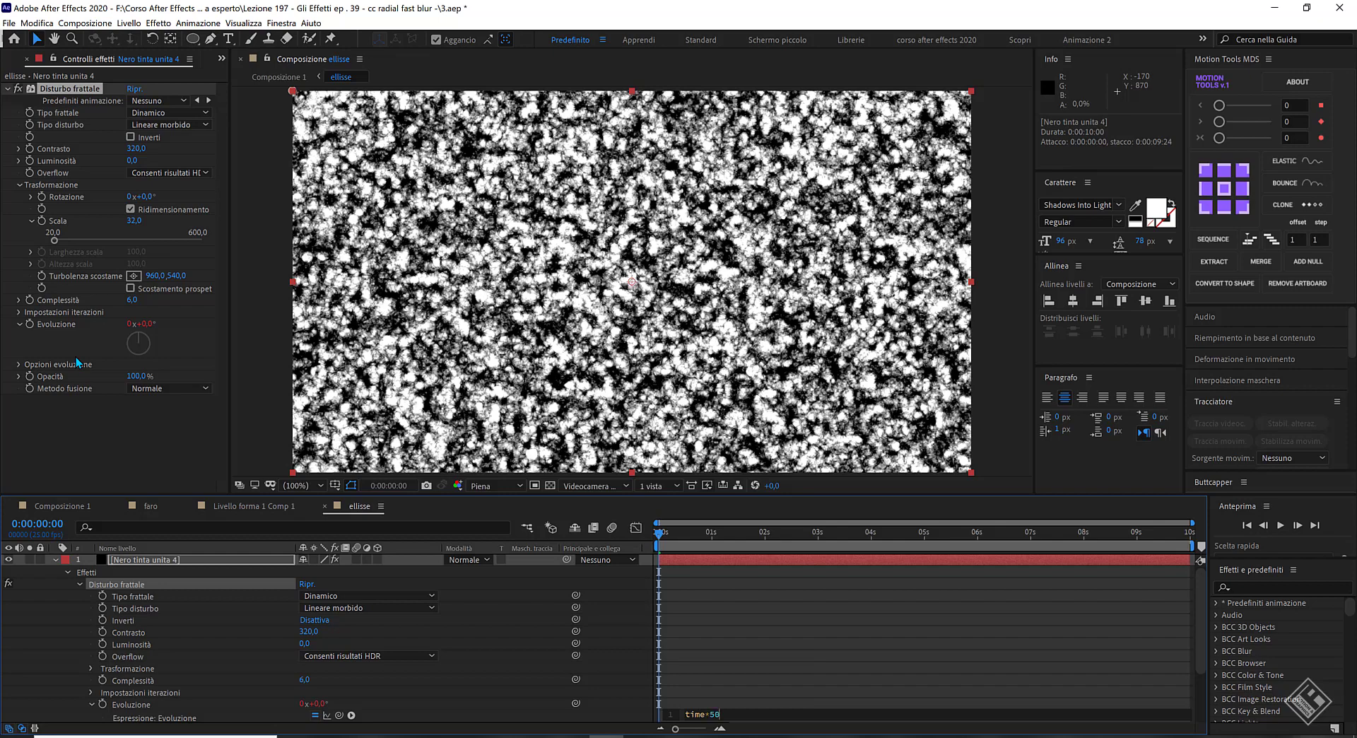
{"action": "key", "text": "KP_Enter"}
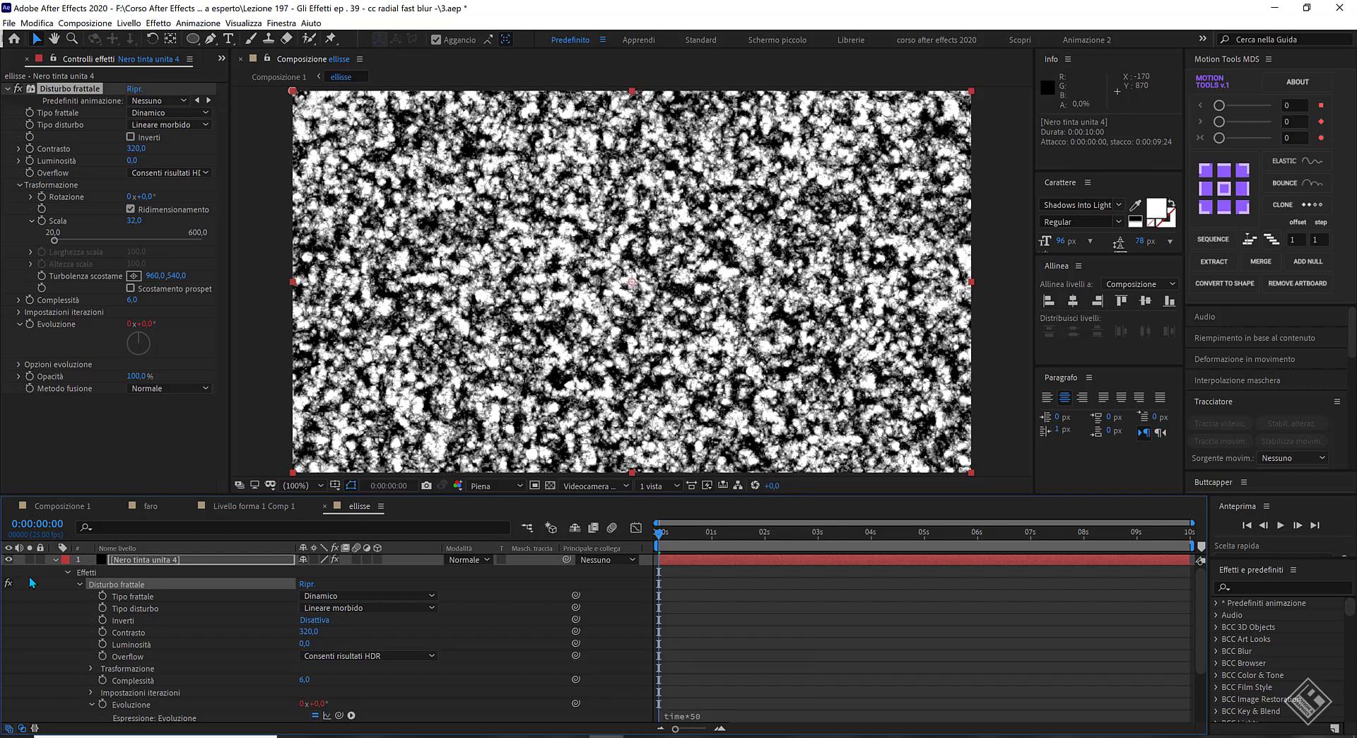
Step: Move the fractal noise solid below the circle shape and give it an alpha track matte from Livello forma 1
{"action": "left_click", "coordinate": [57, 561]}
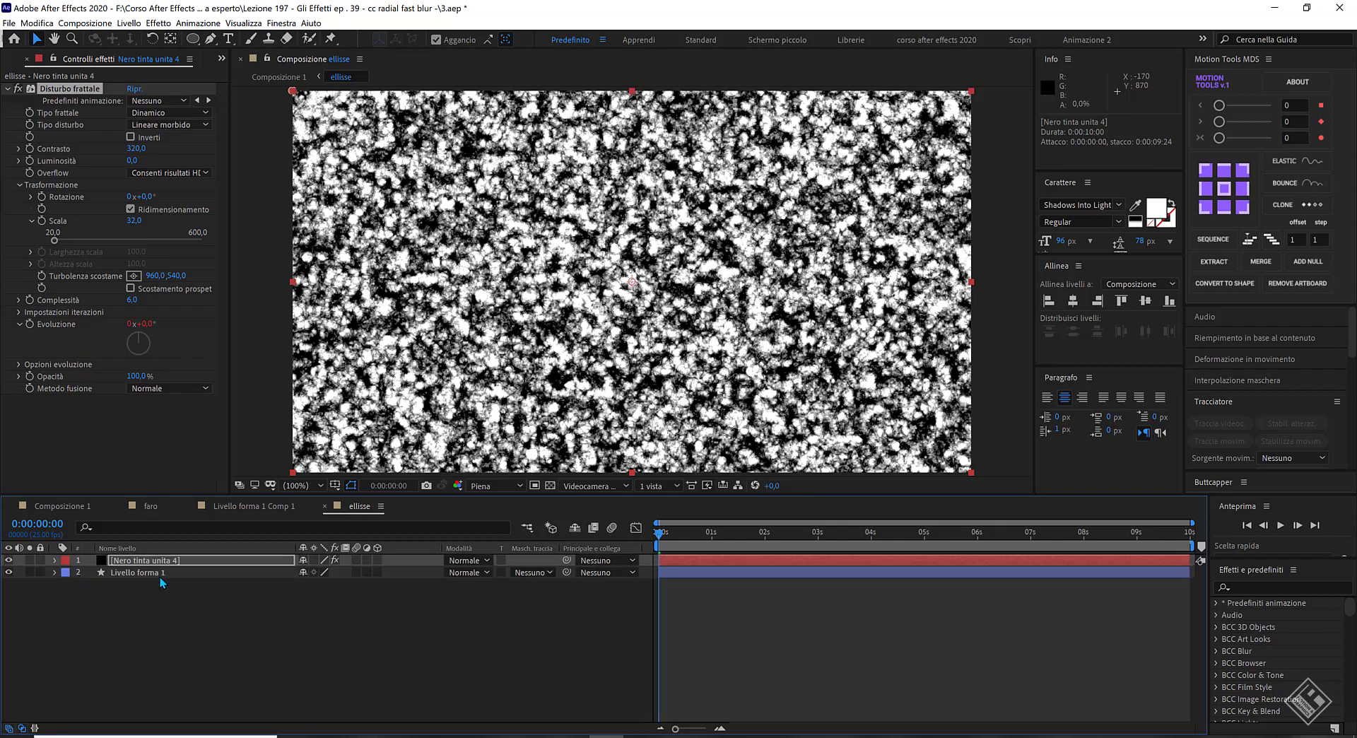
{"action": "left_click_drag", "start_coordinate": [157, 566], "coordinate": [168, 584]}
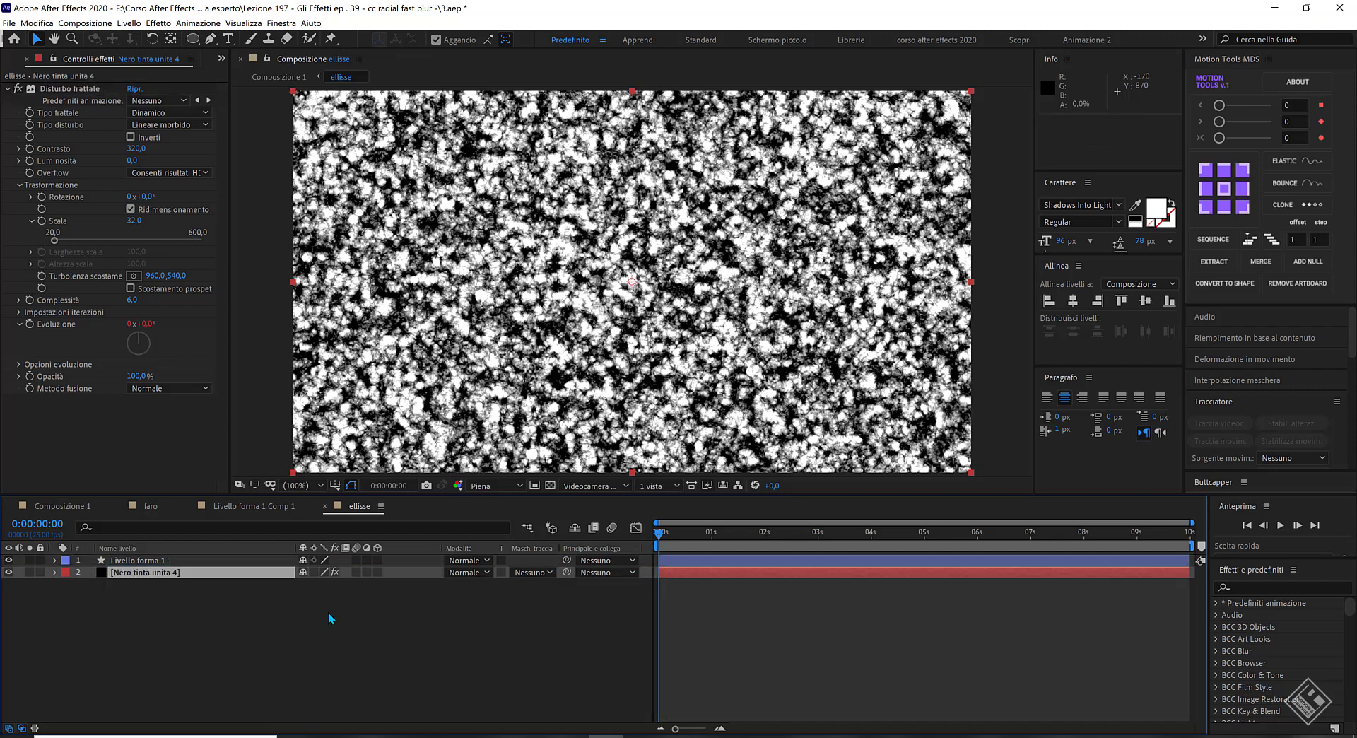
{"action": "left_click", "coordinate": [525, 573]}
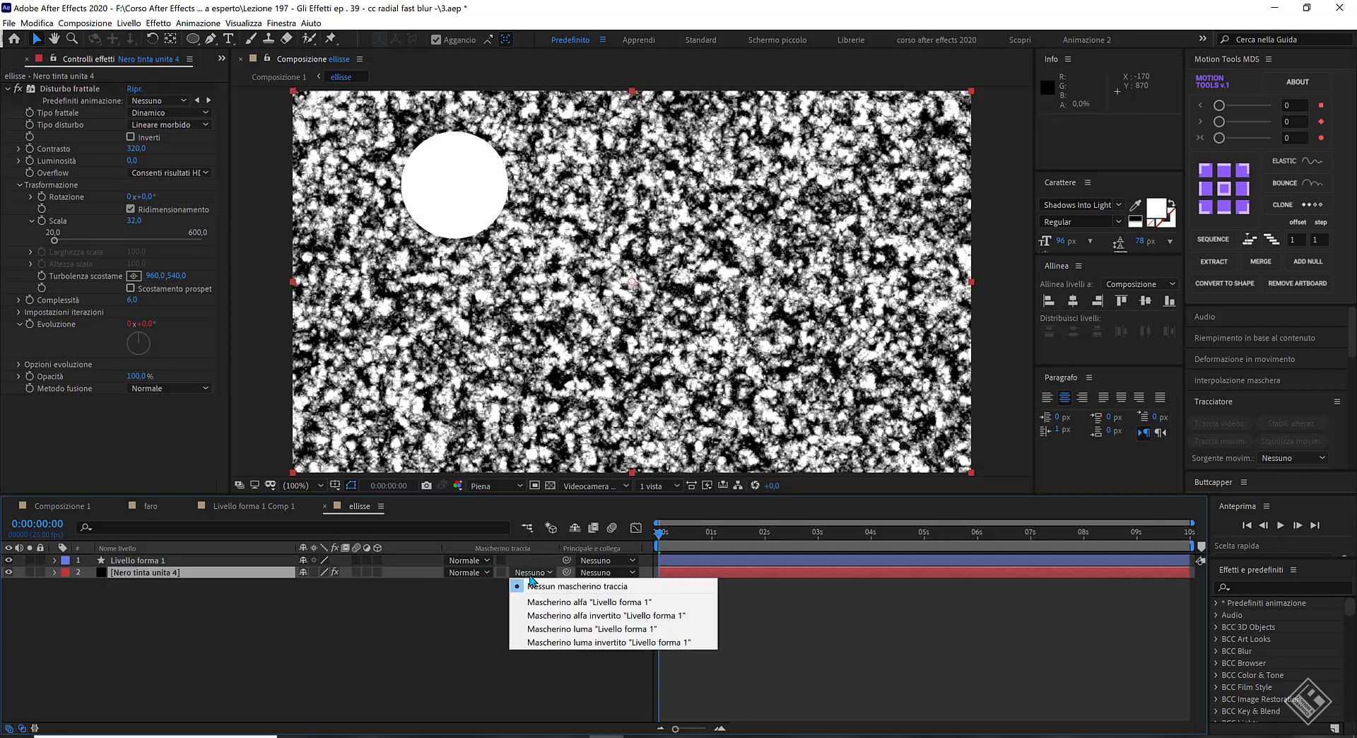
{"action": "left_click", "coordinate": [563, 601]}
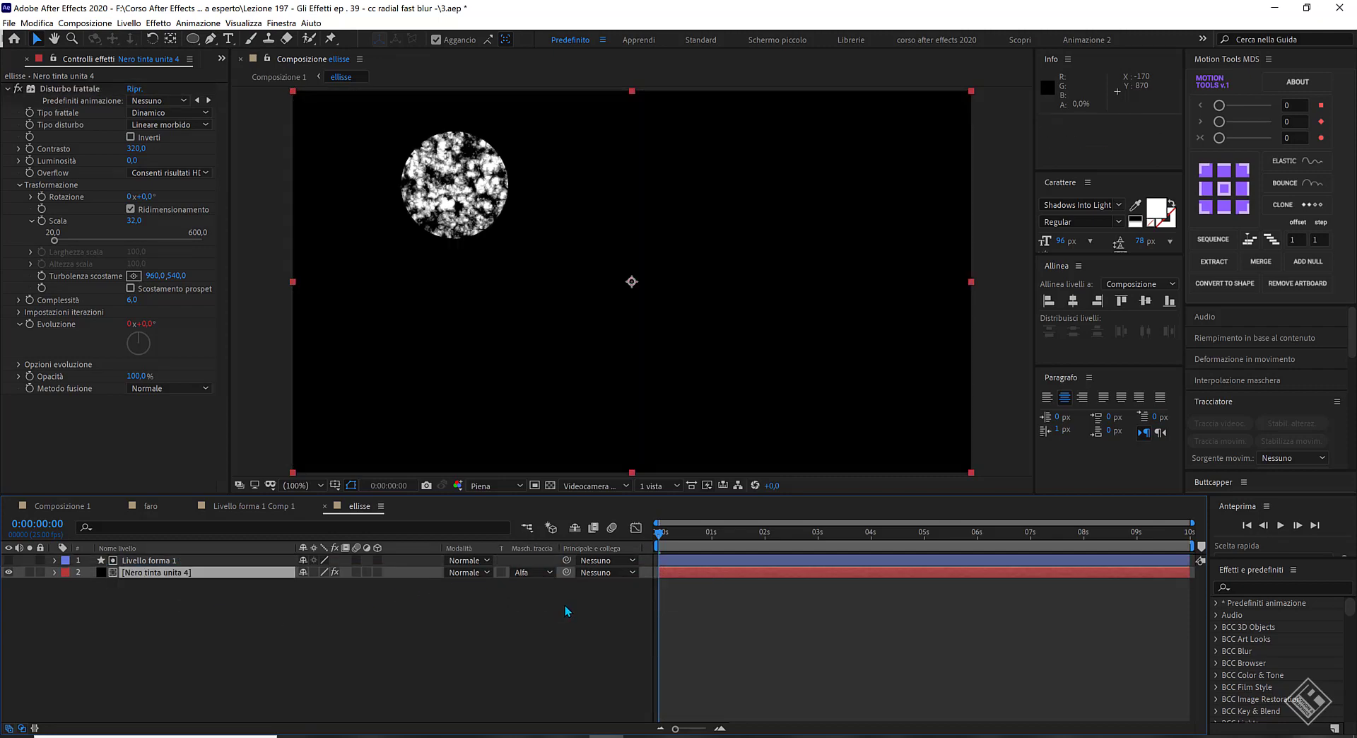
Step: Return to Composizione 1 and apply the Tinta effect to the ellisse layer
{"action": "left_click", "coordinate": [78, 508]}
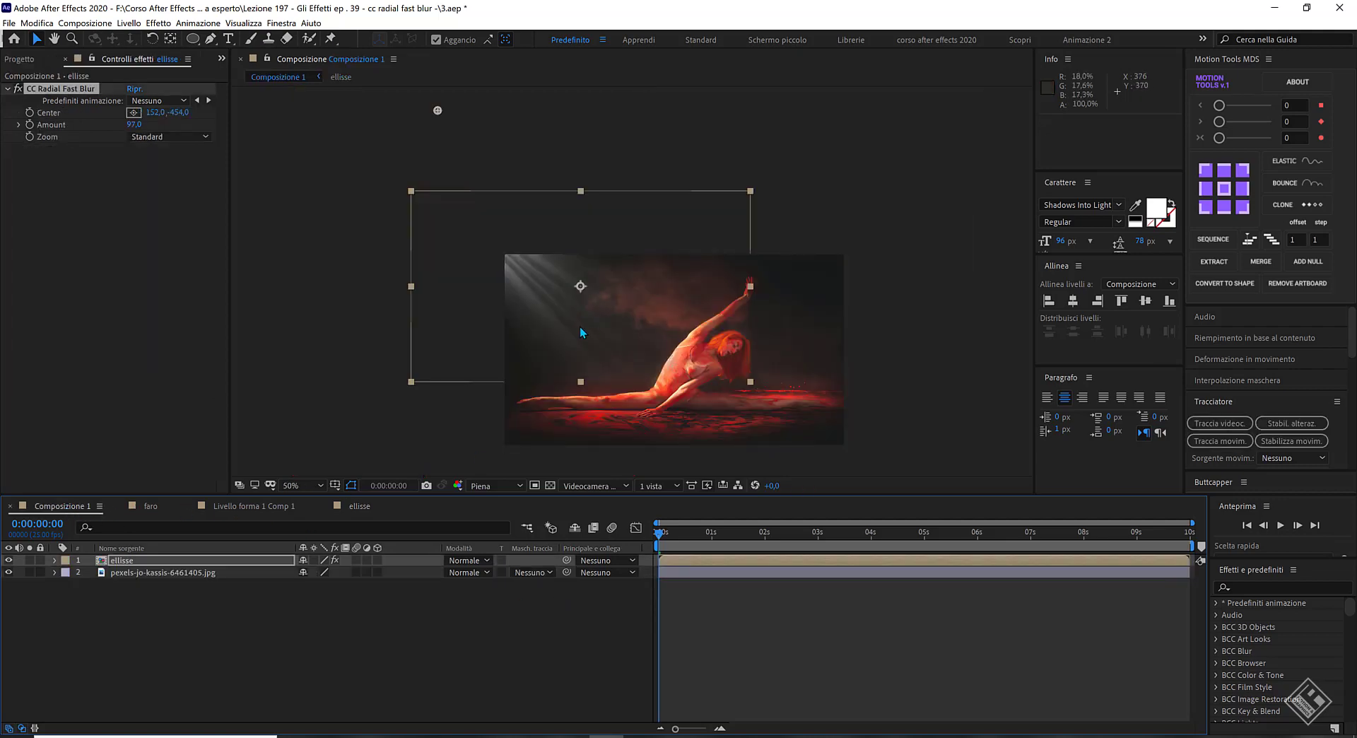
{"action": "key", "text": "shift+slash"}
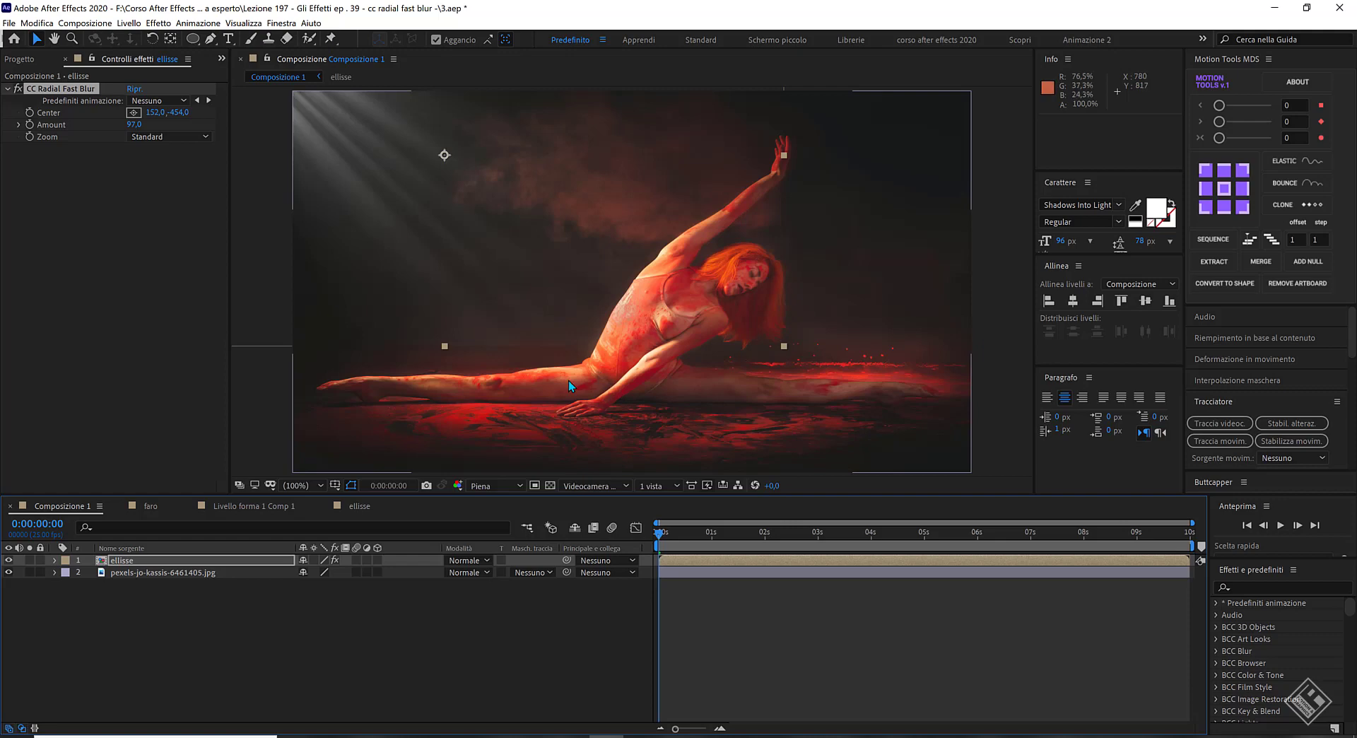
{"action": "left_click", "coordinate": [186, 561]}
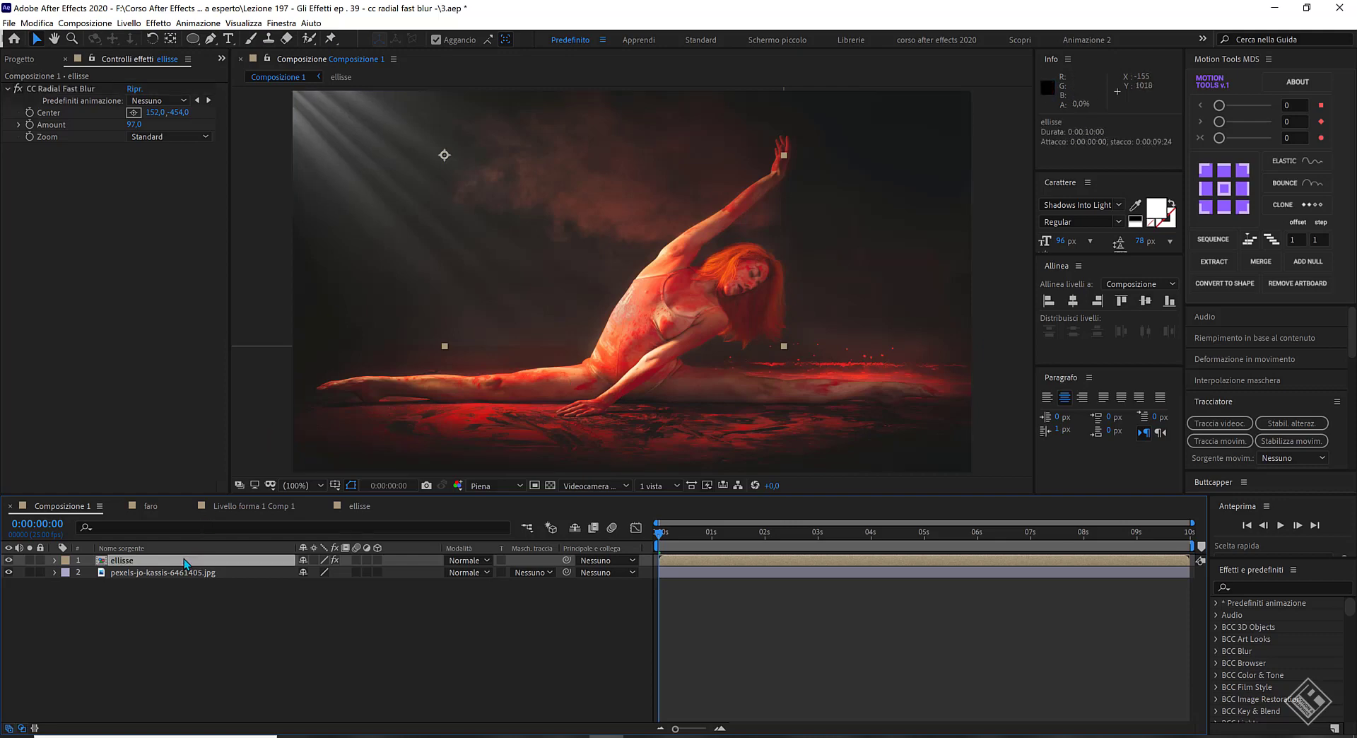
{"action": "key", "text": "n"}
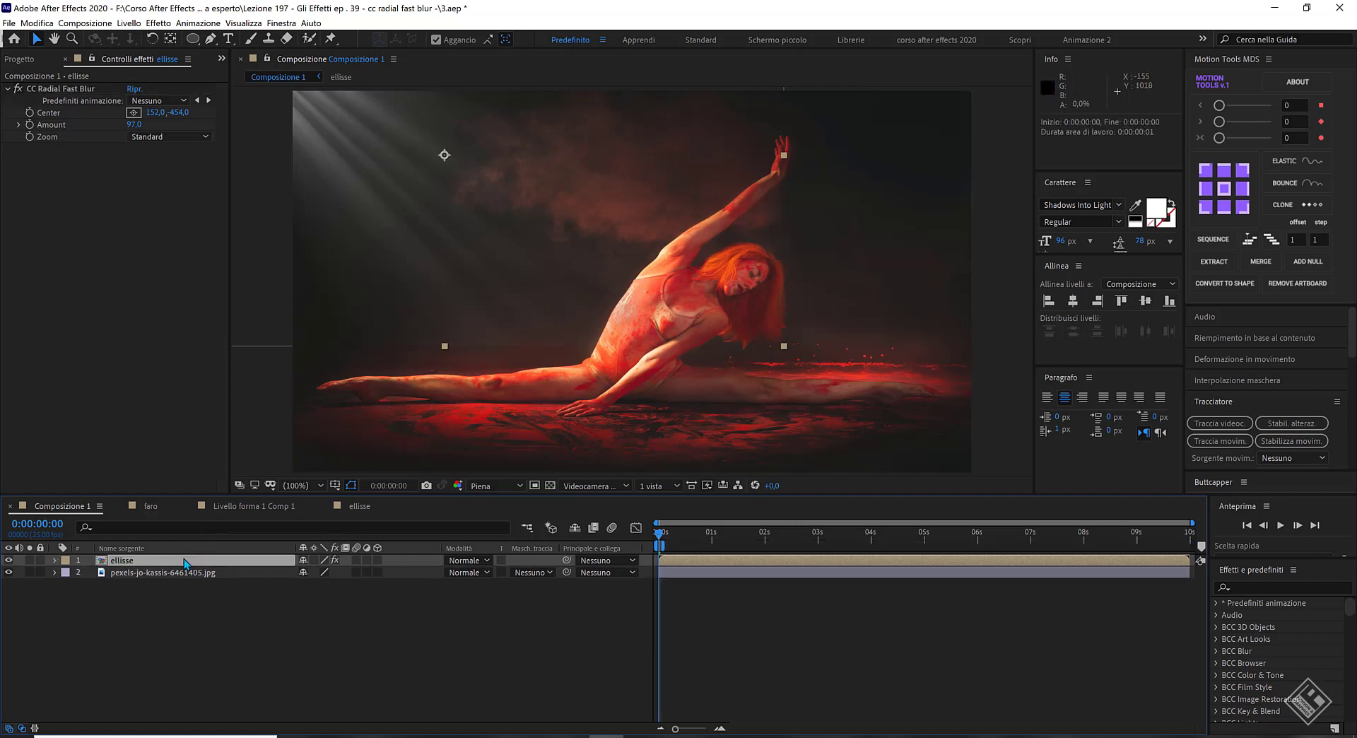
{"action": "key", "text": "ctrl+space"}
{"action": "type", "text": "tint"}
{"action": "key", "text": "Return"}
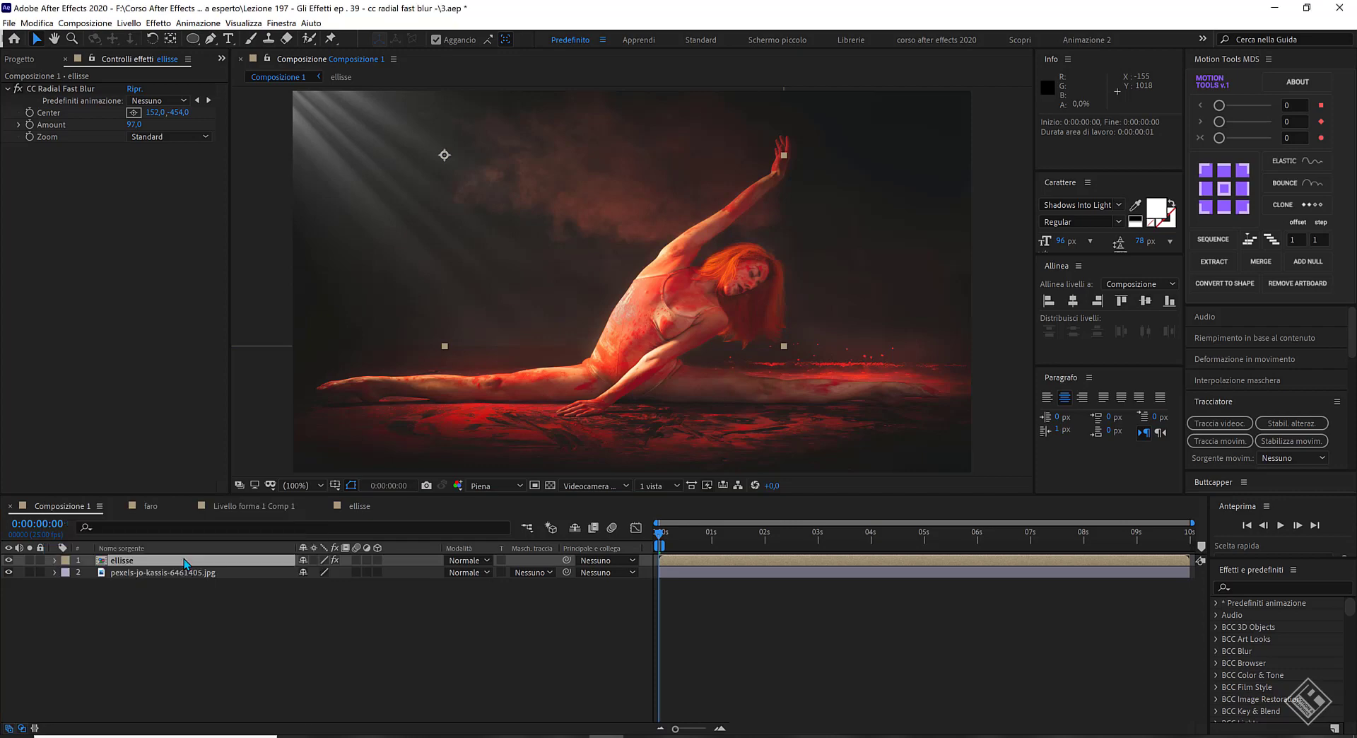
Step: Map the tint's white to a light skin colour sampled from the dancer and set the tint amount to 50%
{"action": "left_click", "coordinate": [152, 185]}
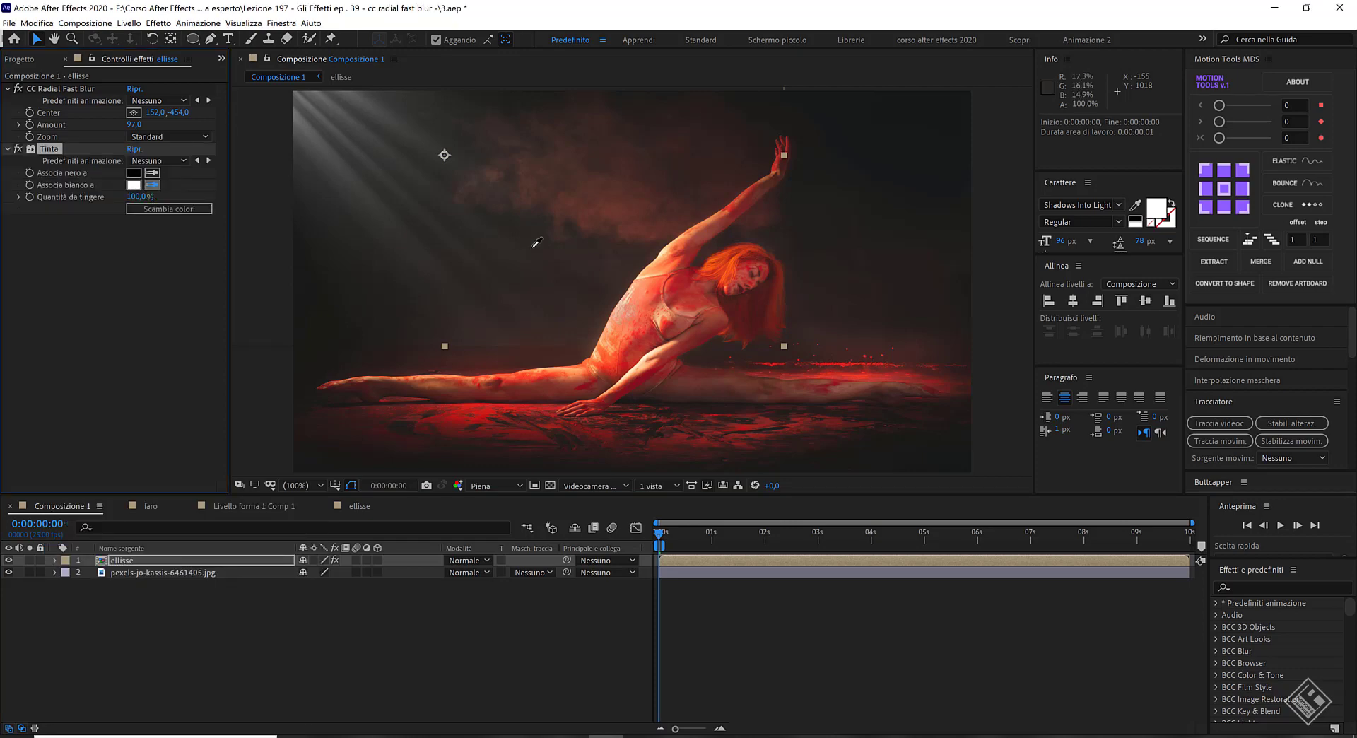
{"action": "left_click", "coordinate": [665, 260]}
{"action": "left_click", "coordinate": [137, 197]}
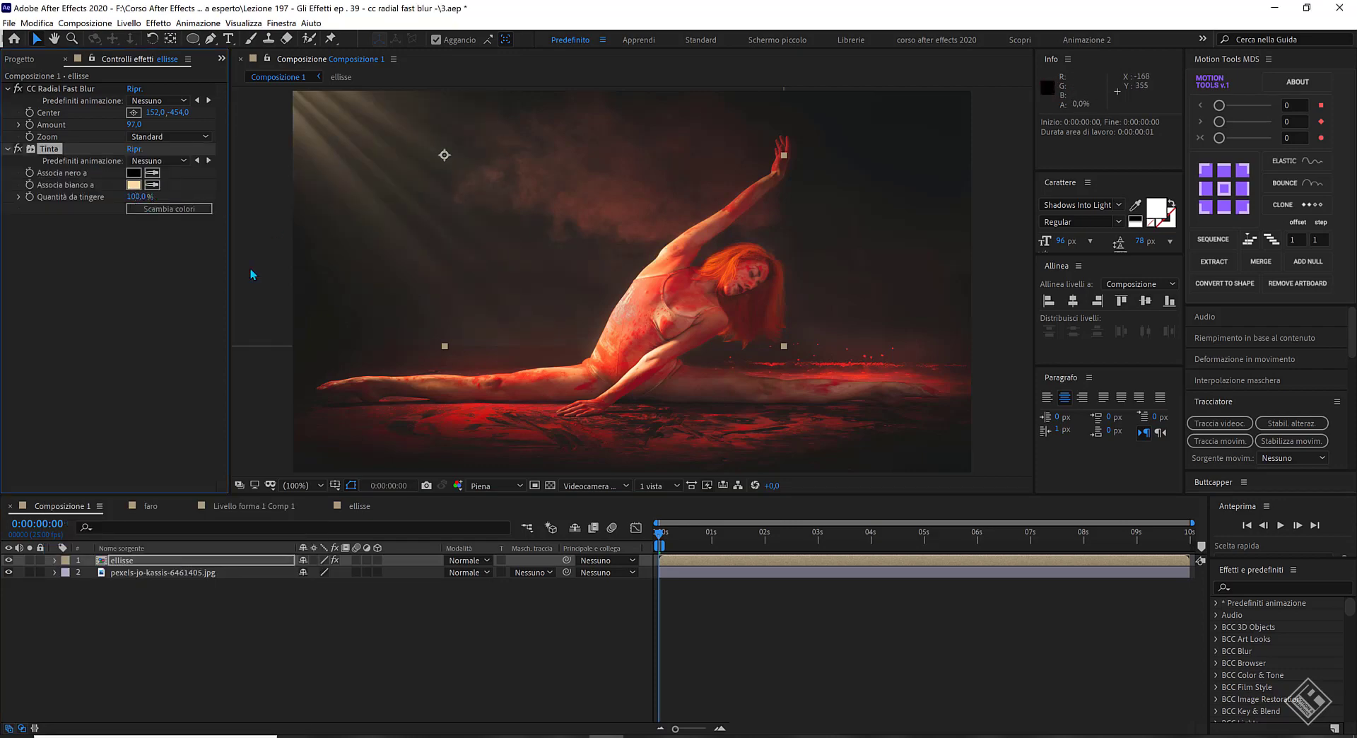
{"action": "type", "text": "50"}
{"action": "key", "text": "Return"}
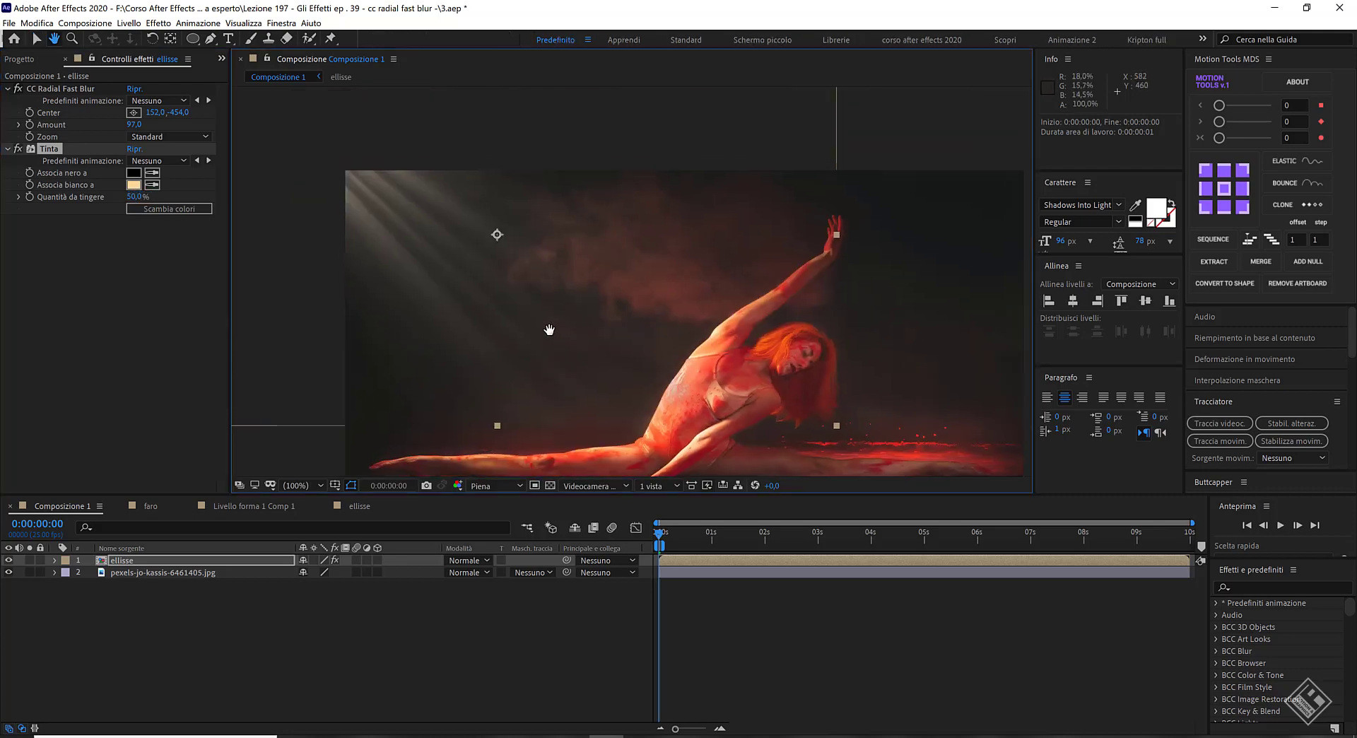
Step: Move the radial blur center to about 172, -664 above the photo and shift the ellisse layer to about 416, 244
{"action": "scroll", "coordinate": [684, 359], "scroll_direction": "down", "scroll_amount": 2}
{"action": "left_click_drag", "start_coordinate": [506, 150], "coordinate": [472, 100]}
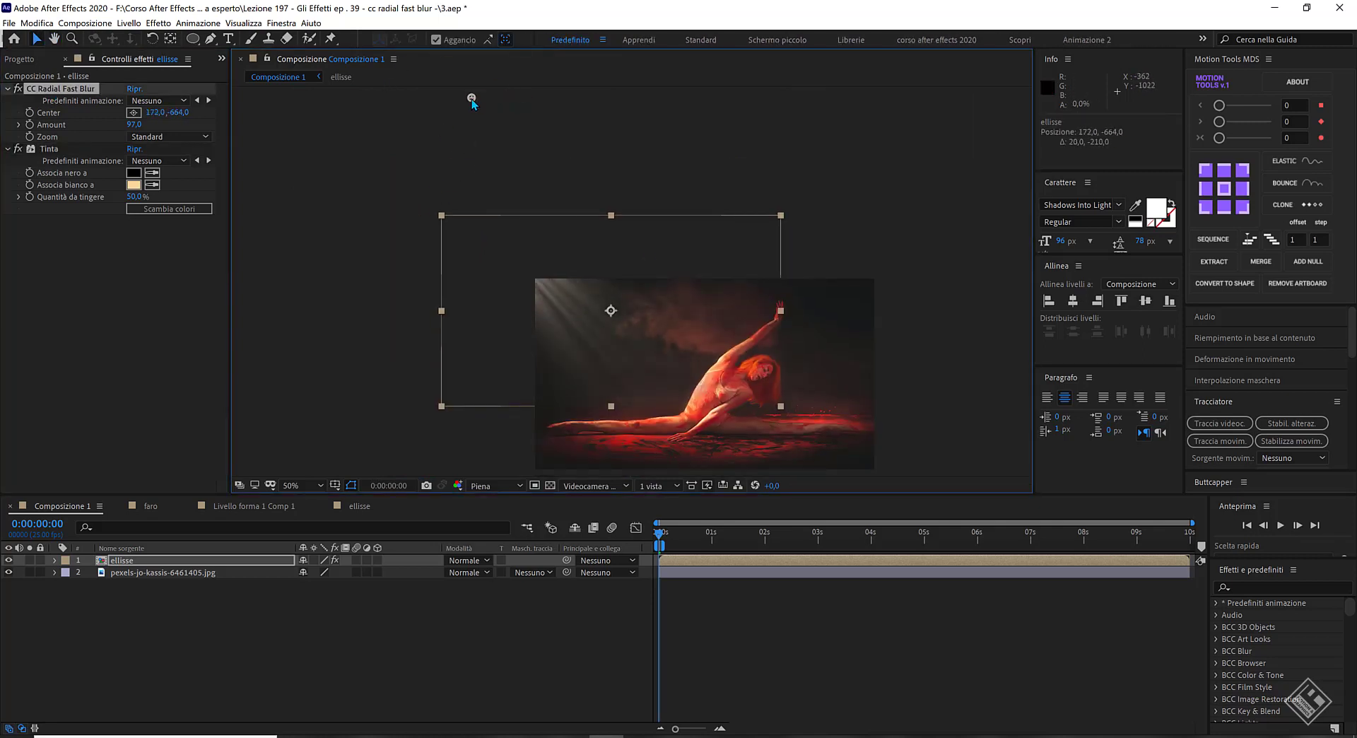
{"action": "mouse_move", "coordinate": [611, 257]}
{"action": "left_mouse_down"}
{"action": "mouse_move", "coordinate": [638, 282]}
{"action": "mouse_move", "coordinate": [649, 269]}
{"action": "mouse_move", "coordinate": [609, 275]}
{"action": "left_mouse_up"}
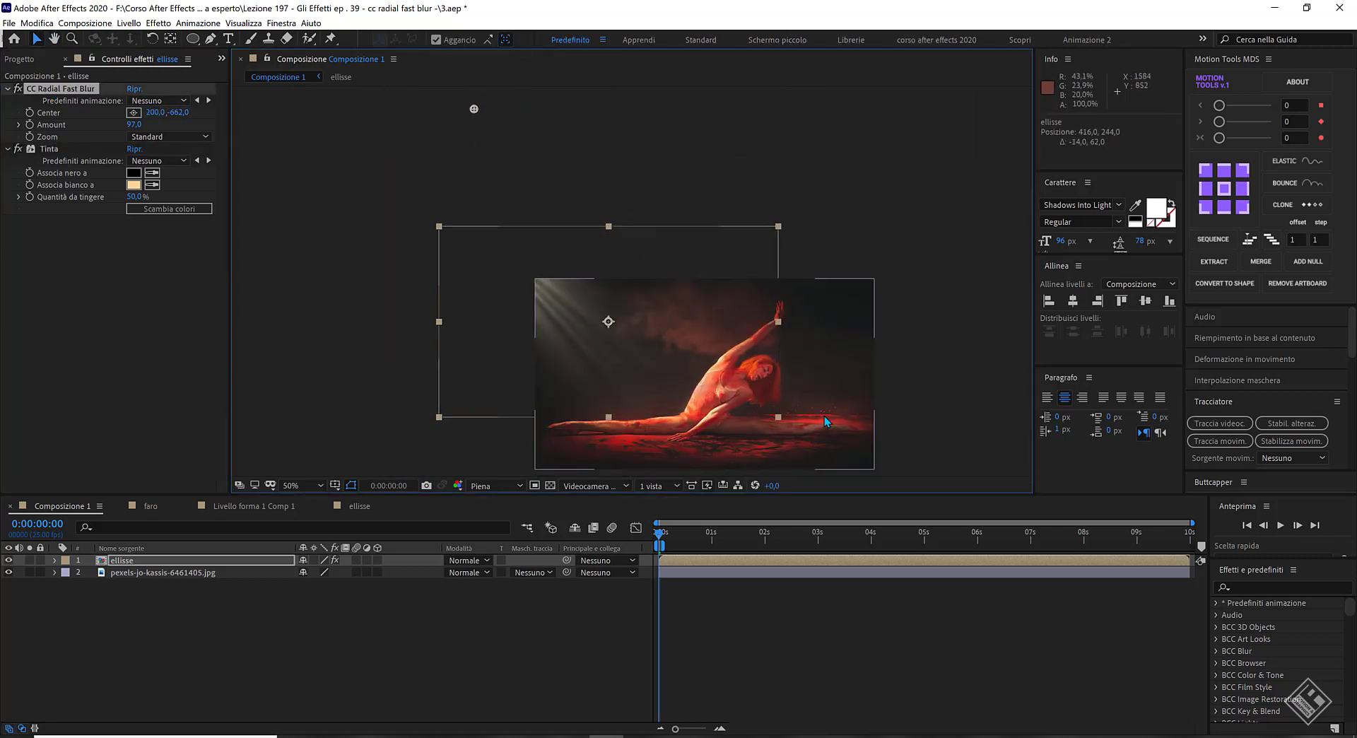
Step: Enlarge the ellisse layer and lower its blur center to about 187.8, -411, previewing the animated rays
{"action": "scroll", "coordinate": [706, 353], "scroll_direction": "down", "scroll_amount": 1}
{"action": "left_click_drag", "start_coordinate": [706, 354], "coordinate": [789, 378]}
{"action": "left_click_drag", "start_coordinate": [539, 125], "coordinate": [537, 162]}
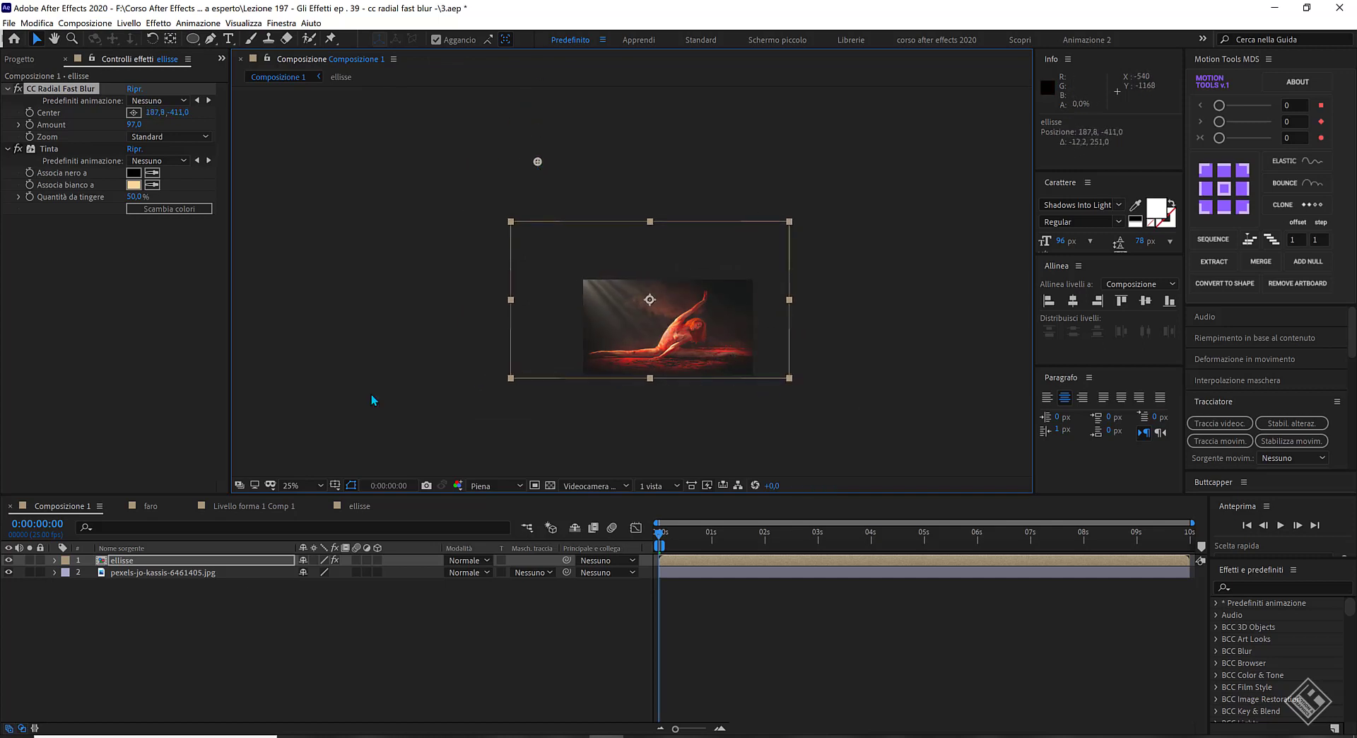
{"action": "key", "text": "space"}
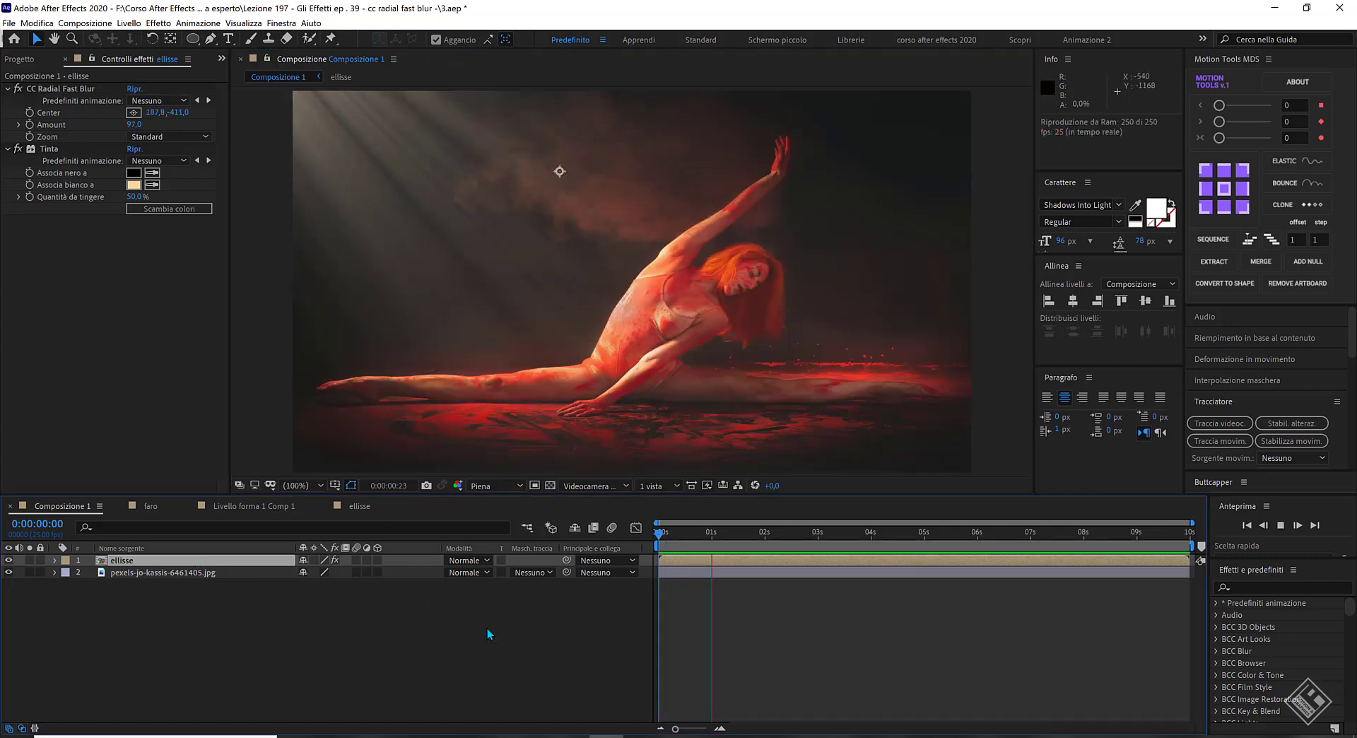